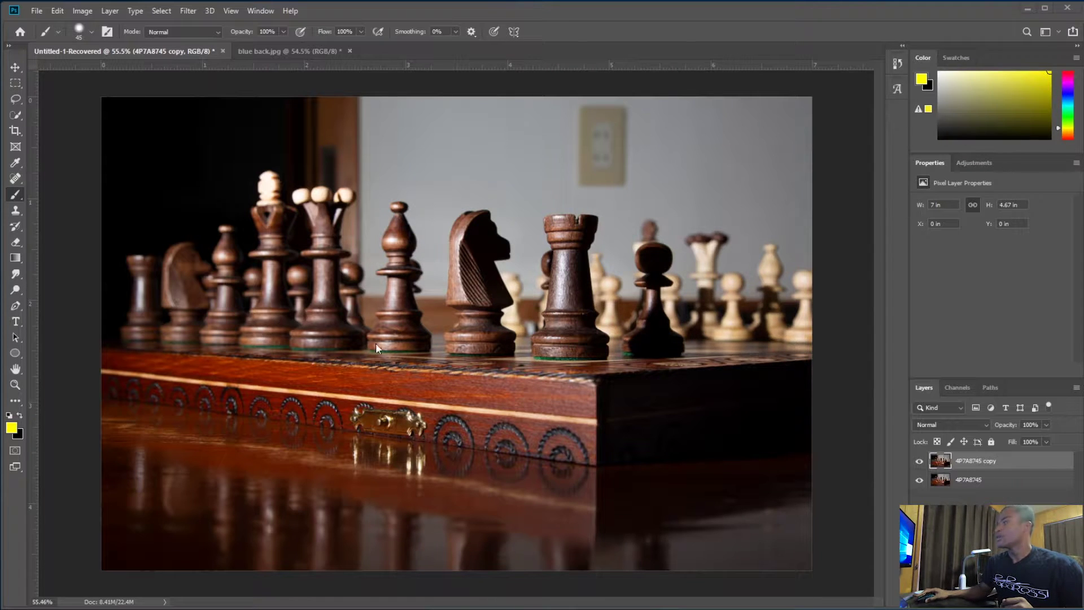
- Replace the old copy layer with a fresh Ctrl+J duplicate of 4P7A8745, cancelling the Duplicate Layer dialog
key(Delete)
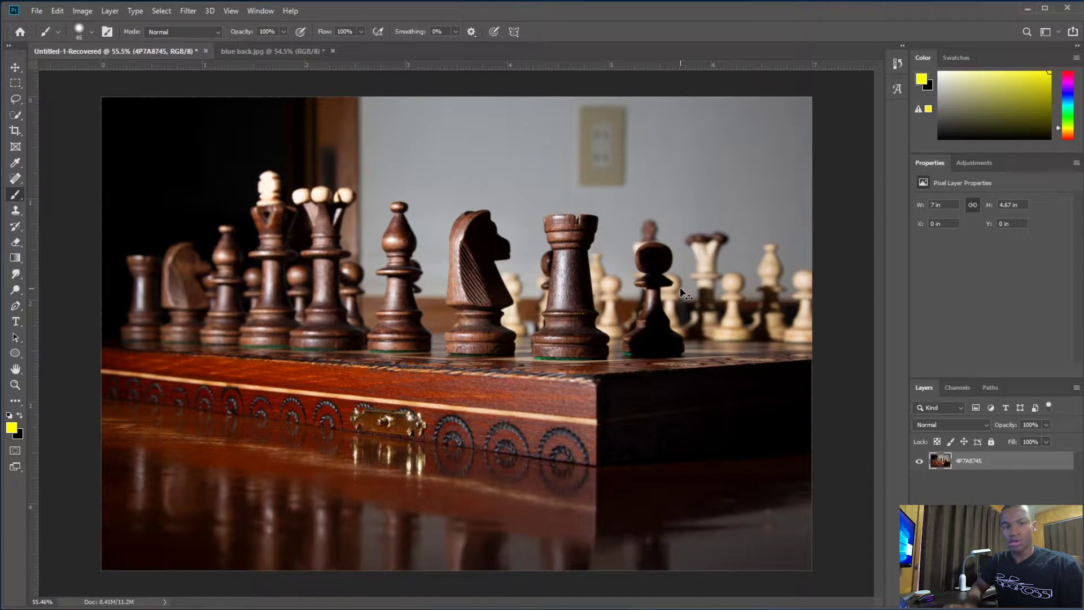
key(ctrl+j)
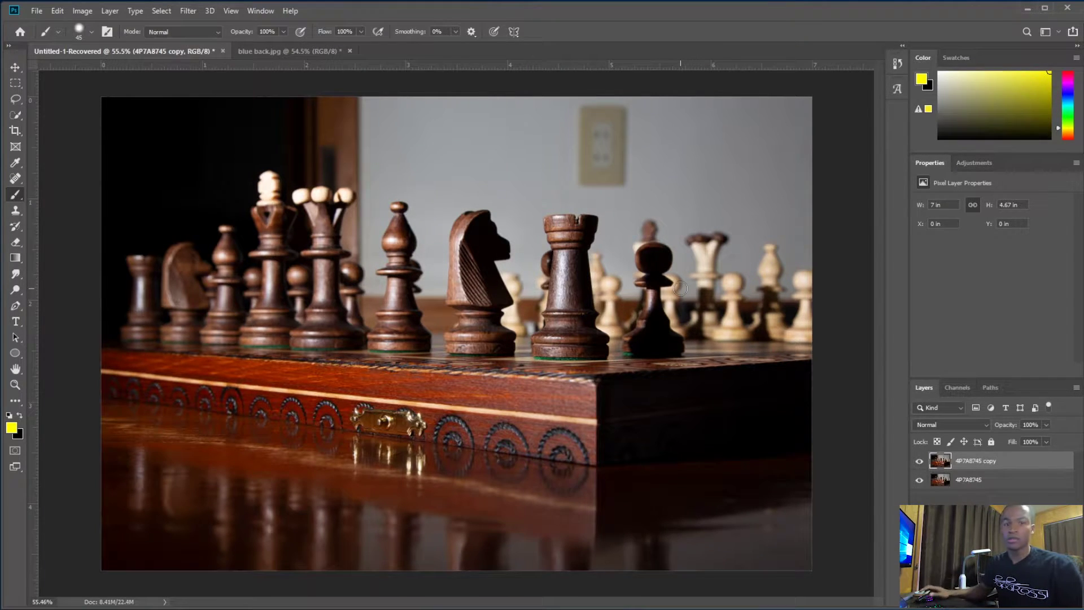
click(110, 11)
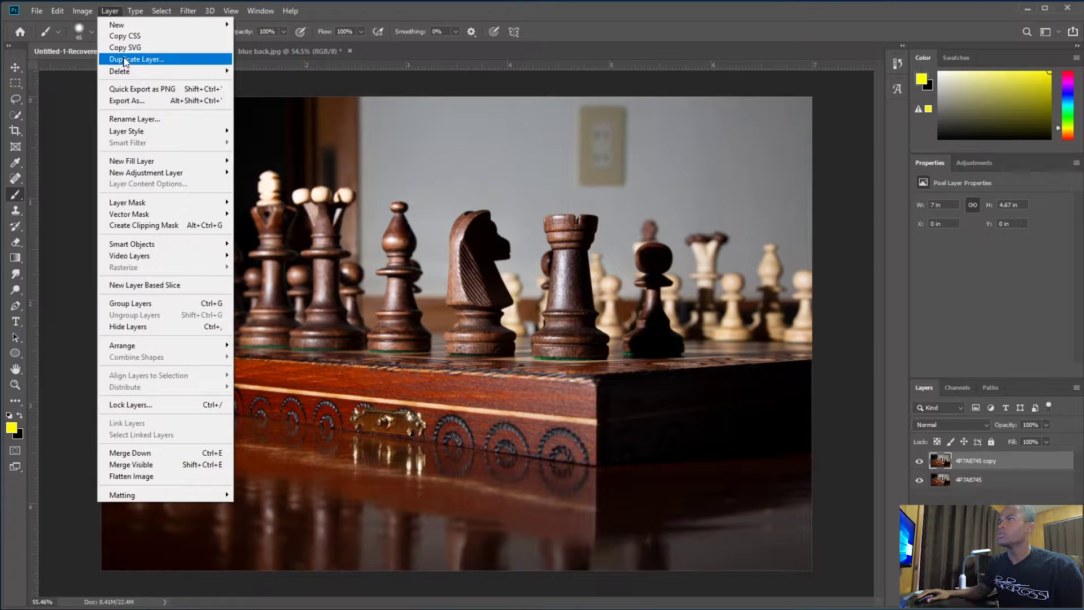
click(125, 60)
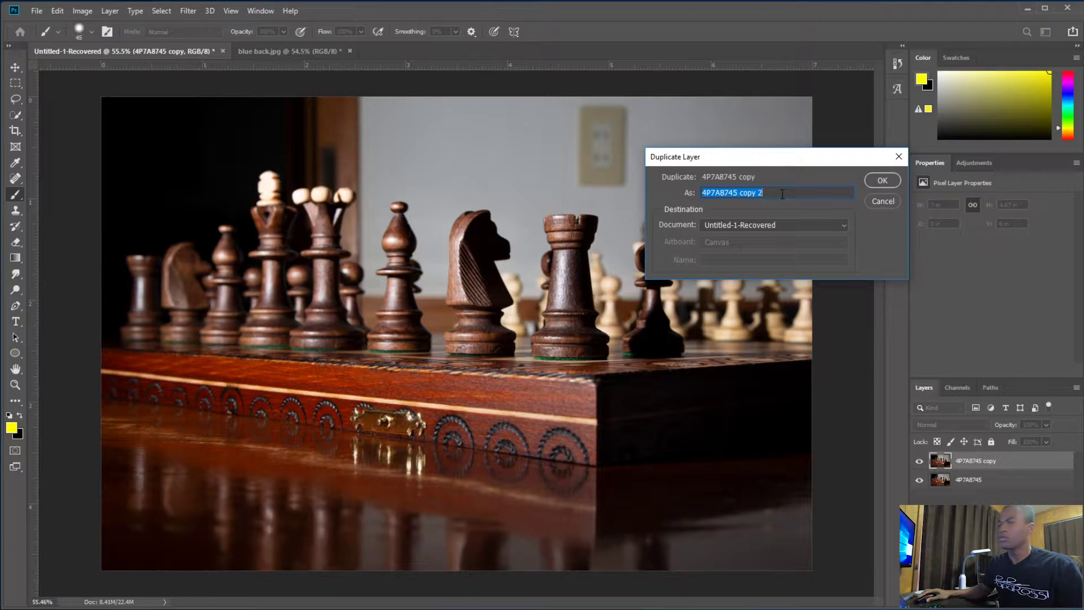
click(880, 200)
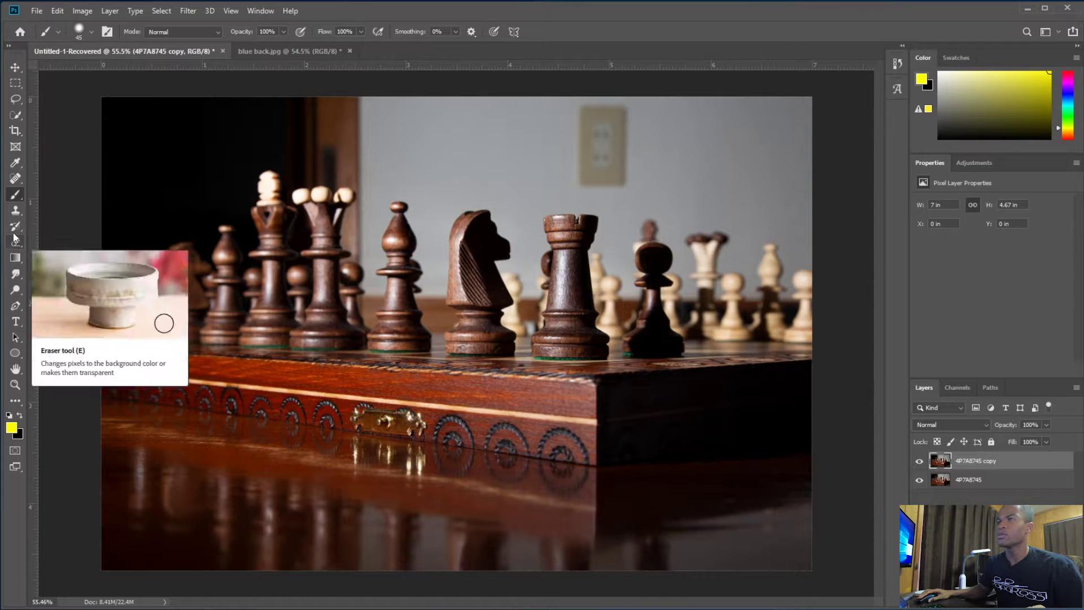
click(17, 216)
- Choose the Clone Stamp tool and sample plain wall, undoing a stray stamp on the knight
click(17, 214)
click(18, 210)
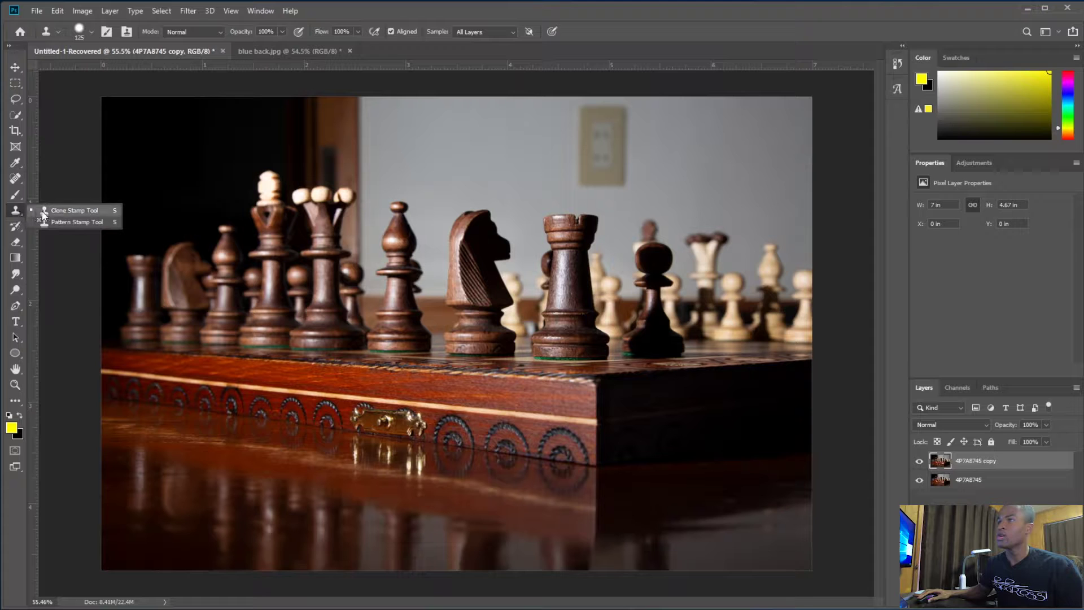
click(63, 211)
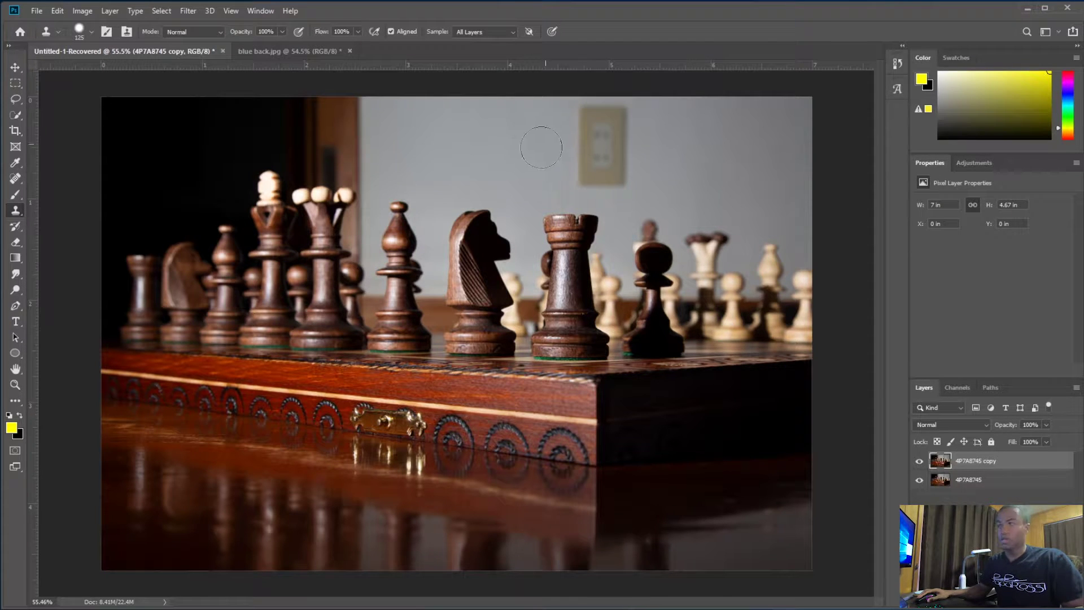
key(alt)
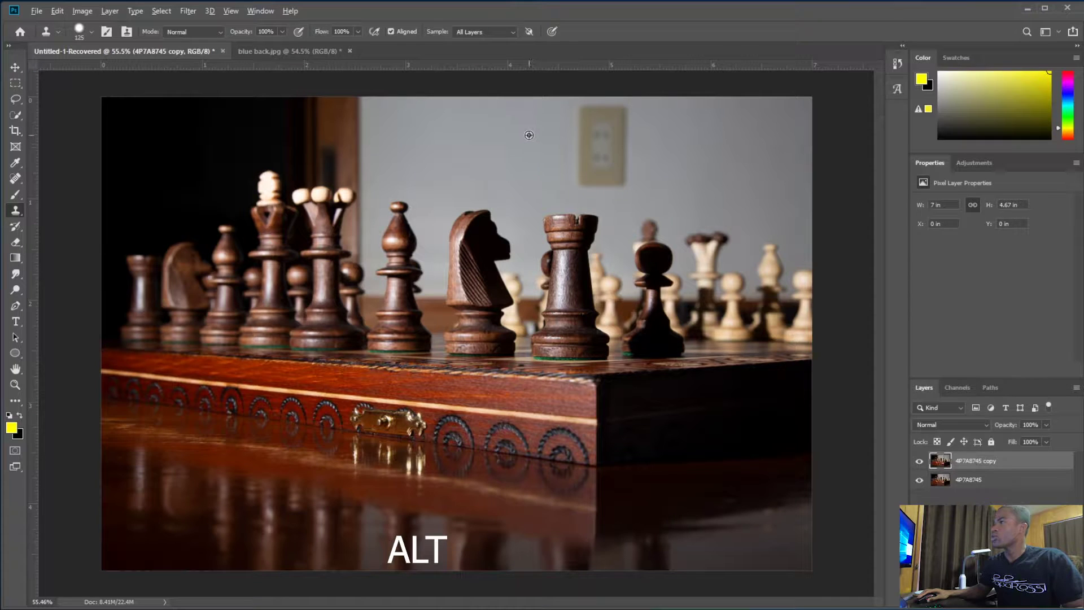
alt+click(529, 135)
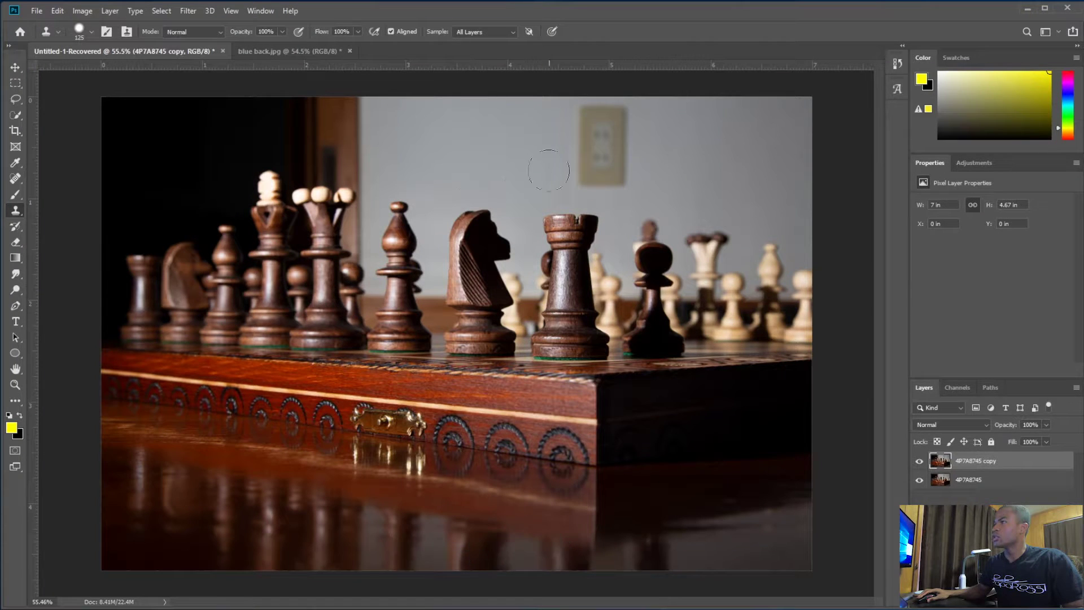
click(472, 249)
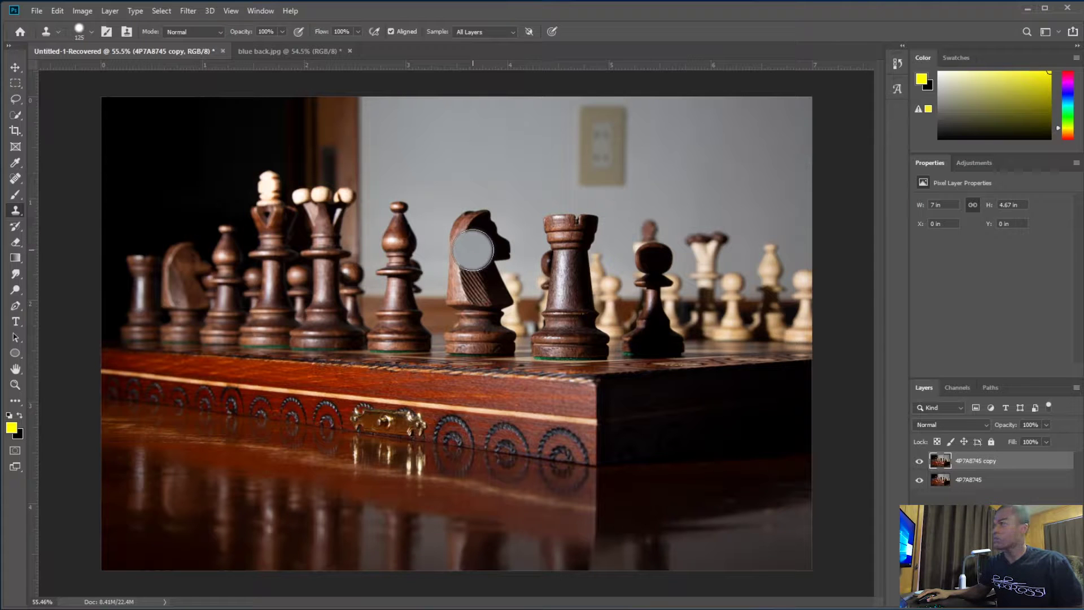
key(ctrl+z)
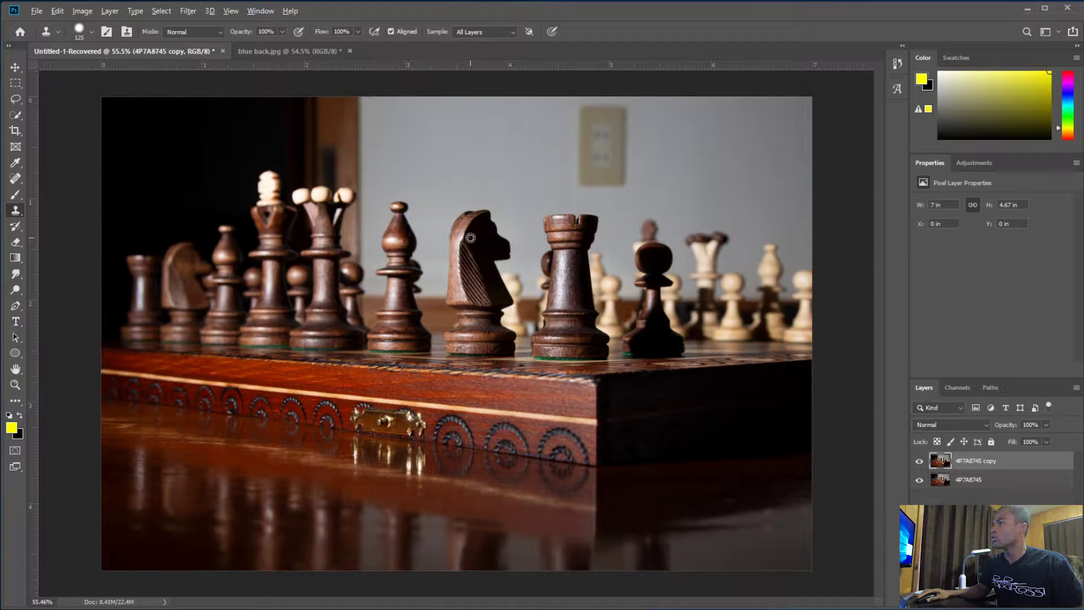
- Try cloning the knight's head onto the rook's top, then undo it
alt+click(470, 237)
click(495, 240)
key(ctrl+z)
alt+click(479, 227)
mouse_move(562, 226)
mouse_down()
mouse_move(573, 224)
mouse_move(554, 268)
mouse_move(580, 274)
mouse_move(590, 342)
mouse_move(554, 345)
mouse_move(544, 314)
mouse_move(522, 339)
mouse_move(534, 362)
mouse_up()
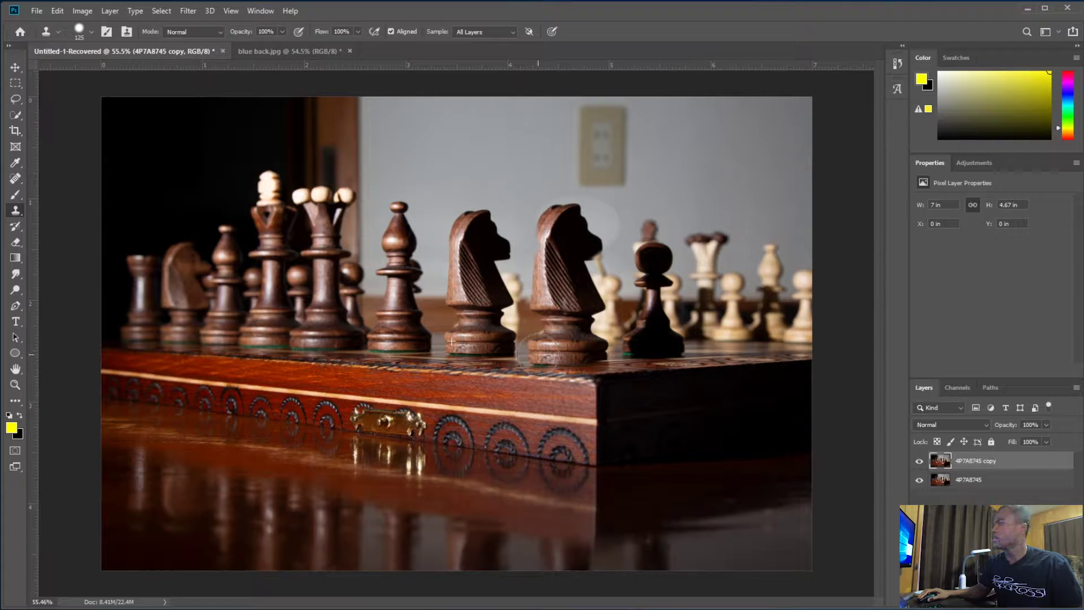
key(ctrl+z)
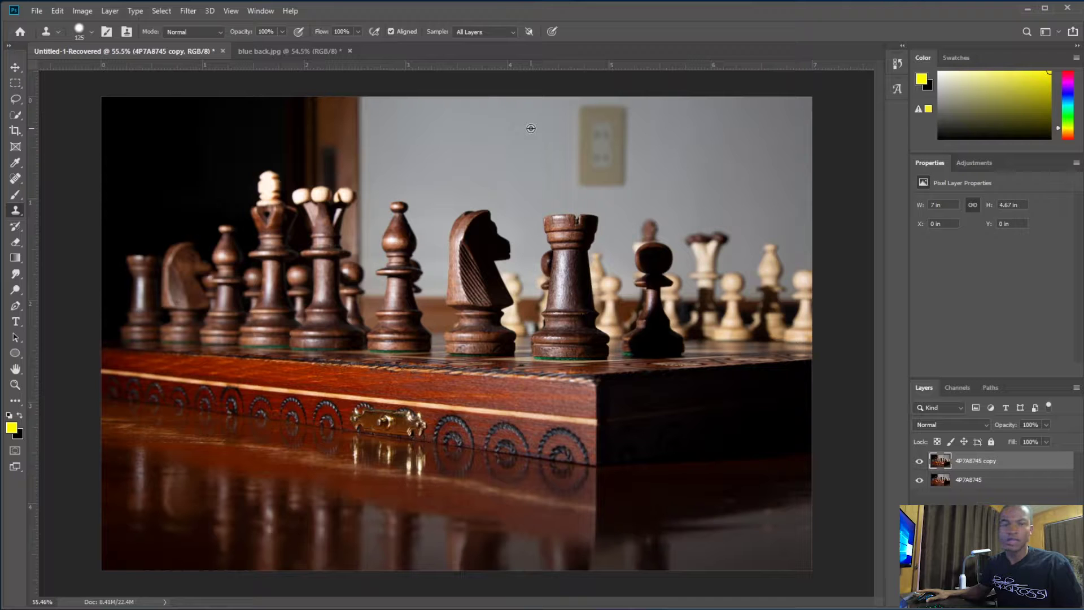
- Sample clean wall and clone it over the wall outlet and its upper and lower remnants
alt+click(531, 128)
mouse_move(576, 121)
mouse_down()
mouse_move(624, 122)
mouse_move(592, 166)
mouse_move(584, 156)
mouse_move(589, 177)
mouse_move(620, 178)
mouse_up()
click(631, 124)
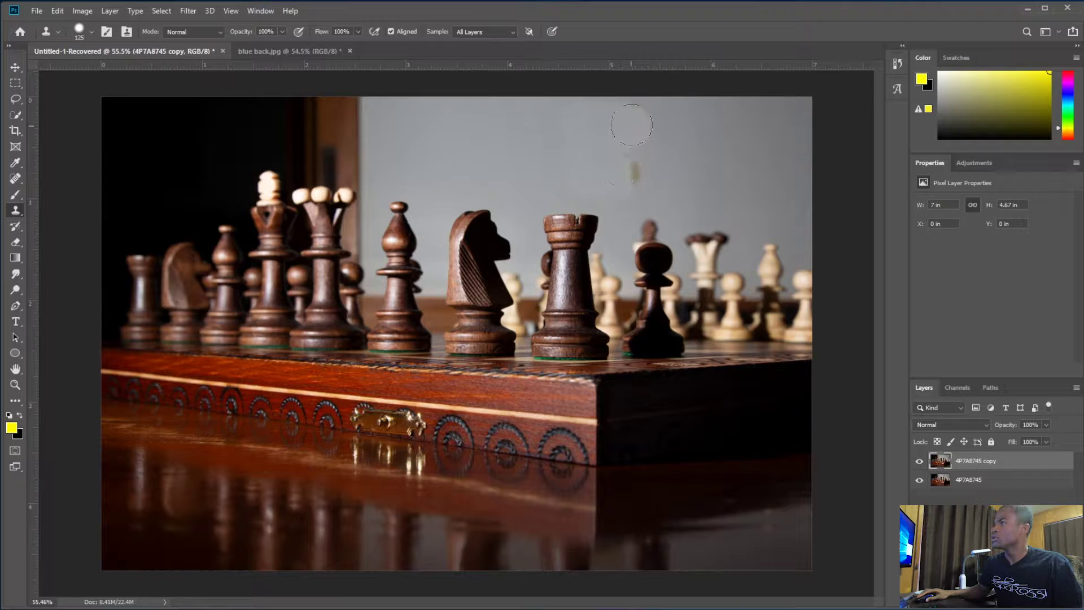
click(632, 179)
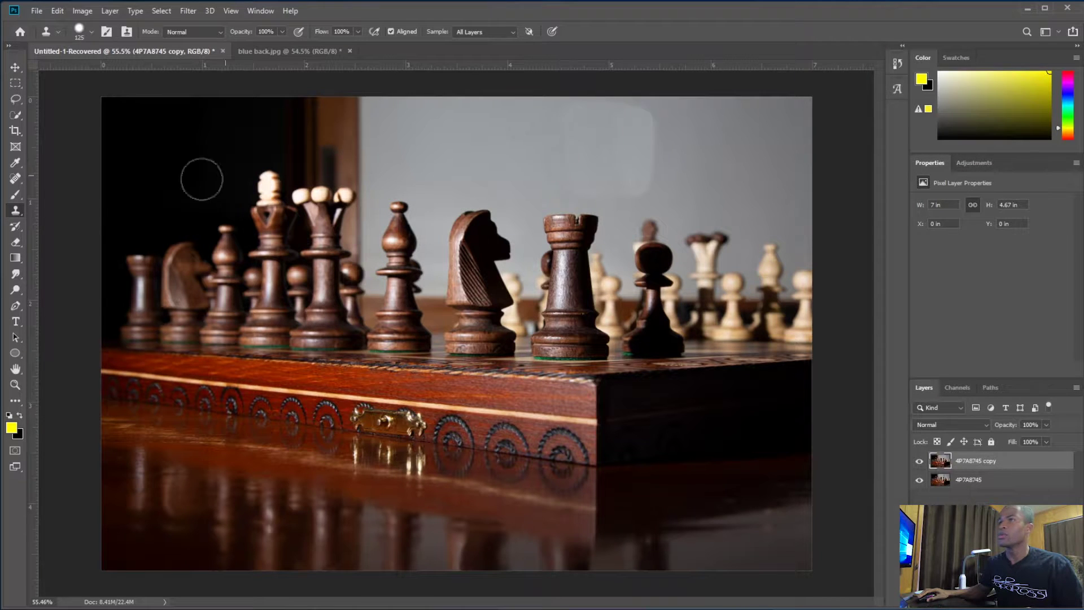
click(17, 183)
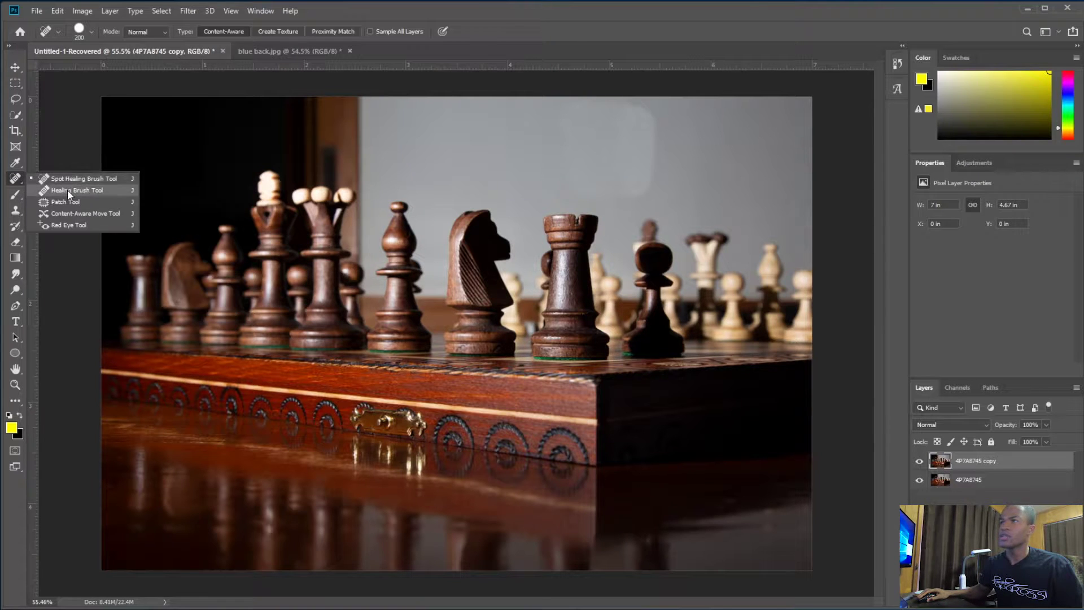
- Switch to the Healing Brush in Normal mode and heal the outlet area, undoing a bluish blotch
click(83, 192)
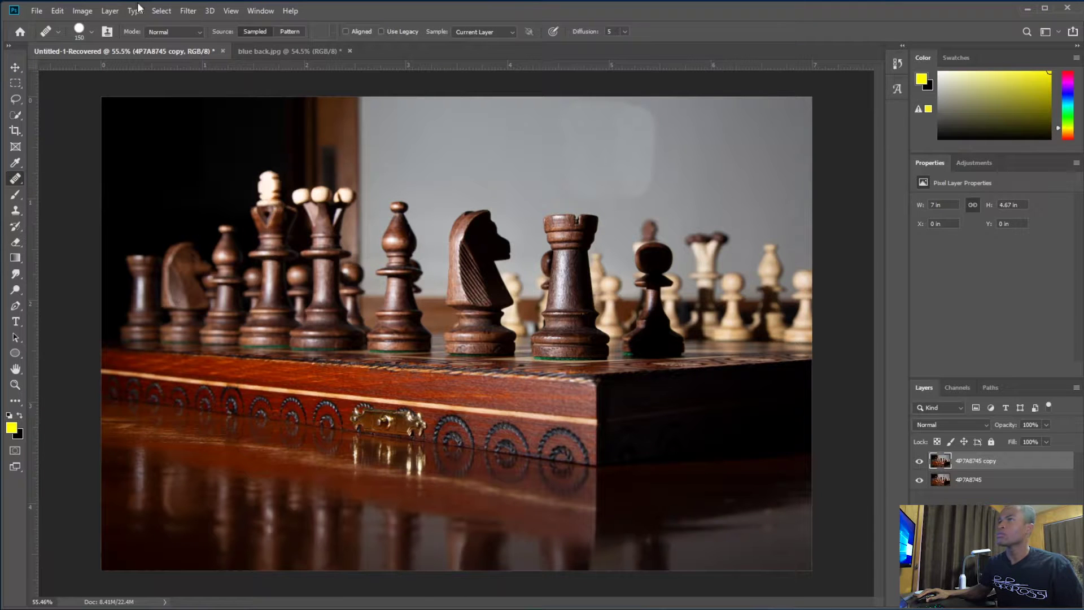
click(173, 32)
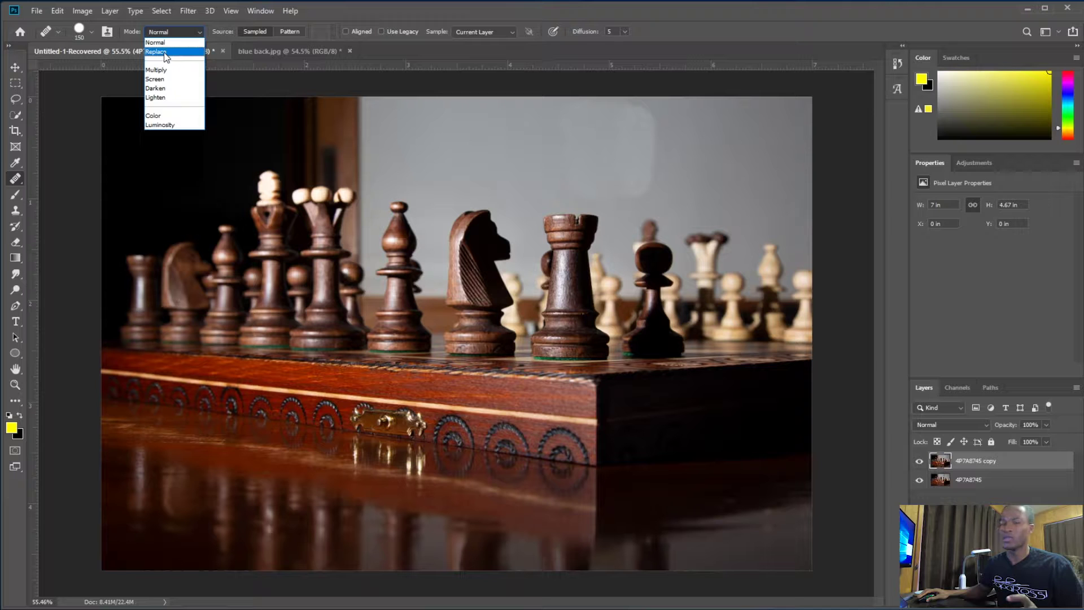
click(177, 36)
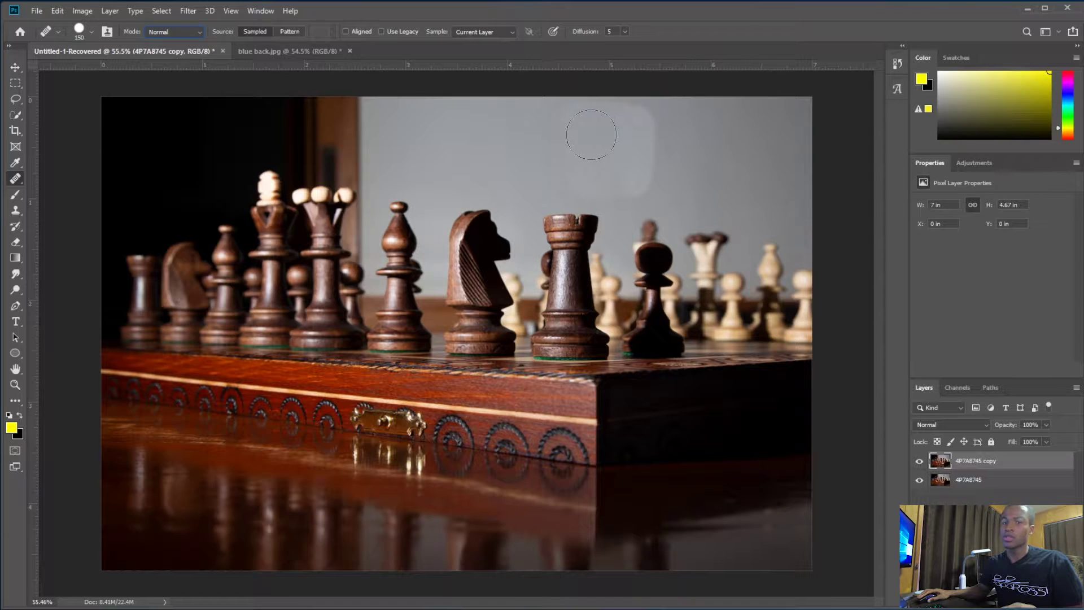
mouse_move(631, 125)
mouse_down()
mouse_move(642, 146)
mouse_move(632, 181)
mouse_up()
drag(655, 113, 613, 174)
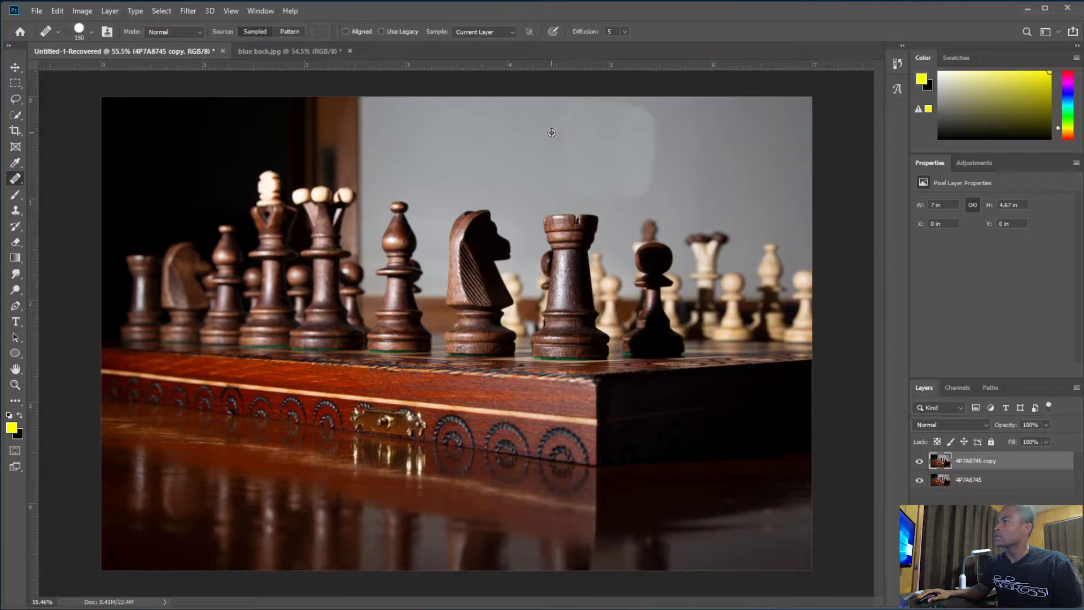
mouse_move(563, 130)
mouse_down()
mouse_move(637, 127)
mouse_move(638, 143)
mouse_move(571, 161)
mouse_move(582, 176)
mouse_move(636, 179)
mouse_move(646, 165)
mouse_move(626, 146)
mouse_up()
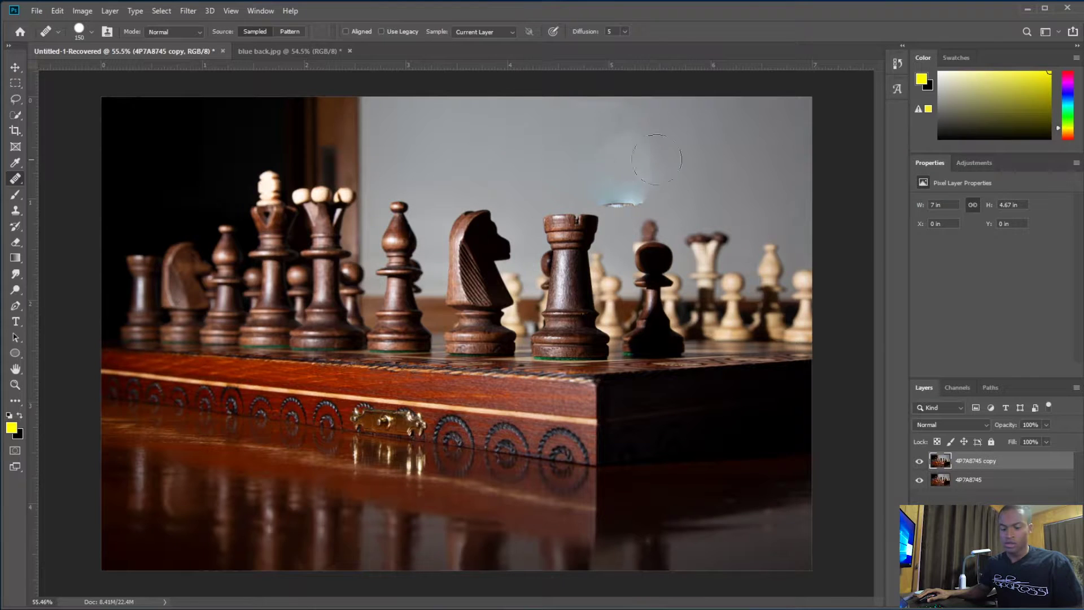
key(ctrl)
key(ctrl+z)
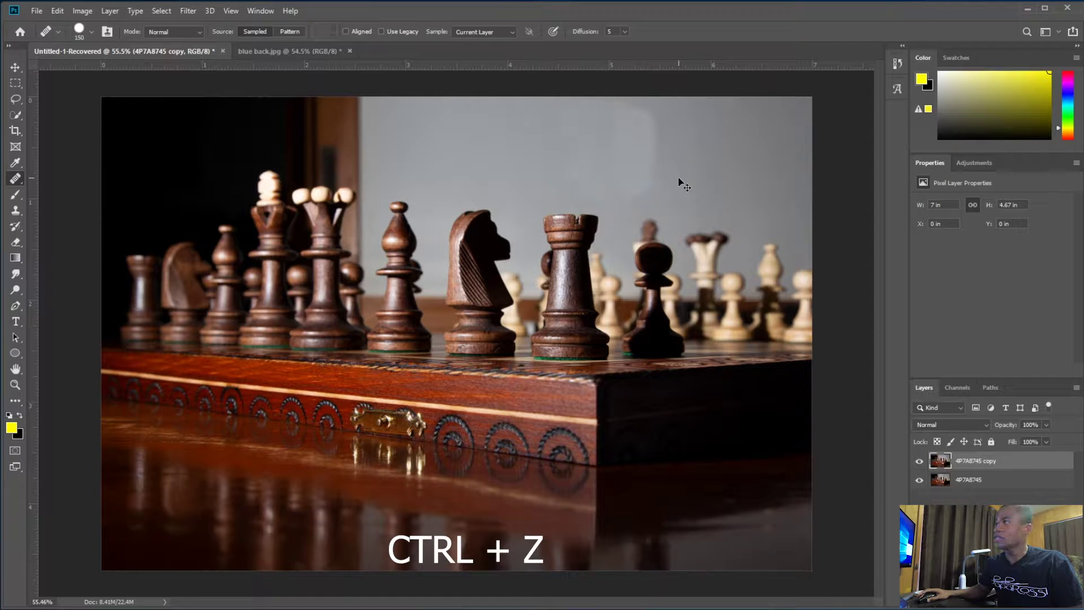
- Resample clean wall and heal across the light patch, undoing a grey blob over the white piece
alt+click(505, 127)
mouse_move(555, 123)
mouse_down()
mouse_move(646, 128)
mouse_move(545, 147)
mouse_move(619, 162)
mouse_up()
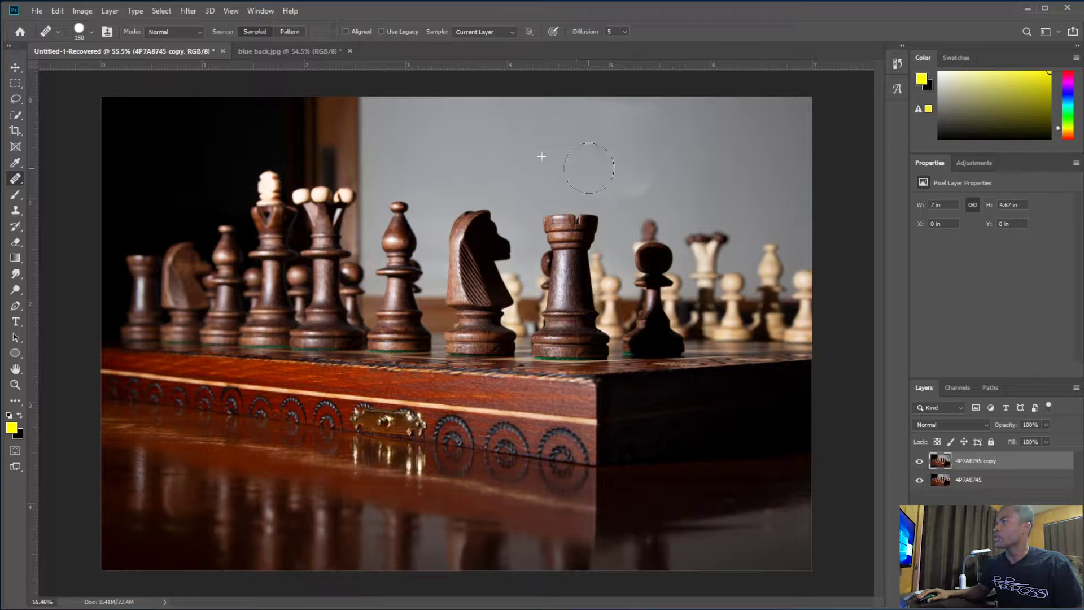
mouse_move(589, 168)
mouse_down()
mouse_move(640, 178)
mouse_move(579, 140)
mouse_move(636, 150)
mouse_move(576, 161)
mouse_move(613, 175)
mouse_move(583, 180)
mouse_move(568, 155)
mouse_move(636, 129)
mouse_up()
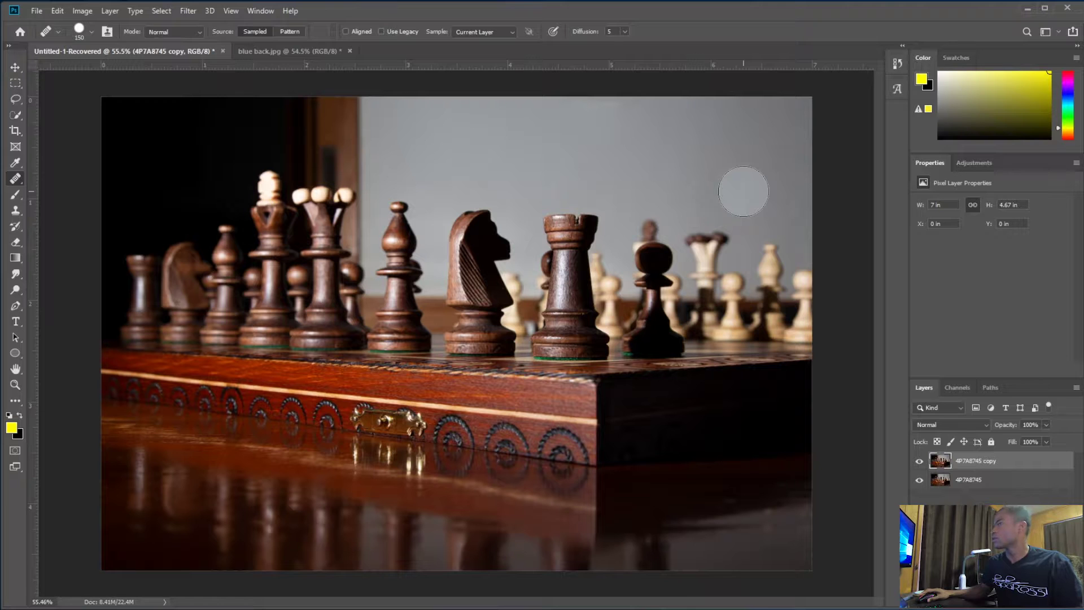
key(ctrl+z)
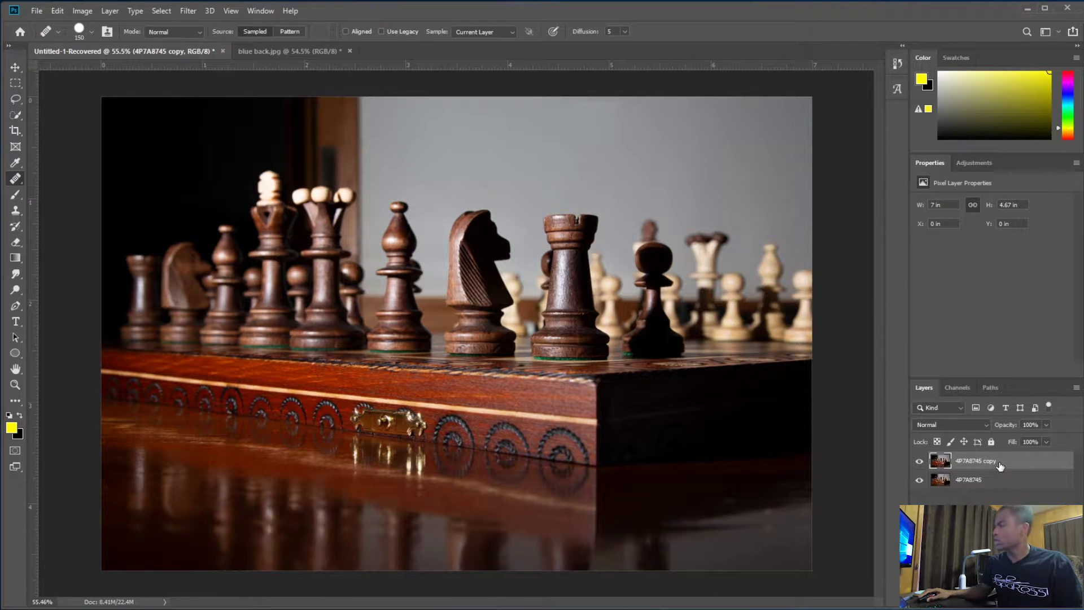
- Delete the retouched copy, duplicate the photo layer again, and check the healing blend mode options
key(Delete)
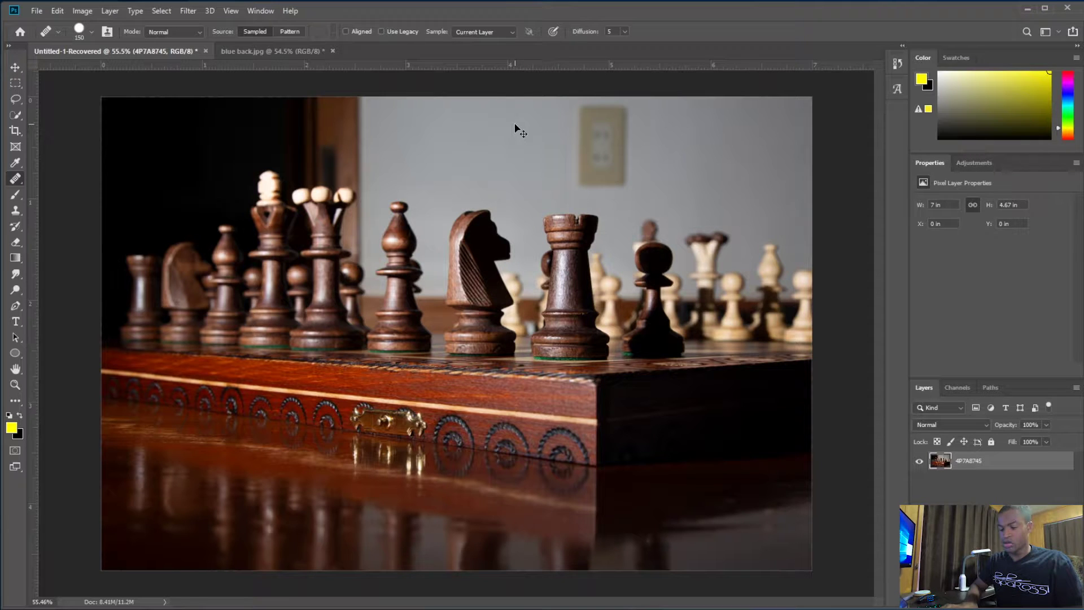
key(ctrl+j)
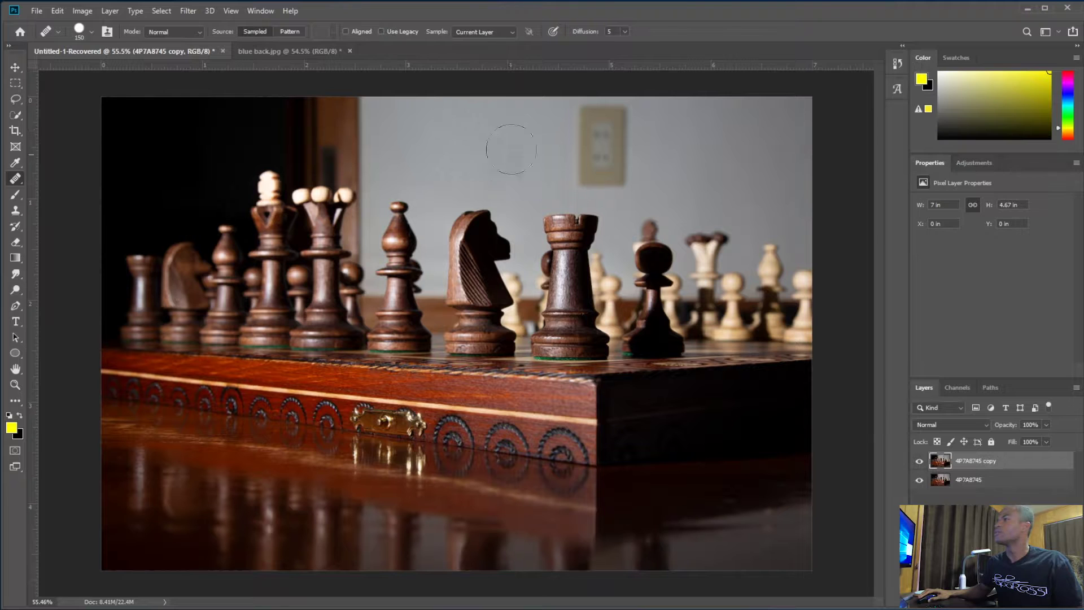
click(159, 32)
click(161, 33)
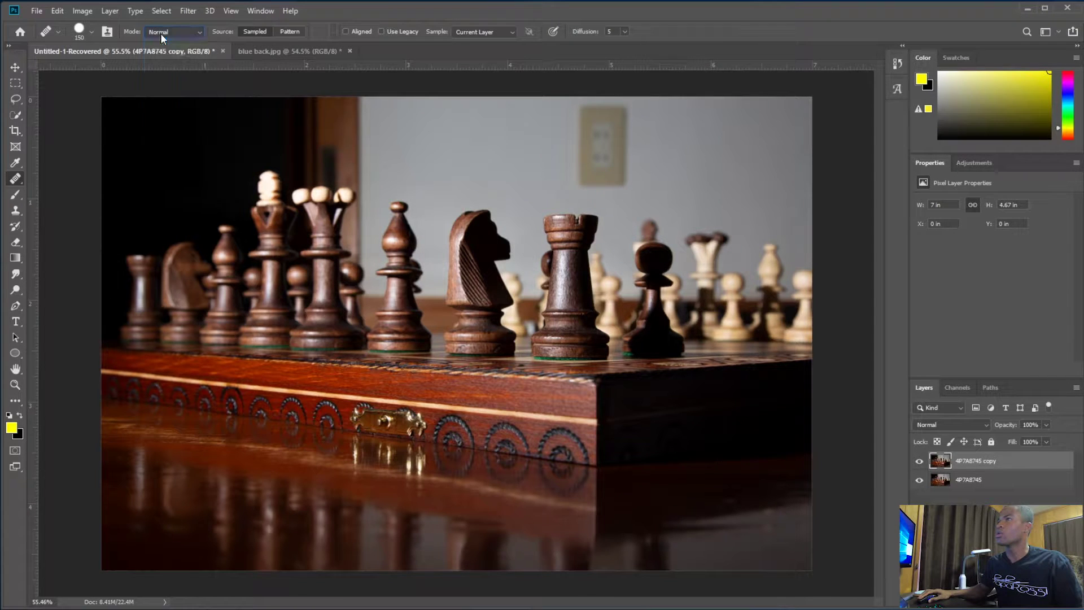
- Heal sampled wall over the outlet and grey wall, then discard that copy for a fresh duplicate
alt+click(548, 136)
mouse_move(575, 124)
mouse_down()
mouse_move(622, 122)
mouse_move(580, 137)
mouse_move(622, 168)
mouse_move(585, 173)
mouse_move(584, 164)
mouse_move(615, 121)
mouse_move(636, 119)
mouse_move(605, 142)
mouse_move(629, 153)
mouse_move(613, 162)
mouse_move(594, 154)
mouse_move(617, 142)
mouse_move(625, 155)
mouse_move(613, 163)
mouse_move(565, 159)
mouse_up()
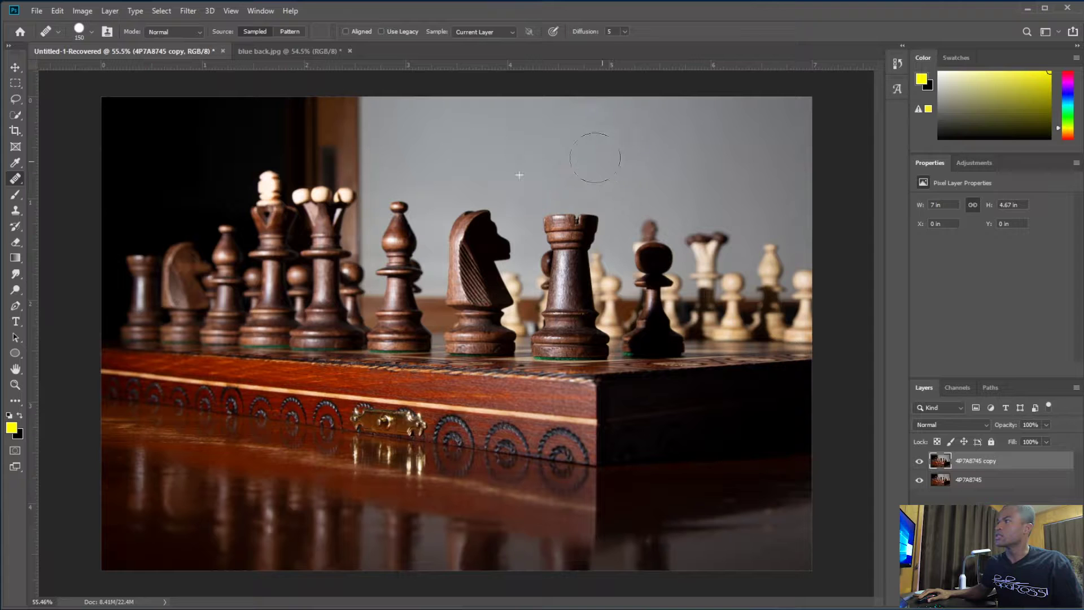
mouse_move(552, 140)
mouse_down()
mouse_move(655, 131)
mouse_move(723, 142)
mouse_move(661, 144)
mouse_up()
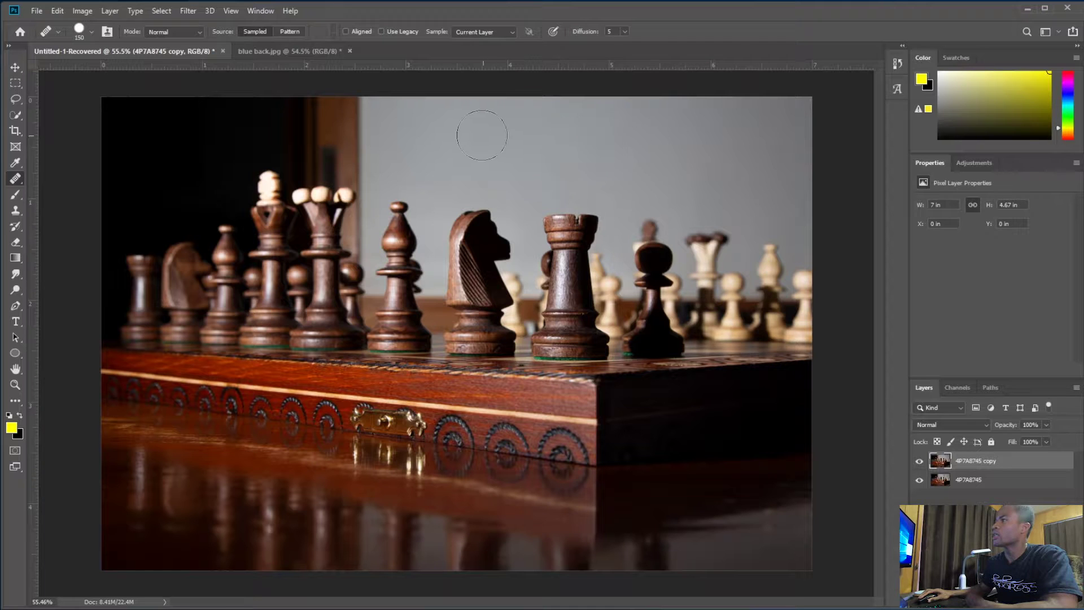
drag(699, 126, 631, 152)
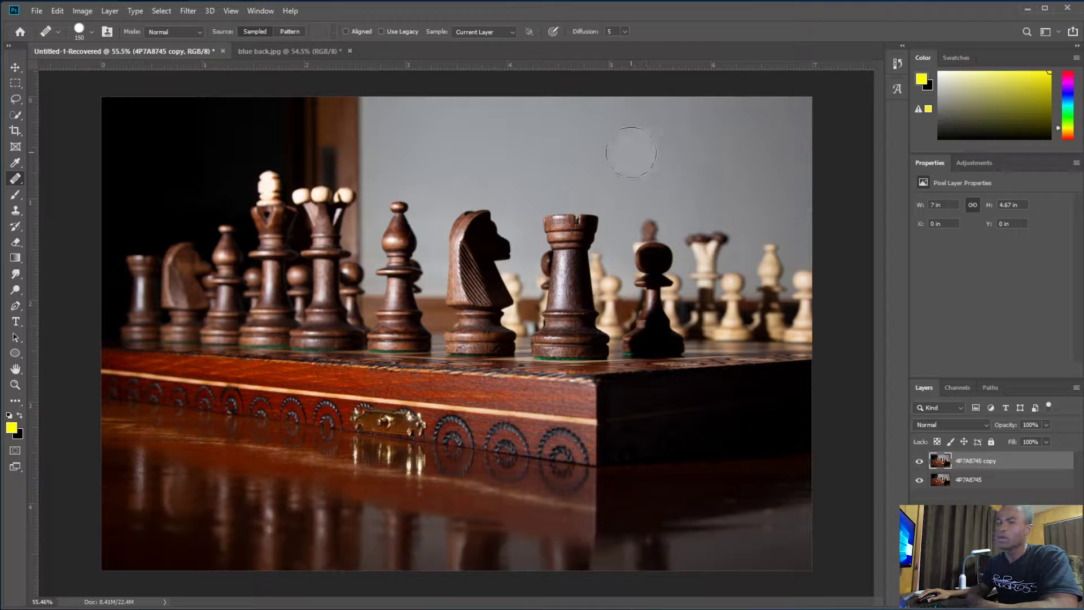
mouse_move(600, 136)
mouse_down()
mouse_move(608, 166)
mouse_move(611, 127)
mouse_move(657, 148)
mouse_up()
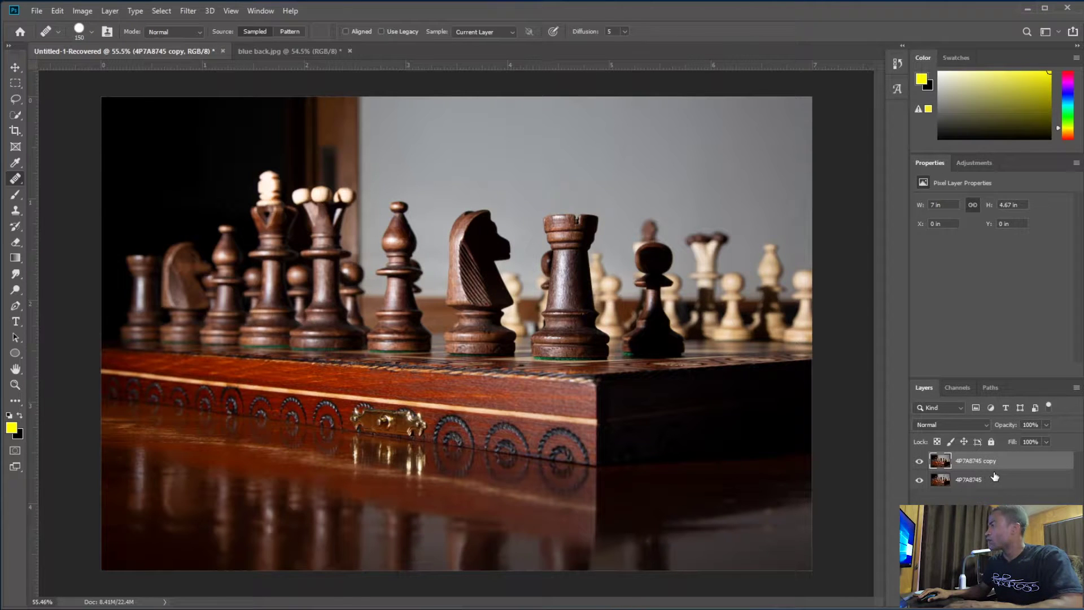
key(Delete)
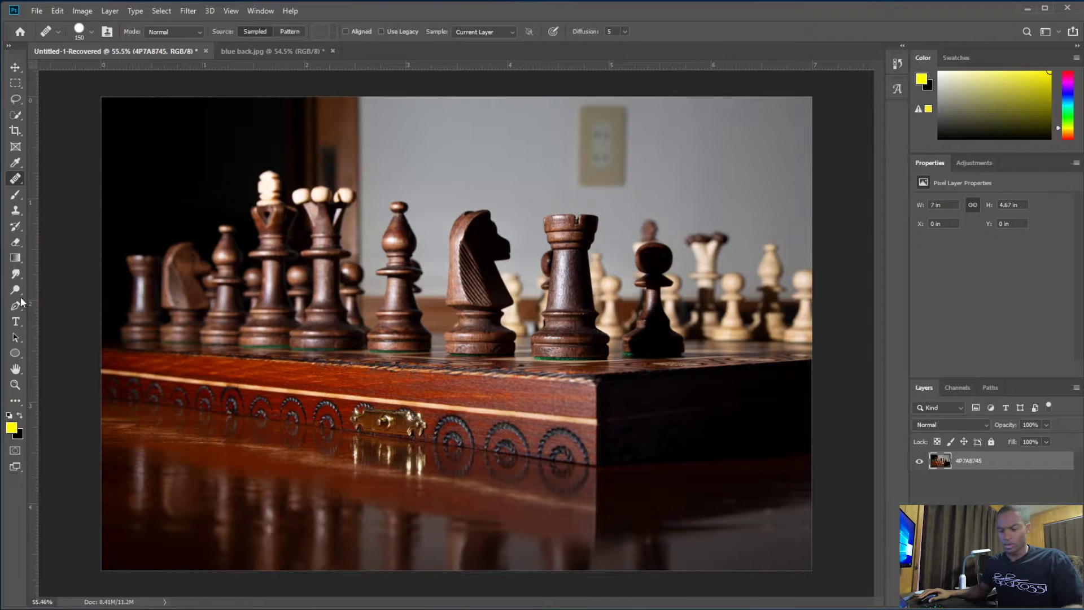
key(ctrl+j)
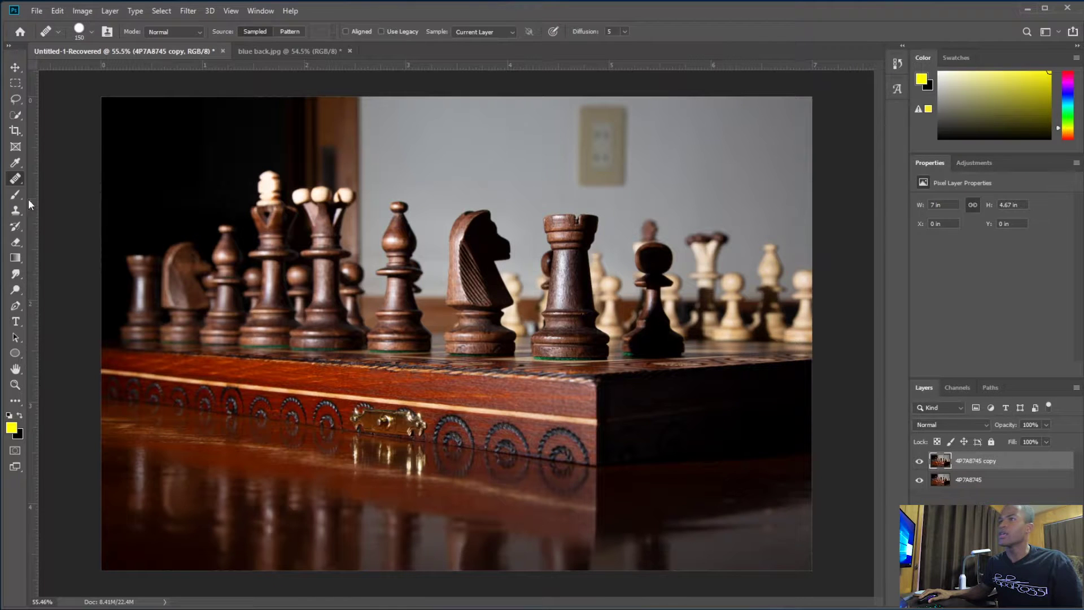
- Heal away the wall outlet with the Spot Healing Brush, enlarging the brush to cover it
right_click(15, 180)
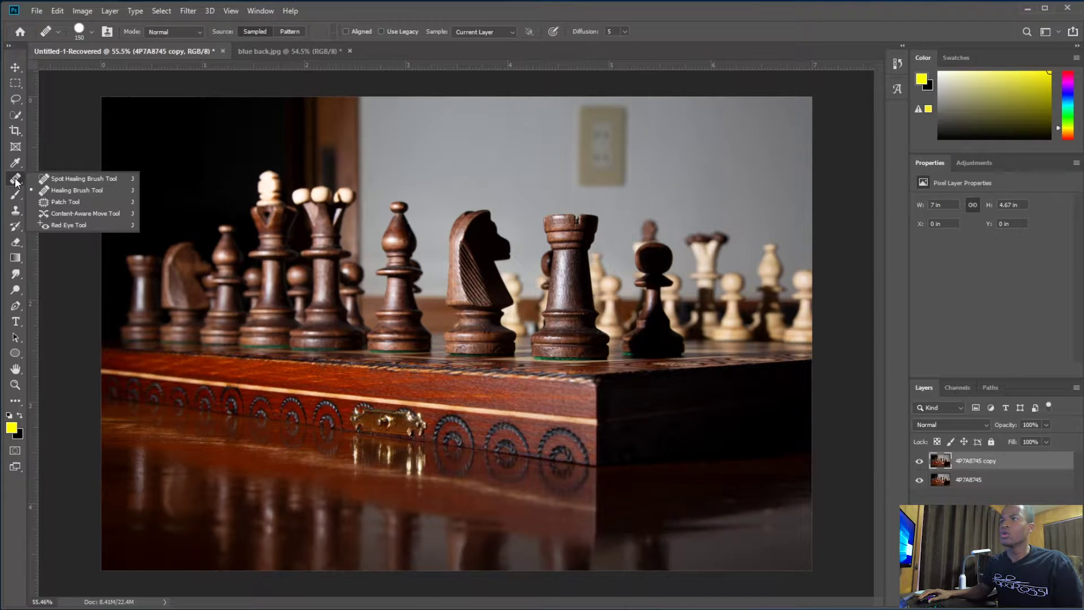
click(69, 180)
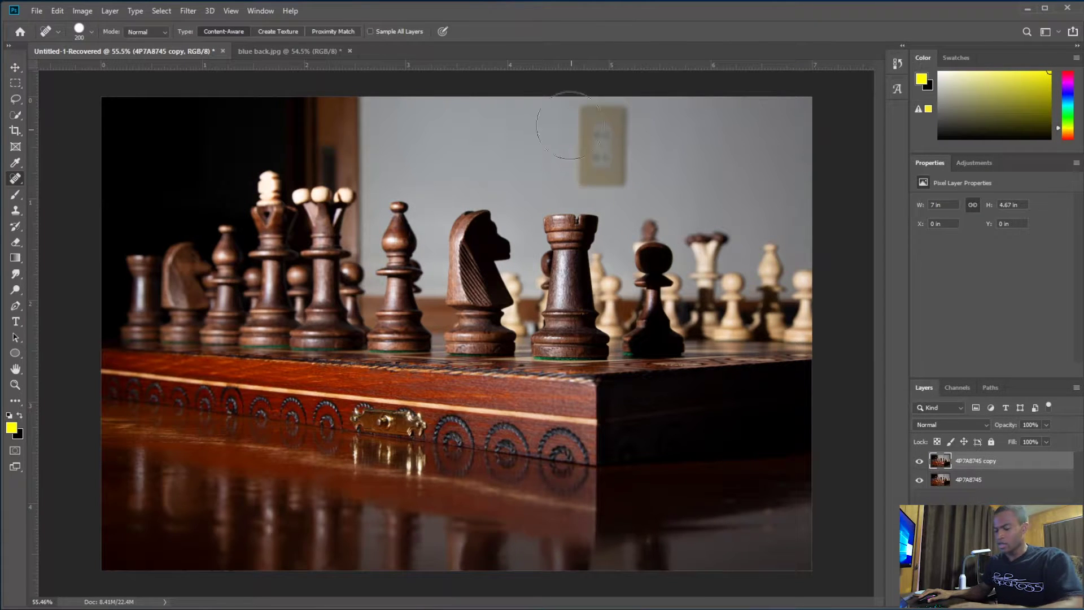
key(bracketleft)
key(bracketleft)
key(bracketleft)
key(bracketleft)
key(bracketleft)
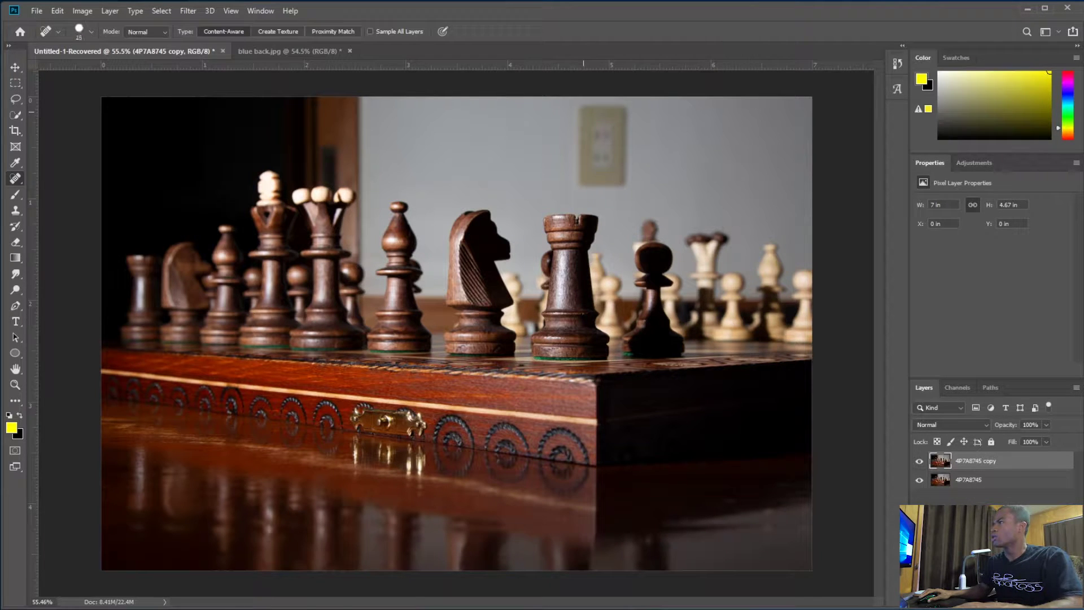
mouse_move(605, 111)
mouse_down()
mouse_move(576, 119)
mouse_move(596, 165)
mouse_up()
key(bracketright)
key(bracketright)
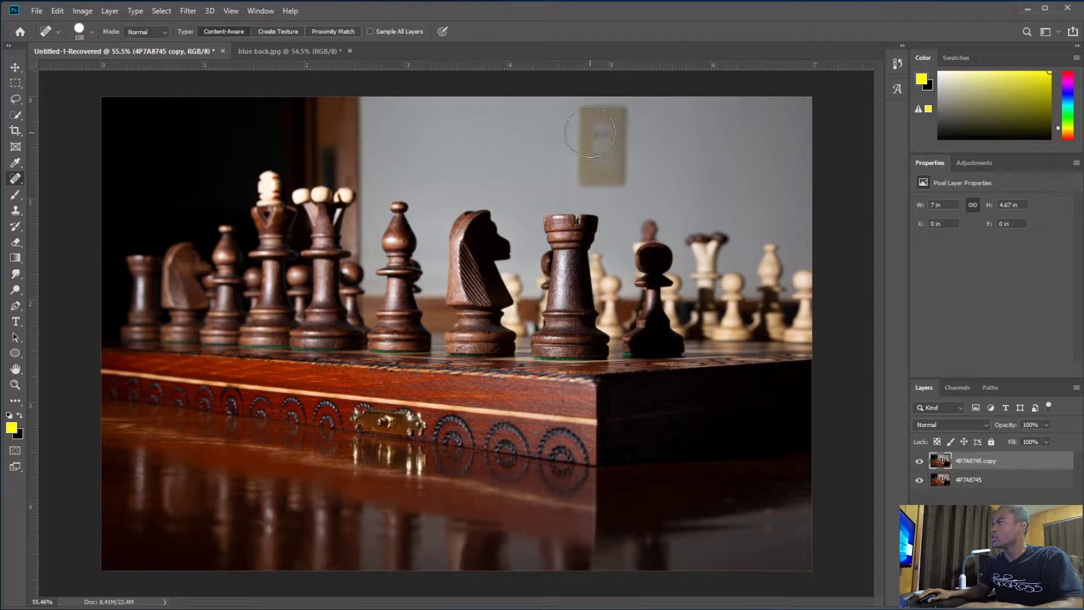
key(bracketright)
key(bracketright)
key(bracketright)
key(bracketright)
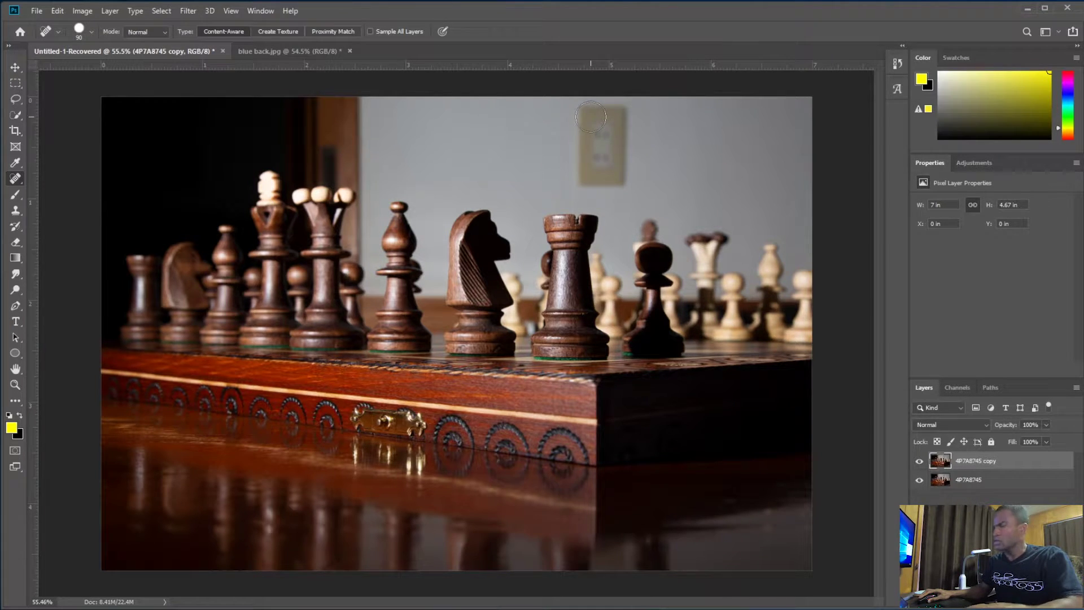
mouse_move(586, 113)
mouse_down()
mouse_move(621, 115)
mouse_move(586, 132)
mouse_move(628, 129)
mouse_move(577, 136)
mouse_move(585, 156)
mouse_move(619, 148)
mouse_move(623, 177)
mouse_move(582, 183)
mouse_move(583, 150)
mouse_move(608, 170)
mouse_up()
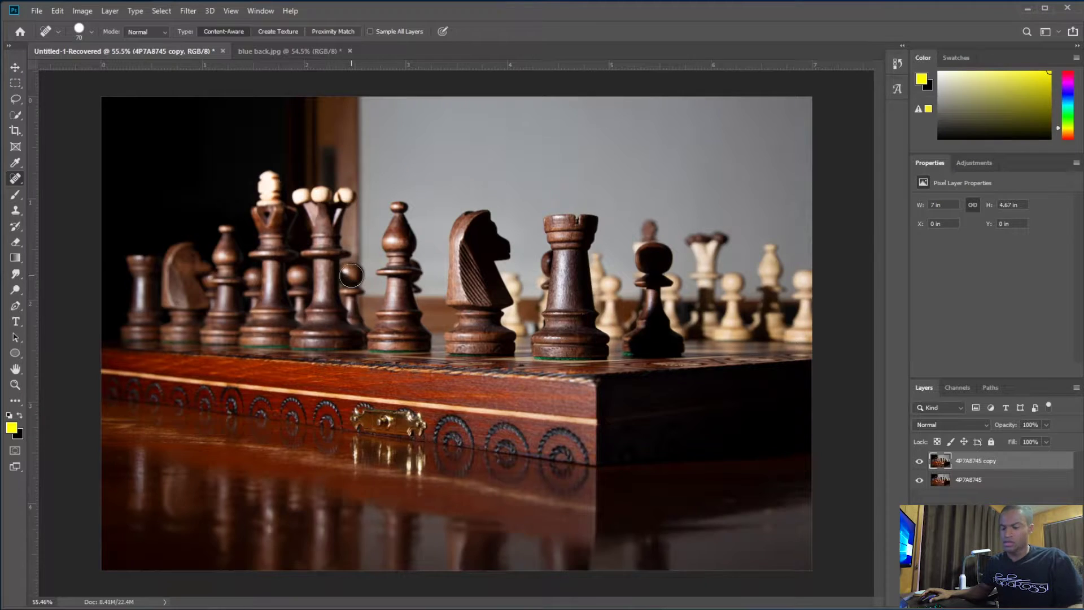
- Inspect the retouched wall, then switch to the blue back.jpg car photo
scroll(355, 265, up, 5)
scroll(311, 265, up, 3)
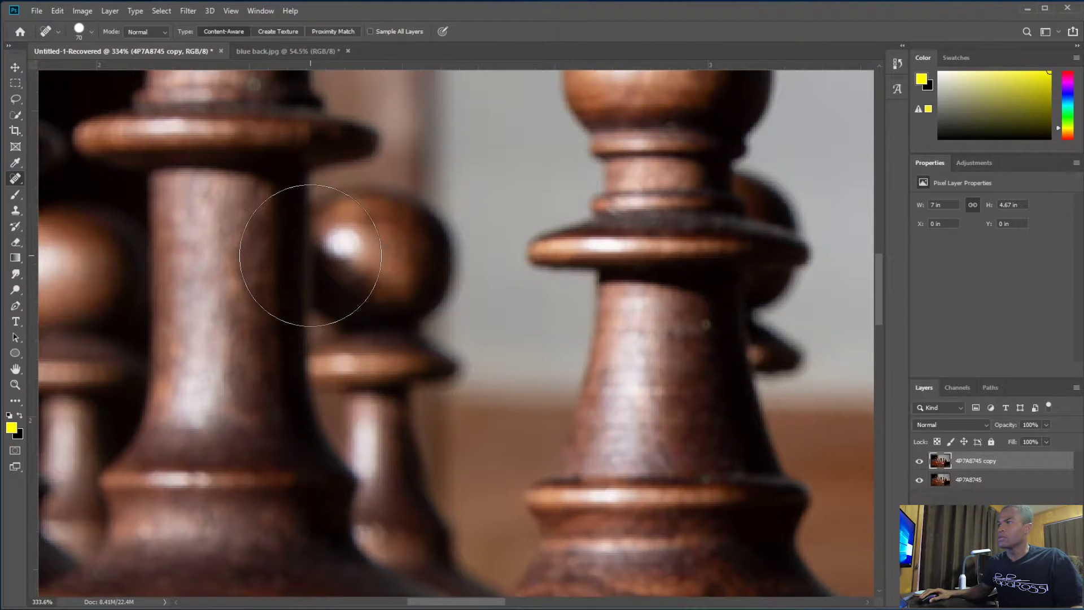
scroll(317, 249, down, 3)
scroll(421, 431, down, 3)
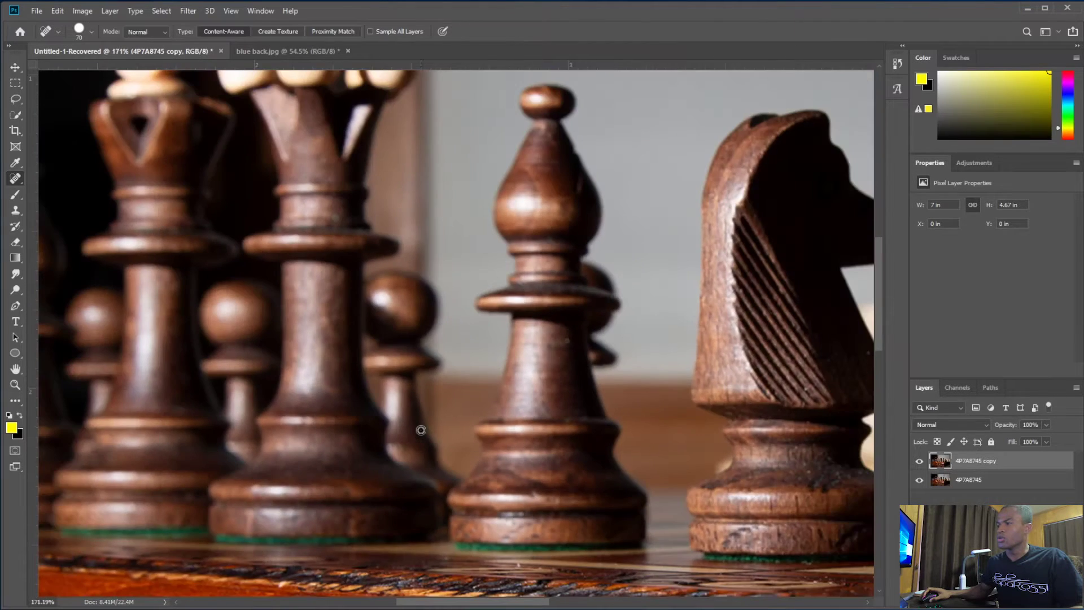
scroll(424, 469, down, 4)
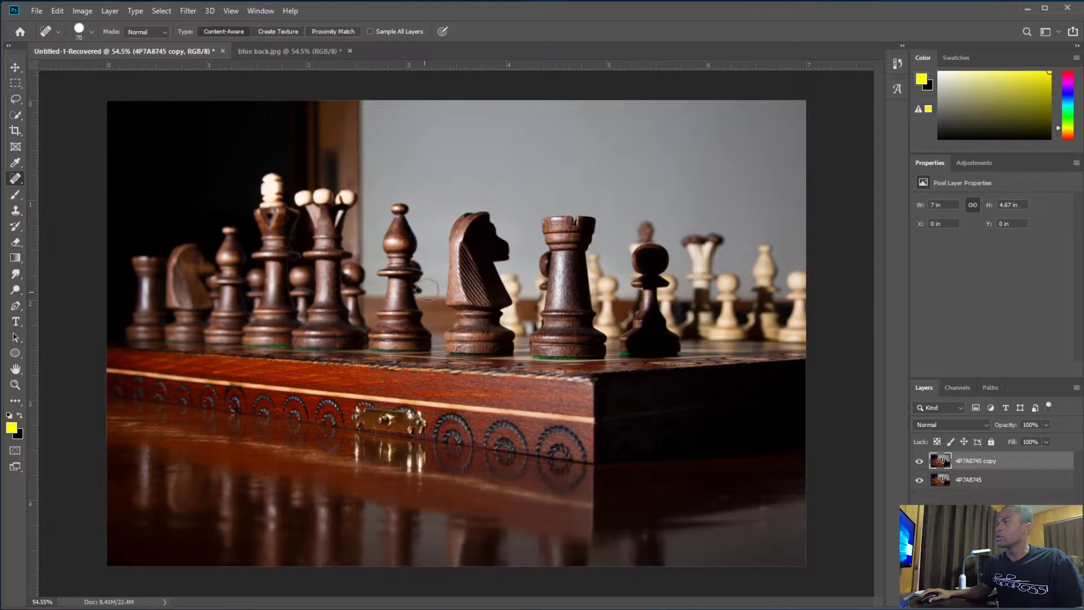
scroll(511, 281, up, 4)
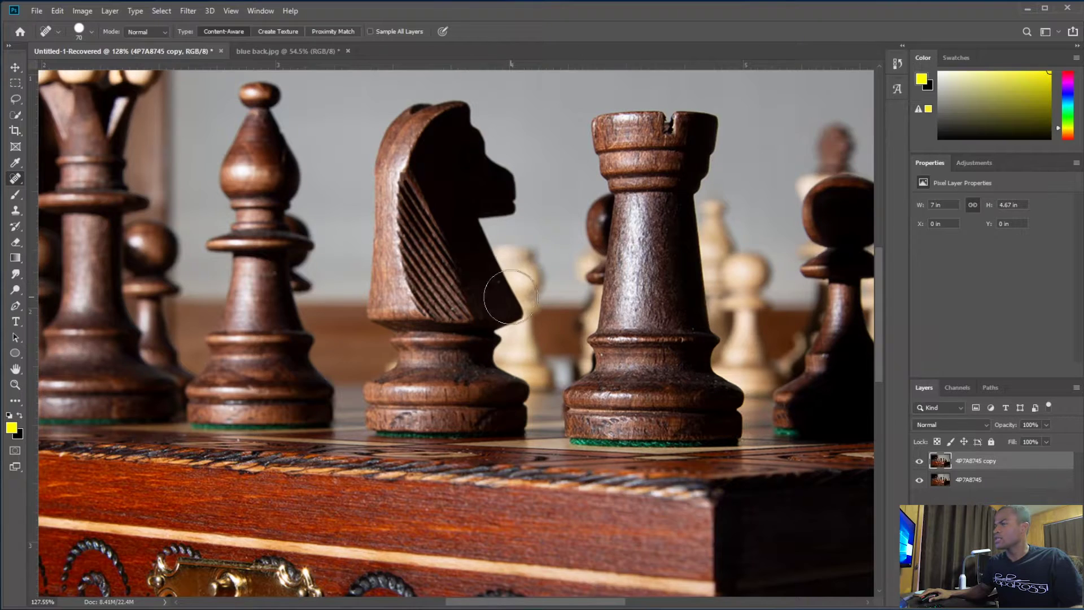
scroll(511, 297, down, 5)
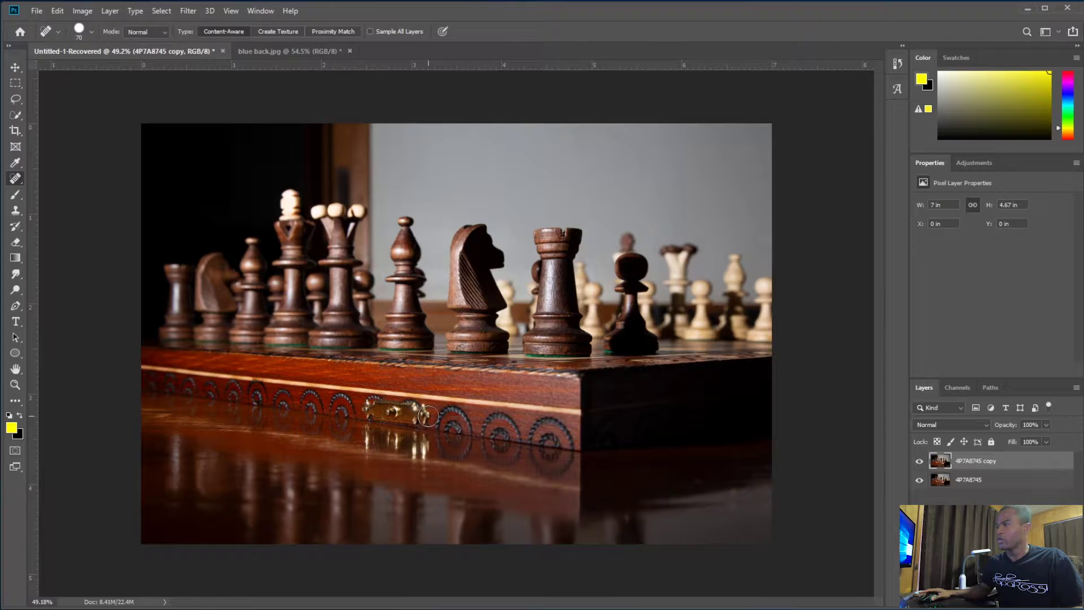
scroll(422, 419, up, 5)
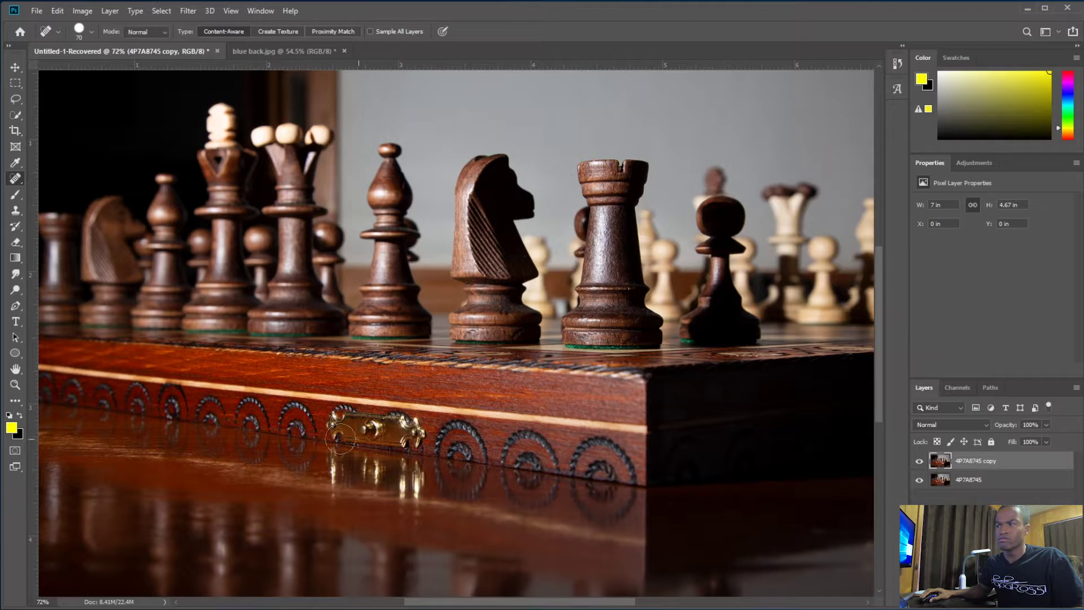
scroll(388, 428, down, 3)
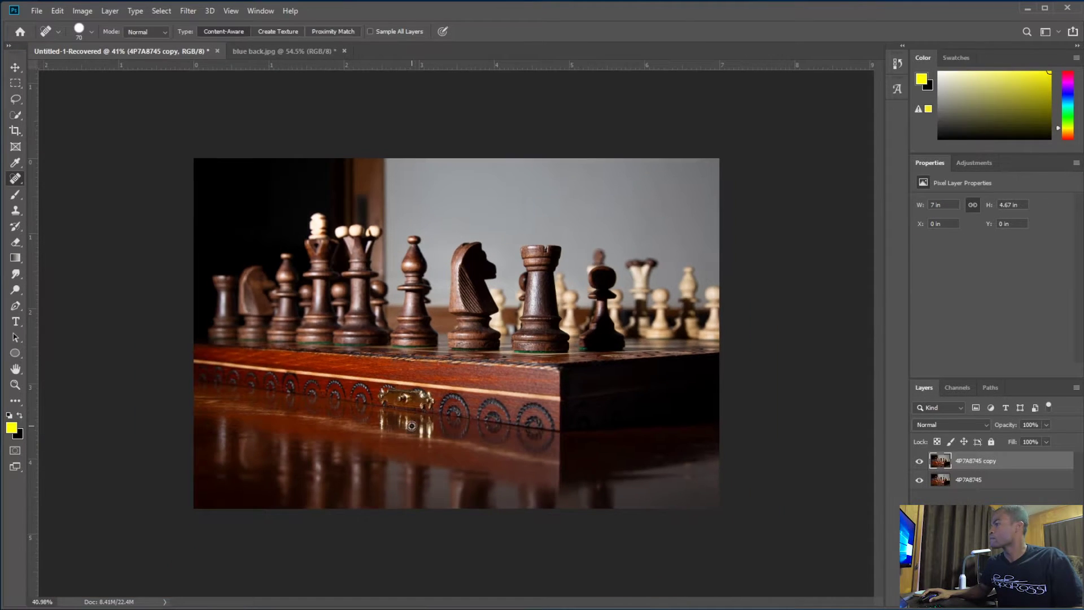
click(297, 54)
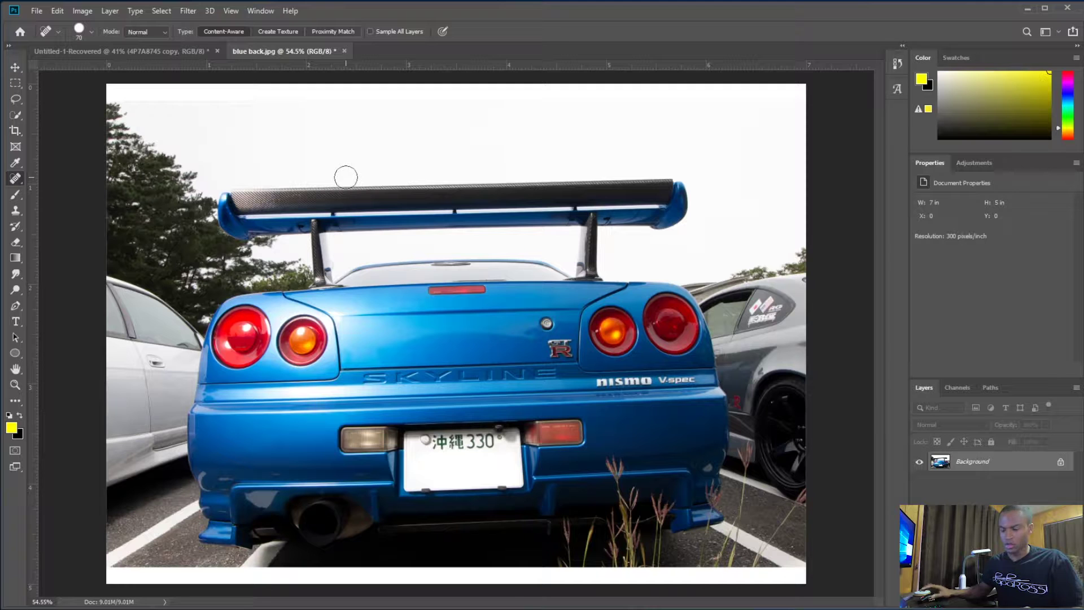
- Duplicate the car layer, rotate it about 1.36° and move it upward
key(ctrl+j)
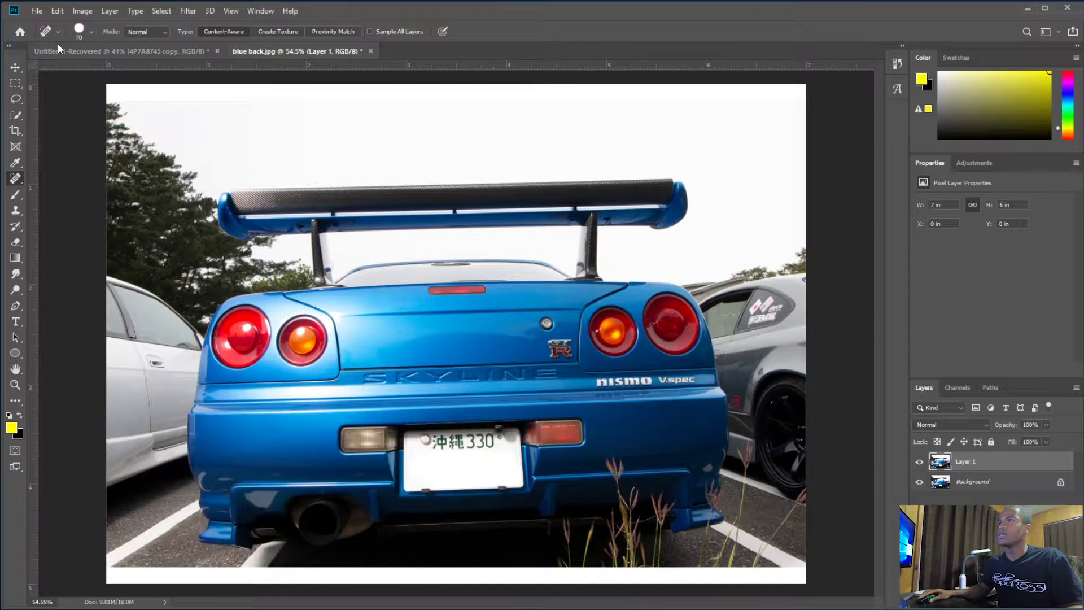
click(57, 11)
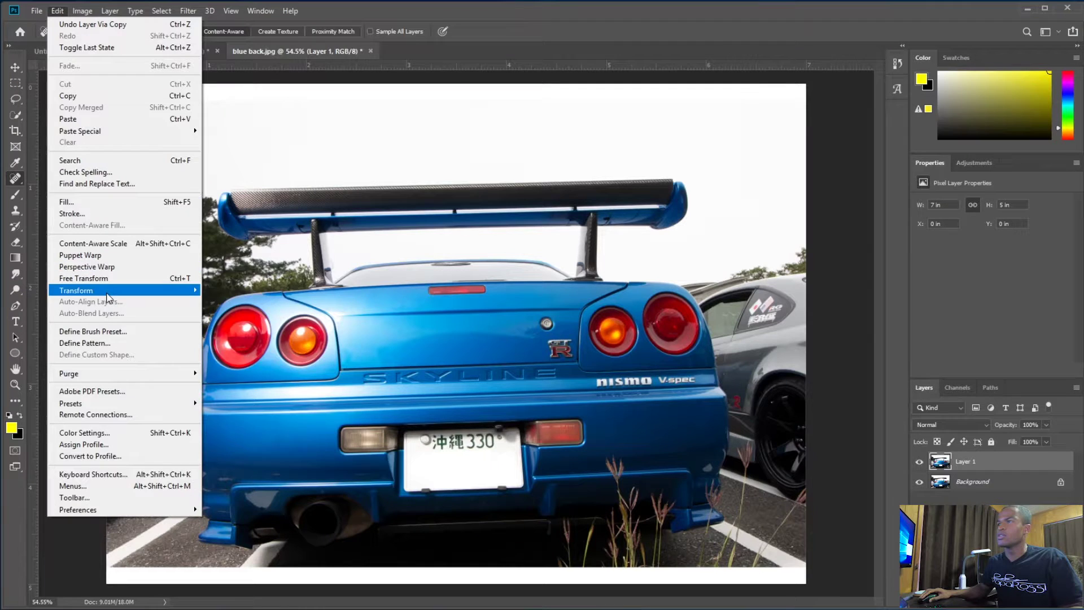
mouse_move(187, 291)
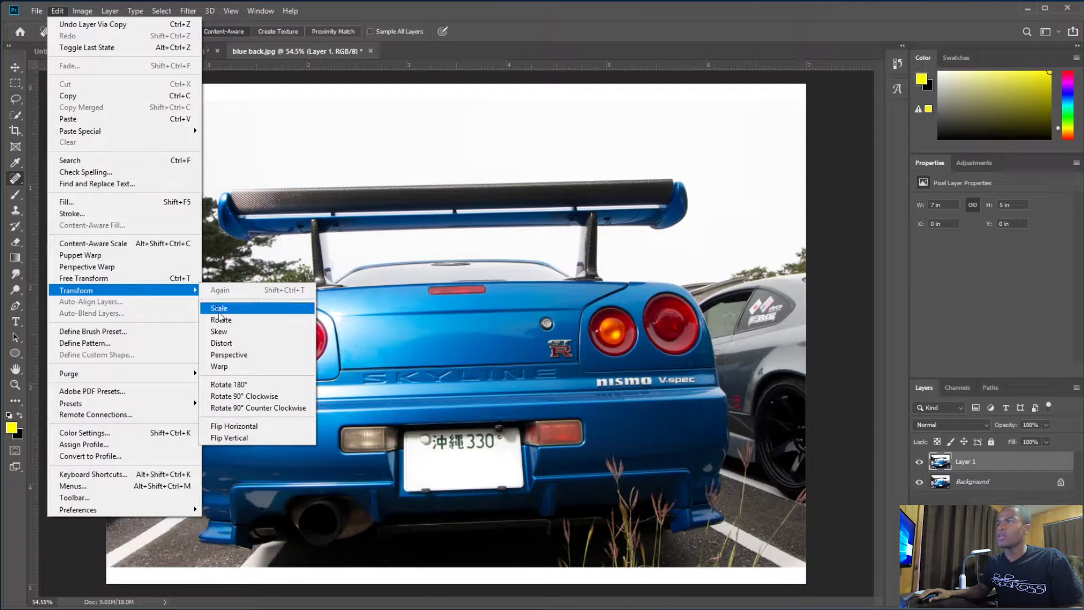
click(221, 320)
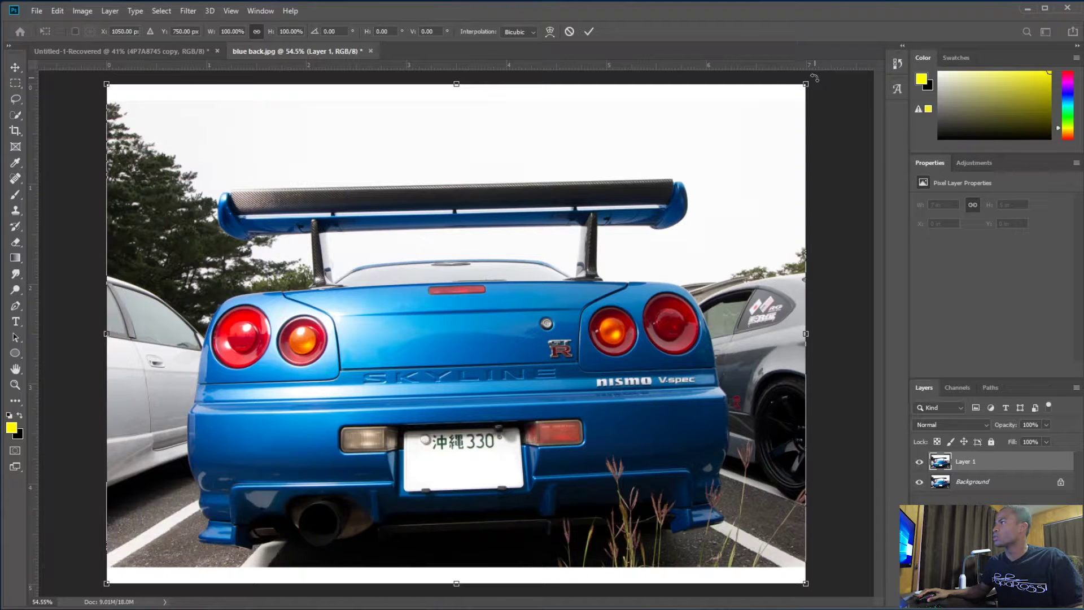
drag(804, 82, 813, 95)
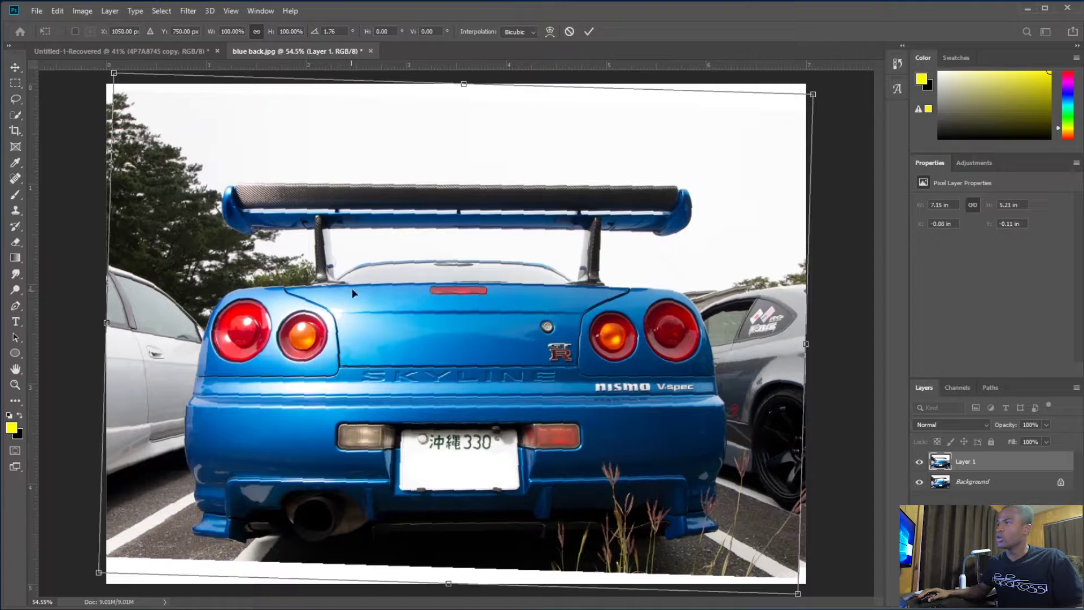
drag(430, 261, 432, 169)
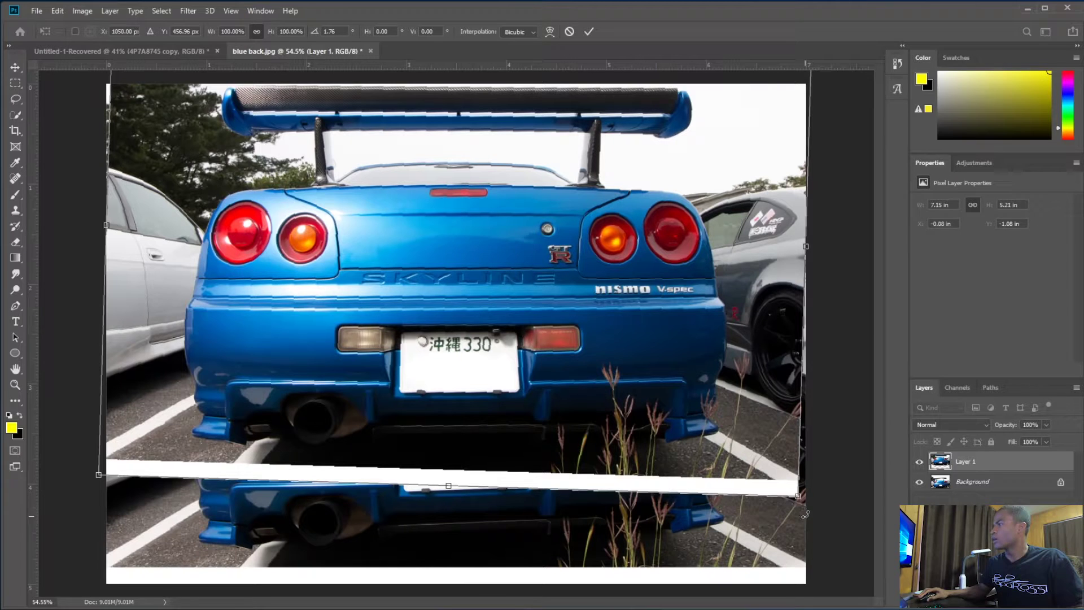
drag(809, 509, 811, 507)
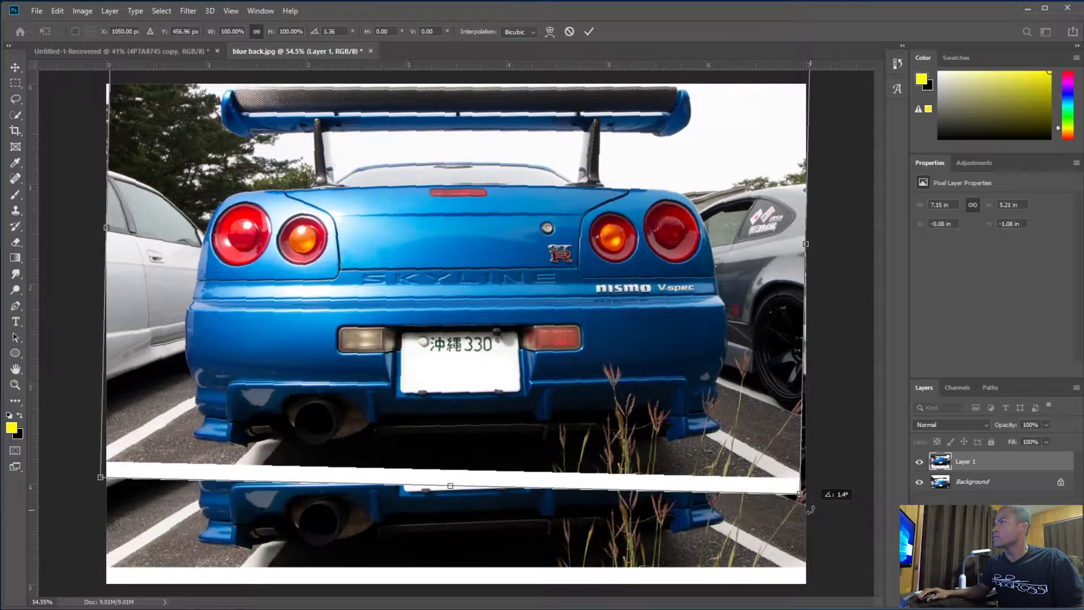
drag(605, 454, 604, 452)
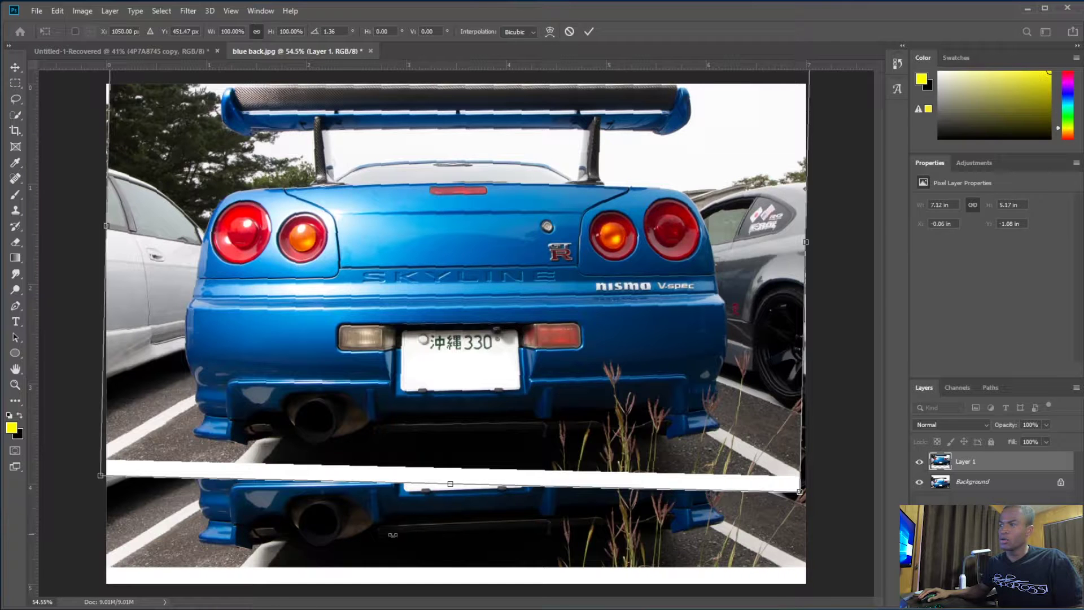
- Apply the rotation, hide the Background layer, and move the car layer down about half an inch
click(921, 483)
click(921, 484)
click(920, 484)
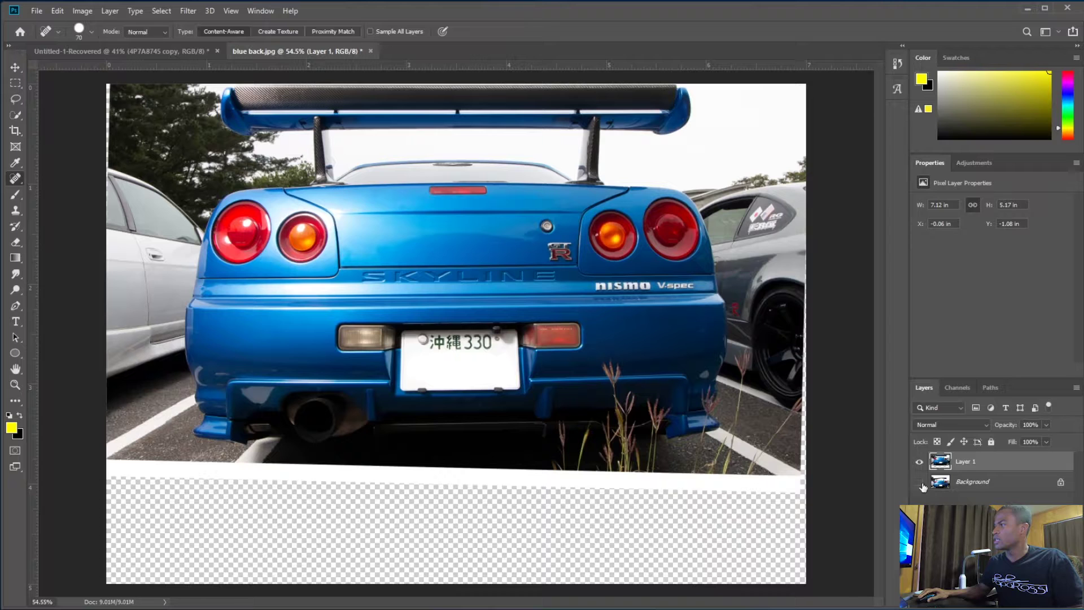
key(v)
drag(403, 219, 395, 305)
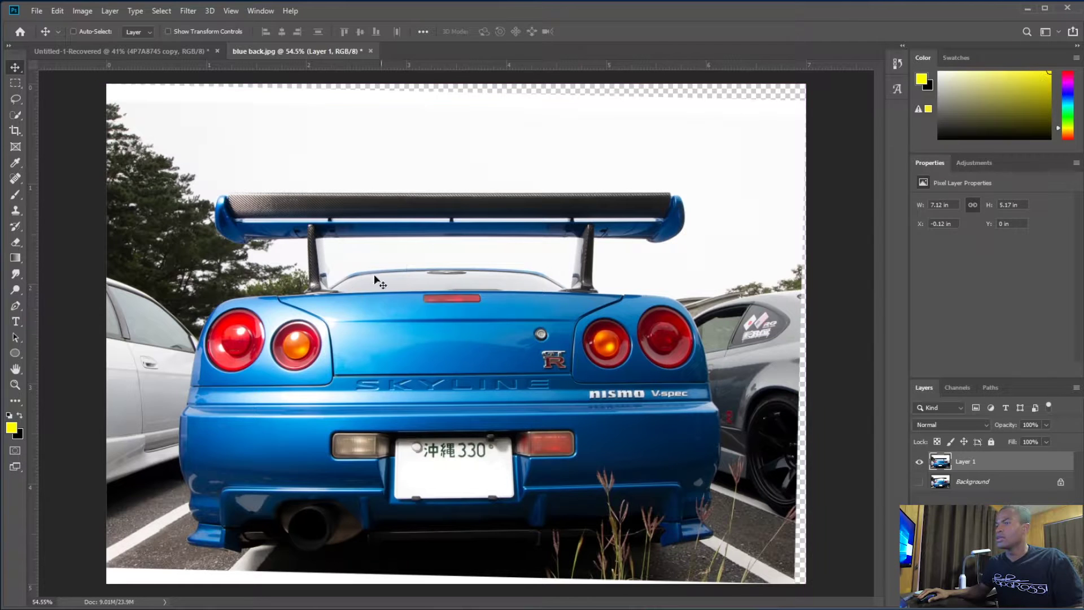
- Free-transform Layer 1 to about 108.5% and position it so it covers all canvas edges
click(58, 11)
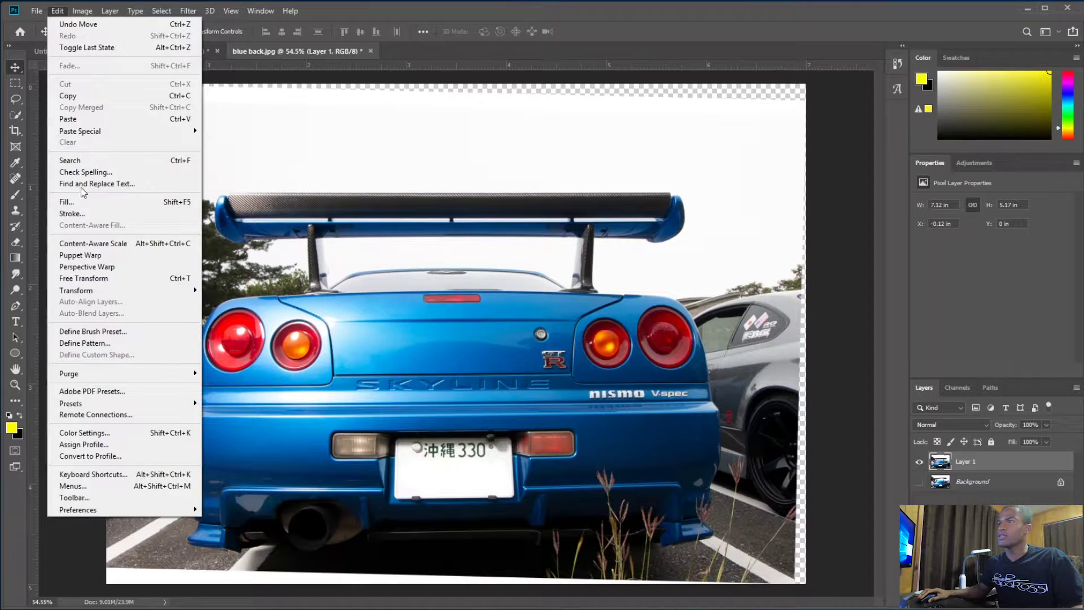
click(94, 279)
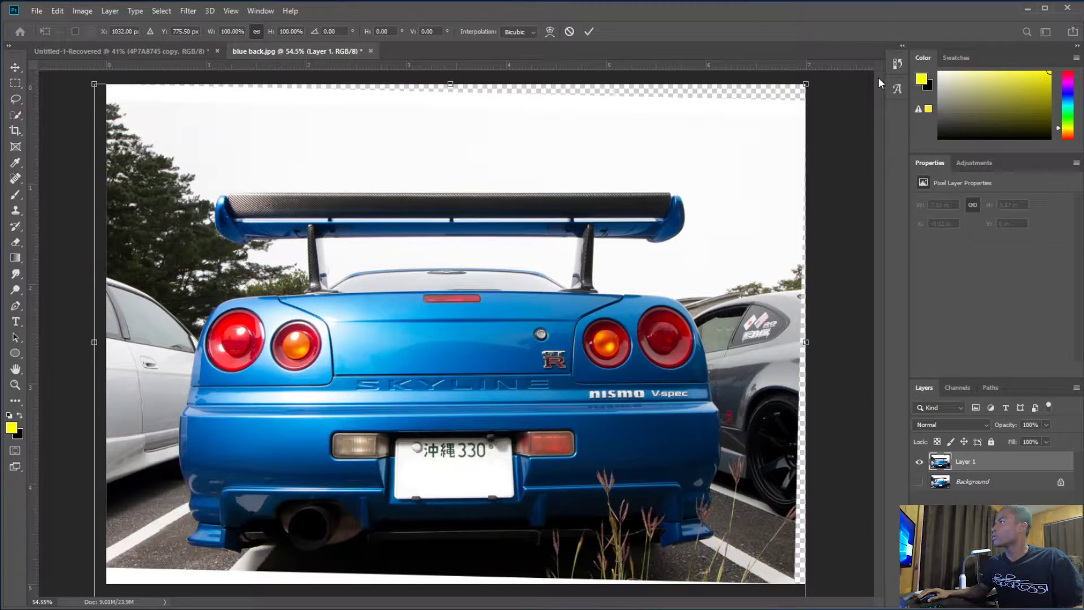
drag(806, 85, 845, 82)
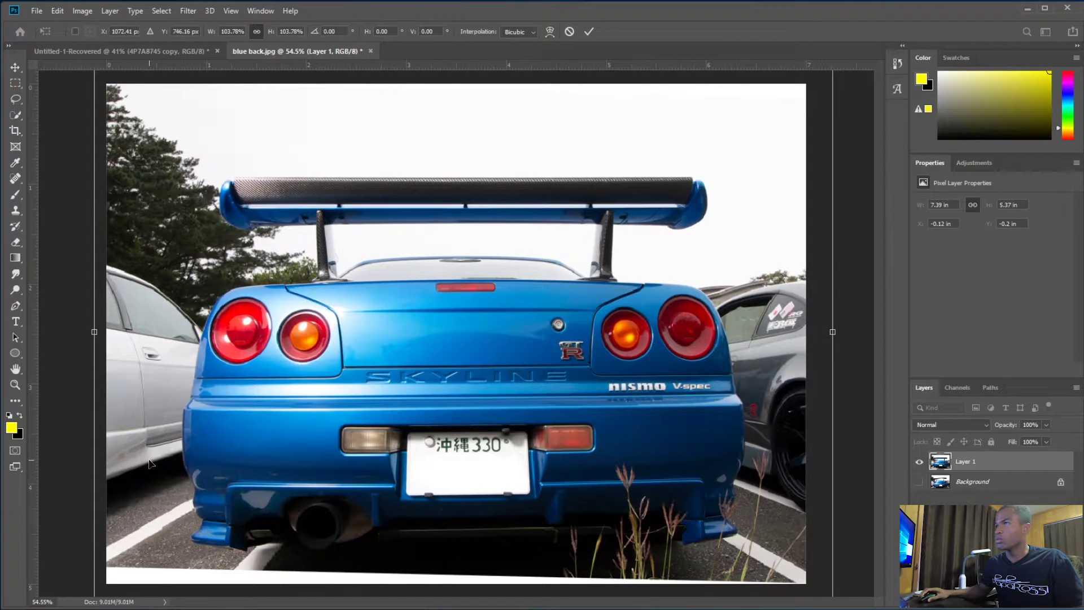
drag(149, 463, 197, 439)
drag(138, 576, 119, 598)
drag(350, 381, 309, 402)
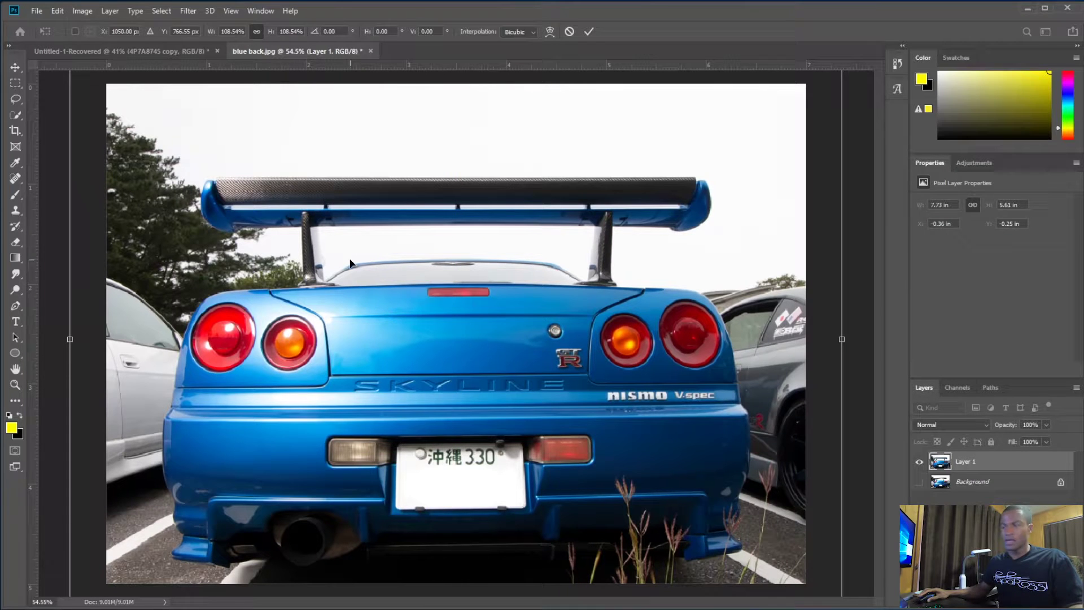
click(586, 34)
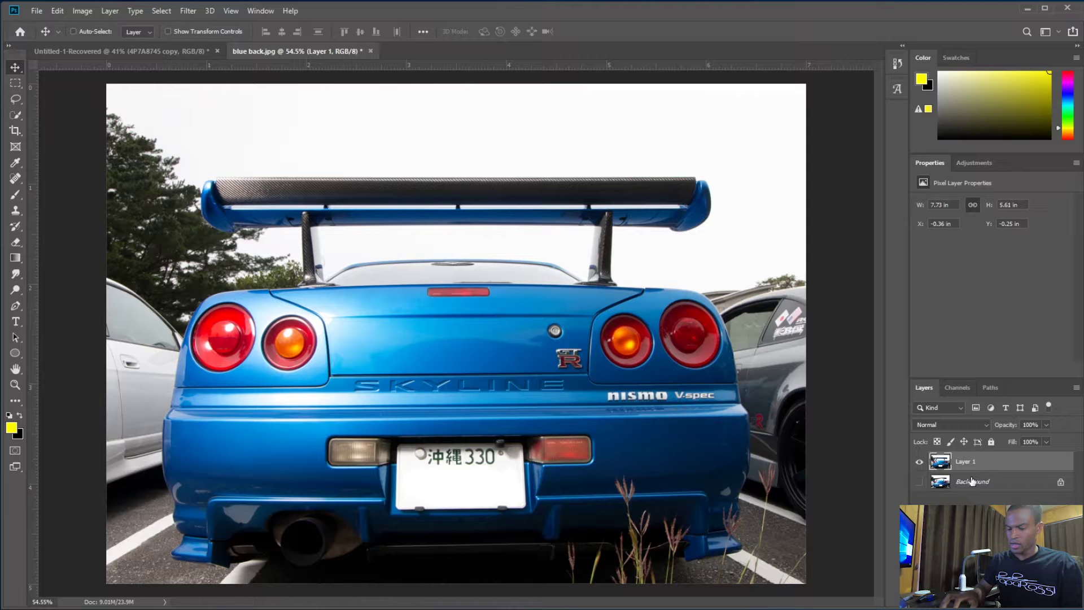
- Duplicate Layer 1 into Layer 1 copy and toggle its visibility to compare against Layer 1
key(ctrl+j)
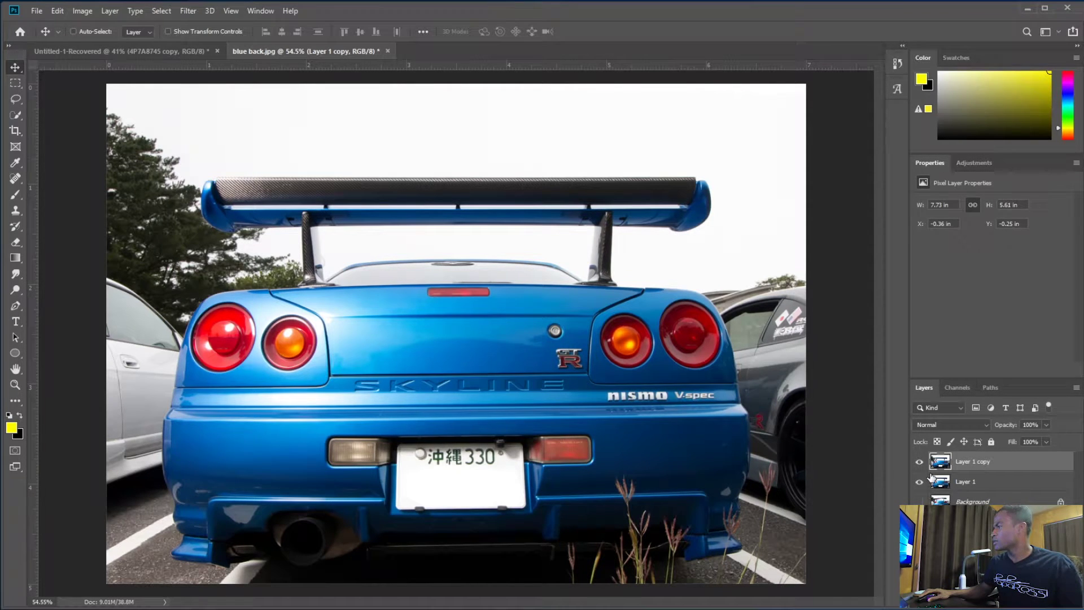
key(ctrl+z)
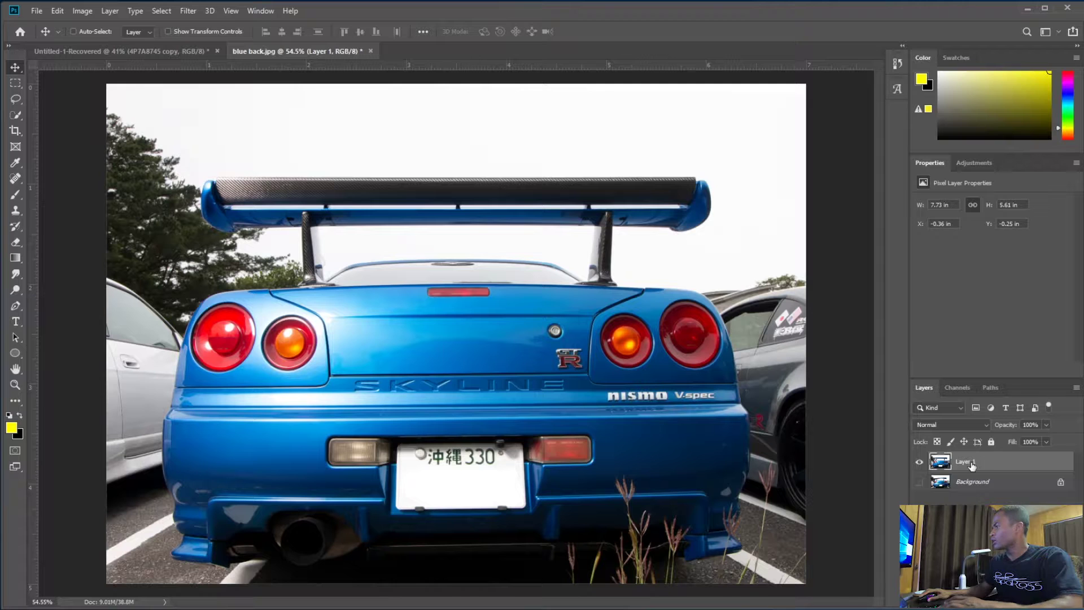
click(920, 462)
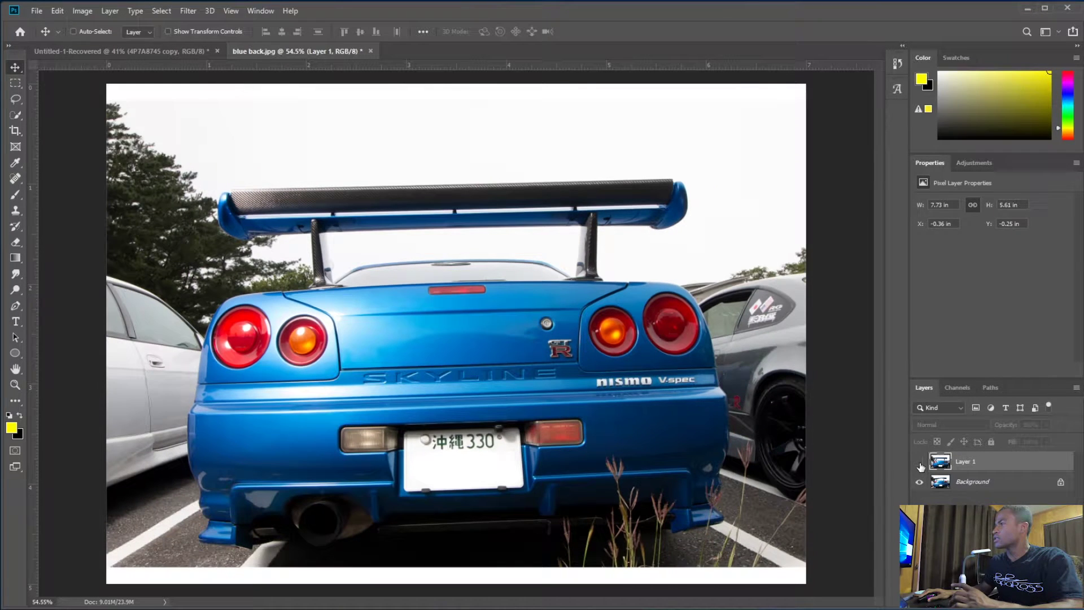
click(920, 461)
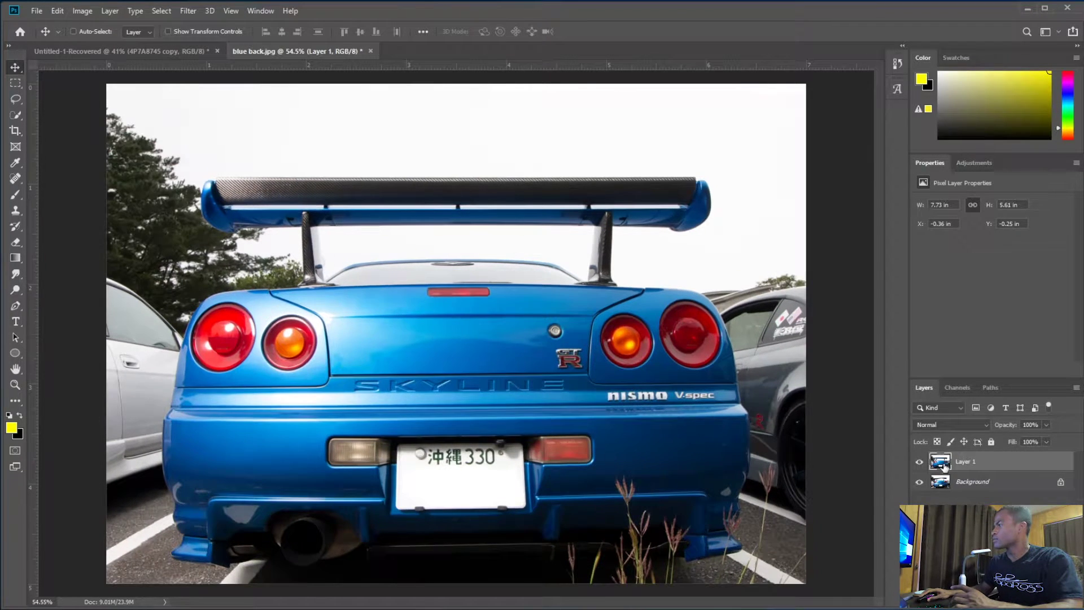
key(ctrl+j)
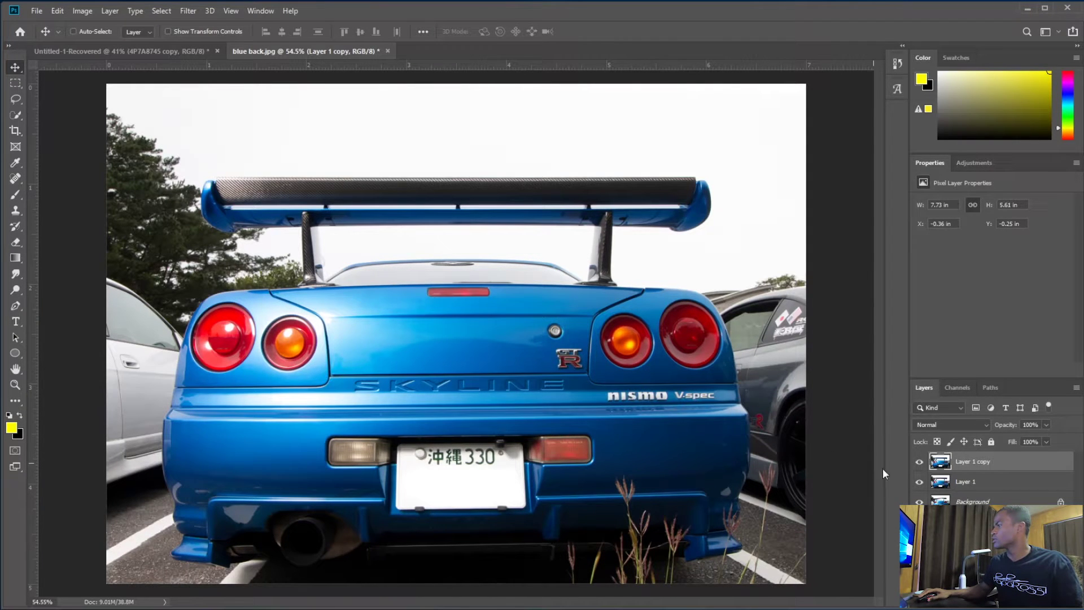
click(920, 462)
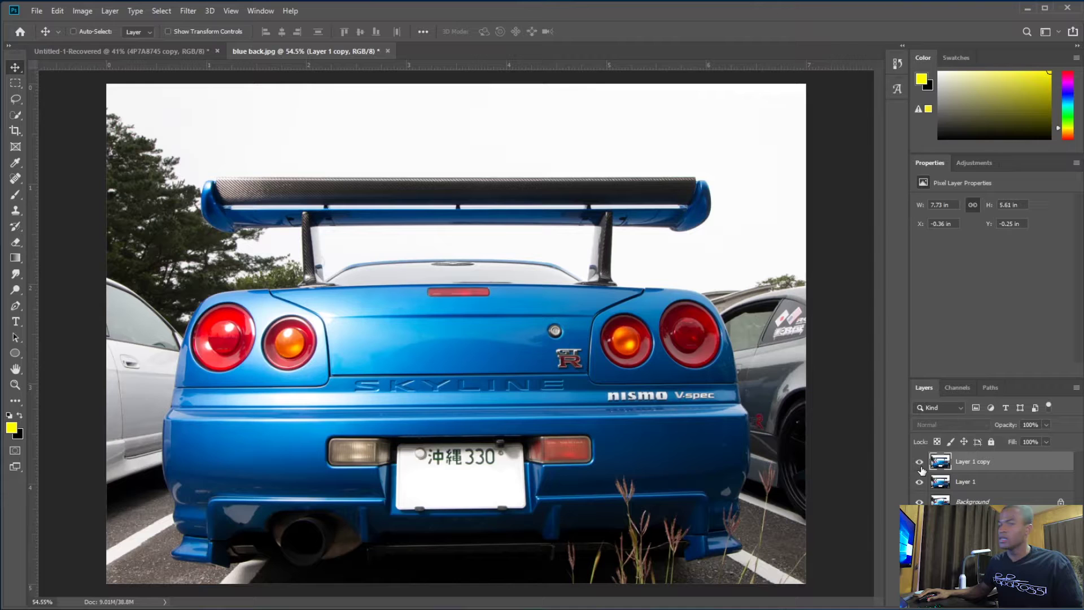
click(921, 466)
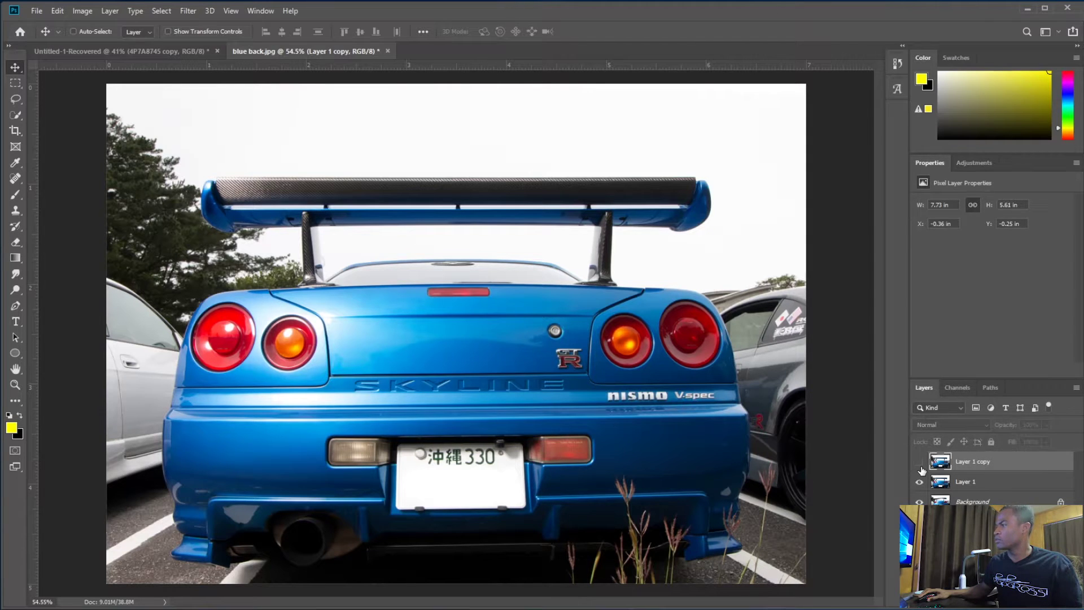
click(920, 463)
click(920, 464)
click(921, 465)
click(921, 465)
click(921, 464)
click(921, 463)
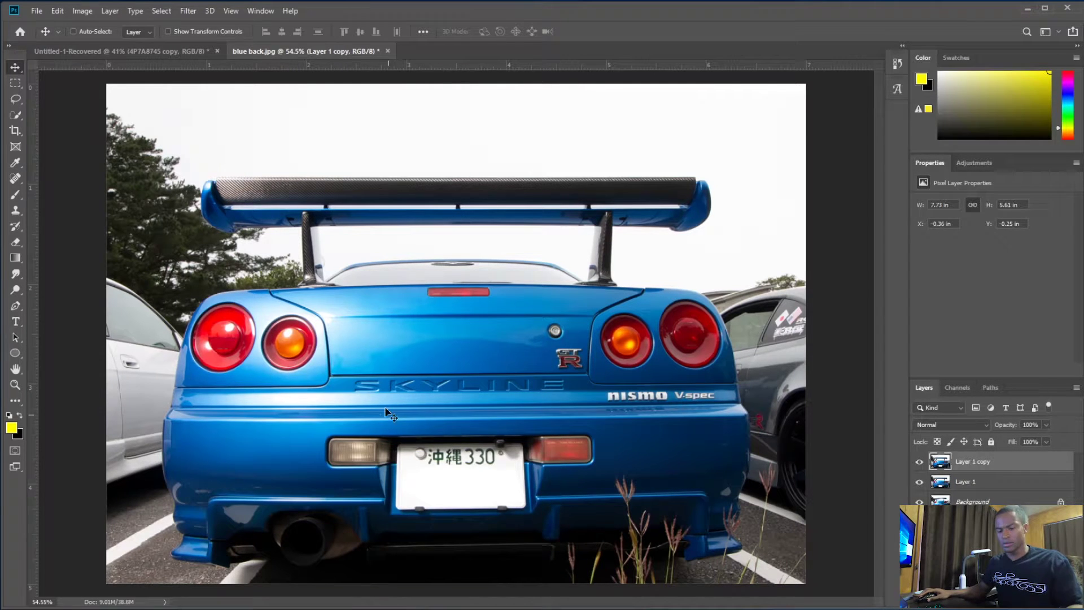
- Lower Layer 1 copy to 90% opacity and zoom out to see the whole car photo
scroll(436, 224, up, 6)
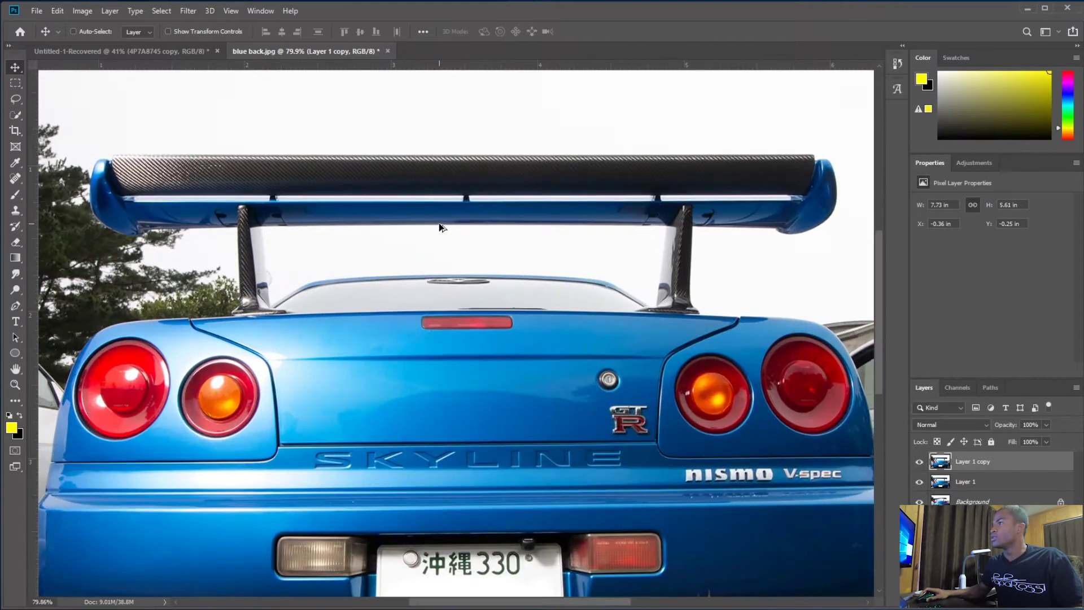
scroll(458, 238, down, 3)
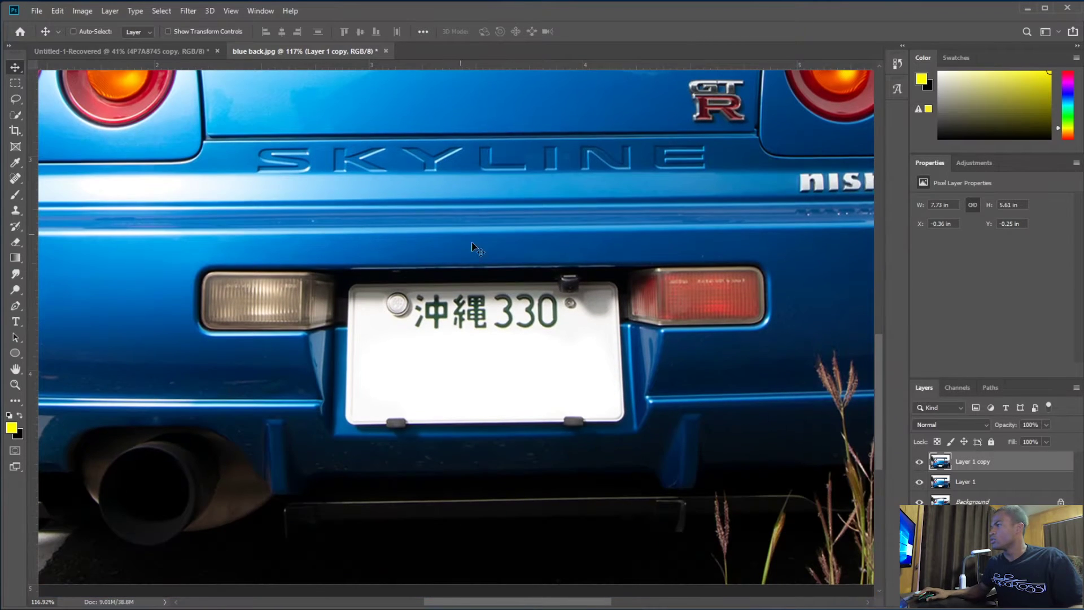
scroll(611, 395, down, 6)
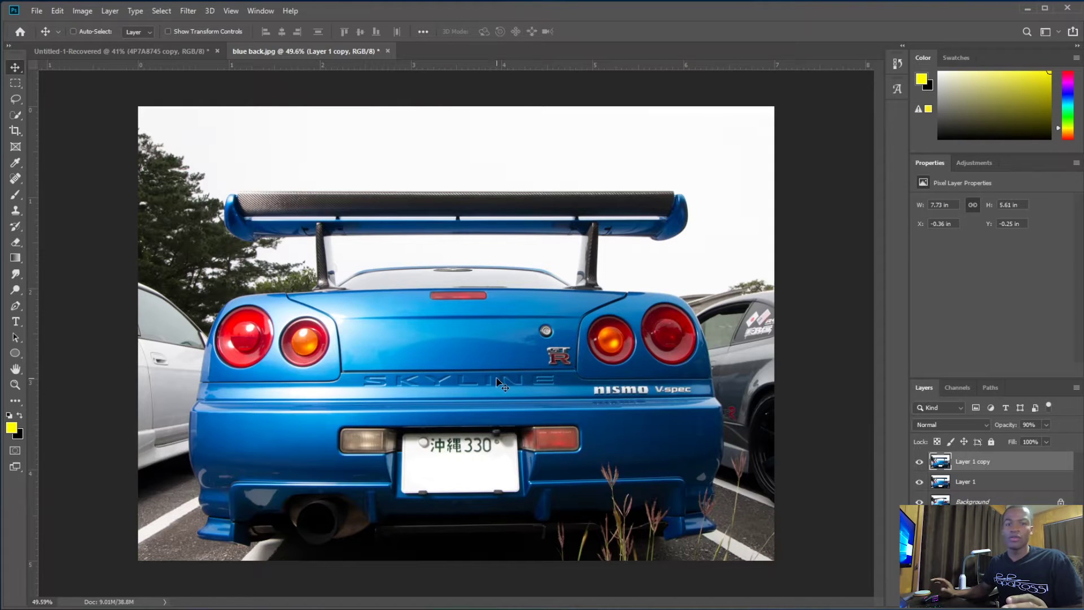
key(ctrl+minus)
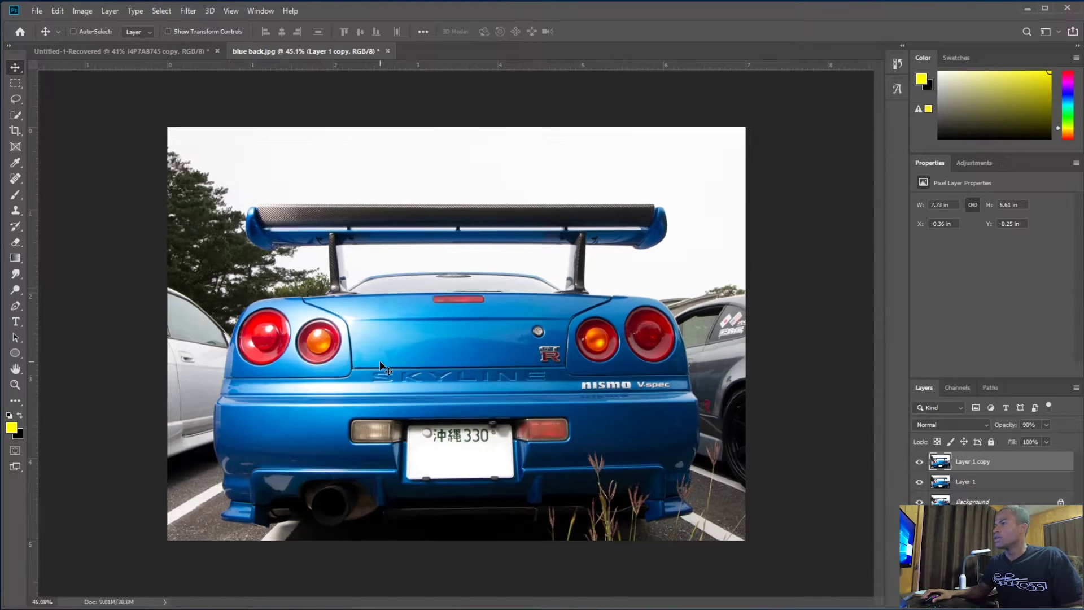
alt+scroll(382, 367, up, 3)
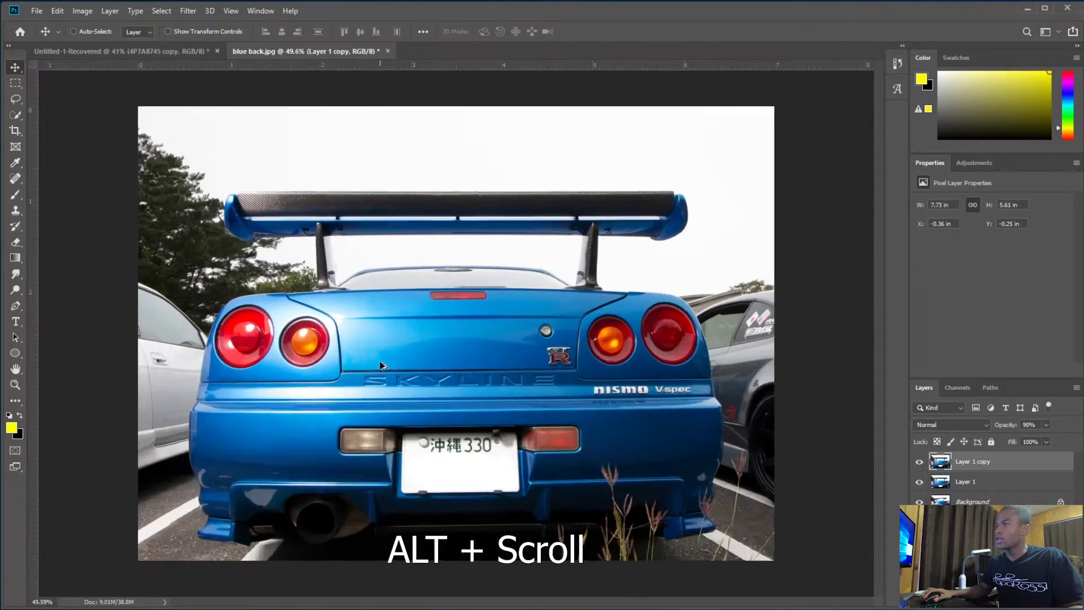
scroll(347, 395, up, 3)
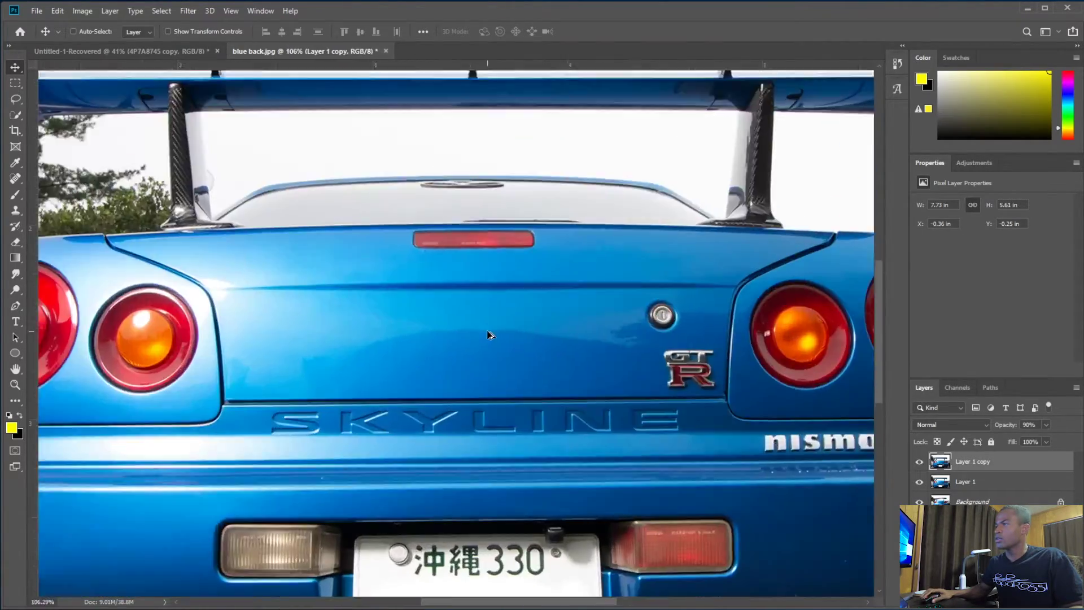
scroll(470, 356, down, 5)
alt+scroll(469, 356, up, 8)
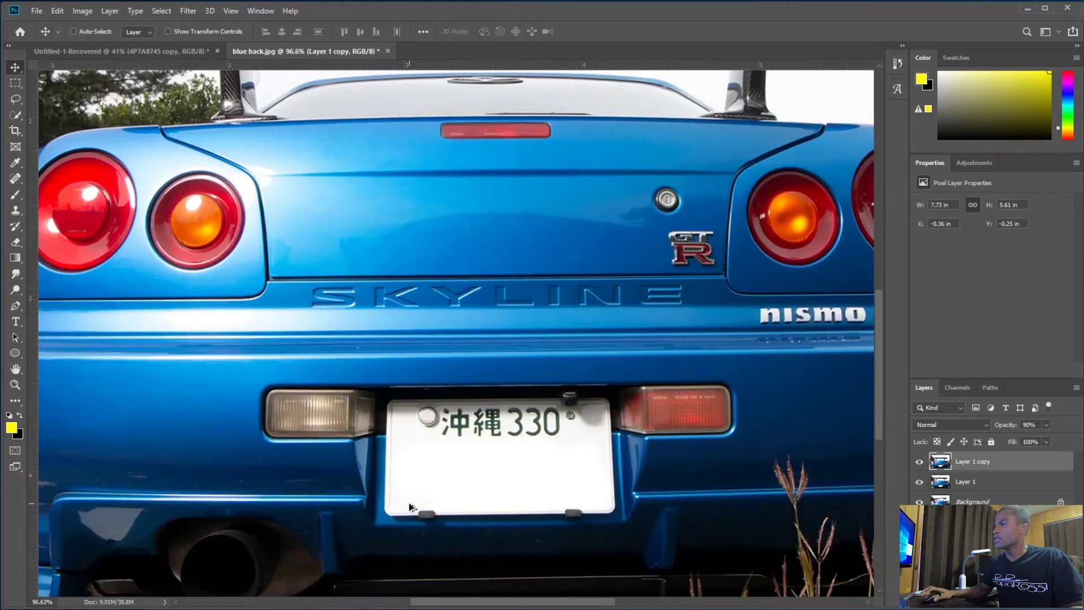
scroll(410, 506, down, 6)
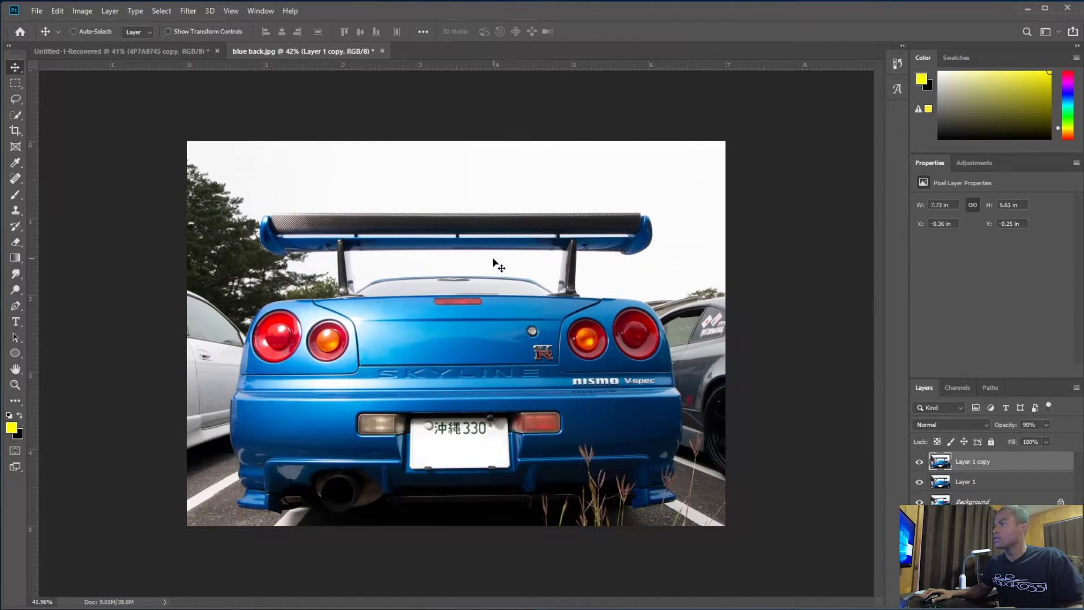
- Zoom in and pan past the SKYLINE plate to center the grass stalks below the bumper
drag(422, 280, 418, 280)
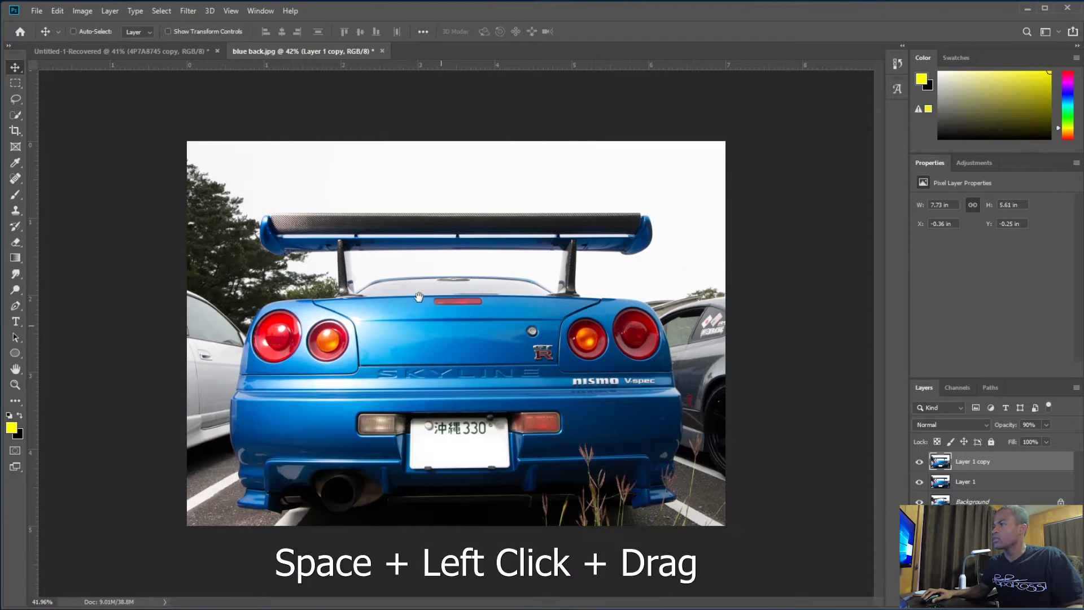
scroll(436, 332, up, 5)
drag(417, 305, 412, 212)
scroll(412, 211, down, 4)
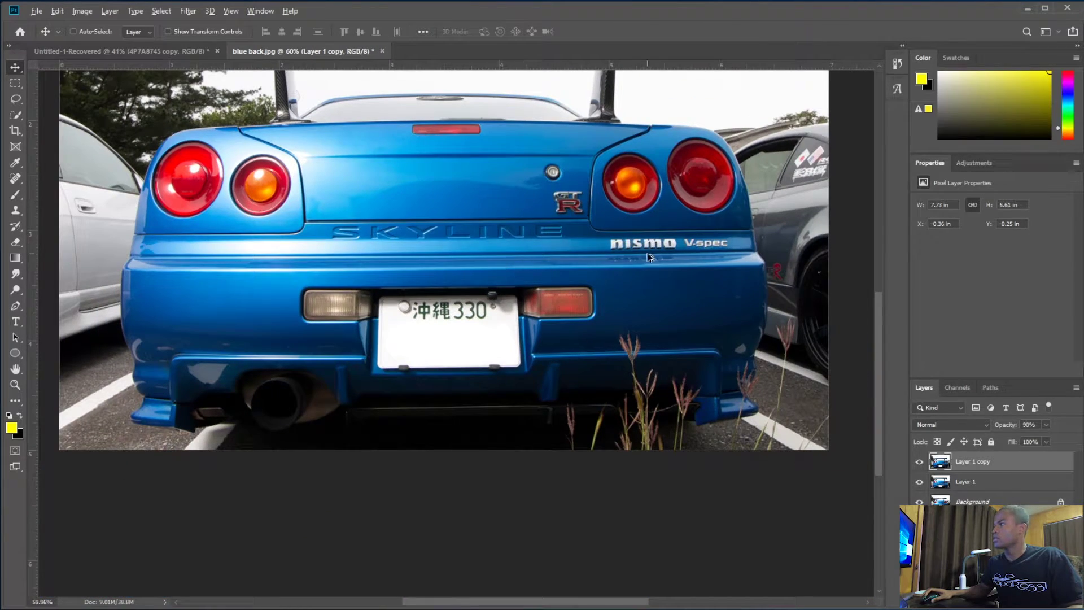
scroll(627, 342, up, 5)
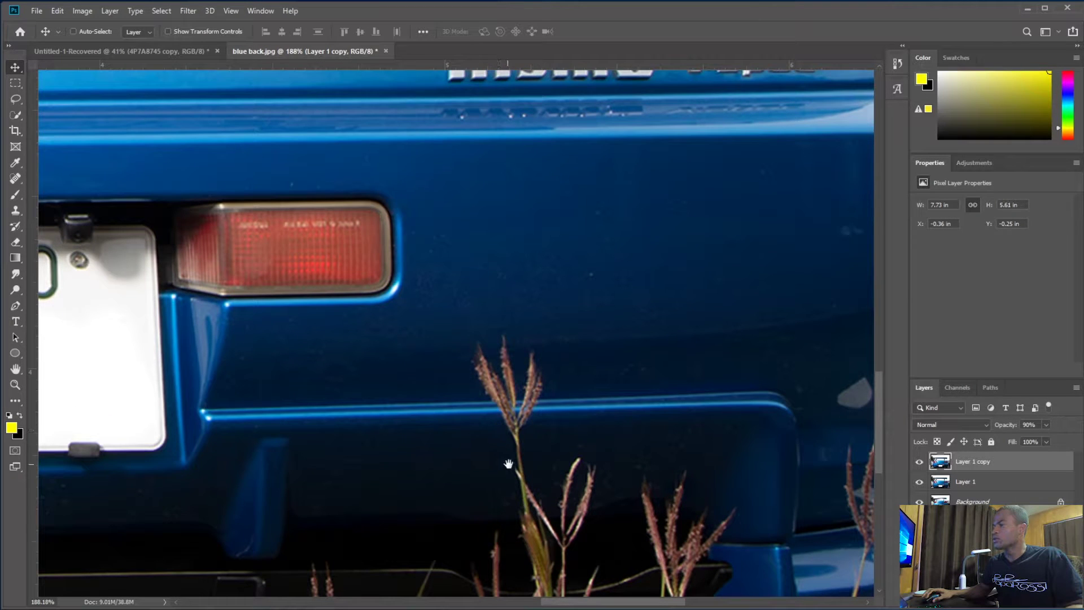
drag(528, 473, 484, 316)
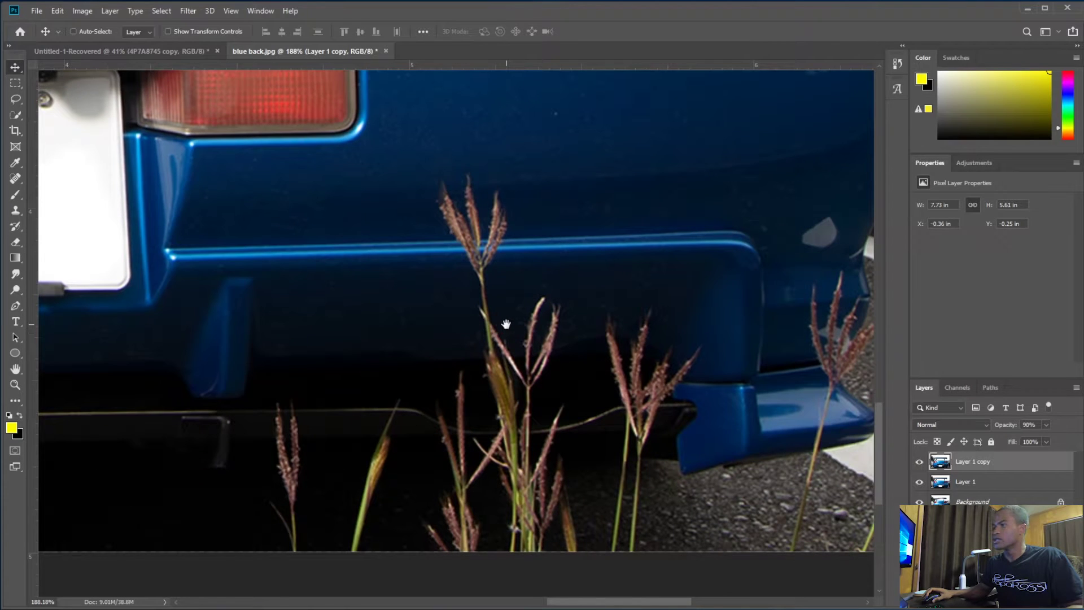
scroll(496, 331, up, 2)
drag(447, 346, 472, 299)
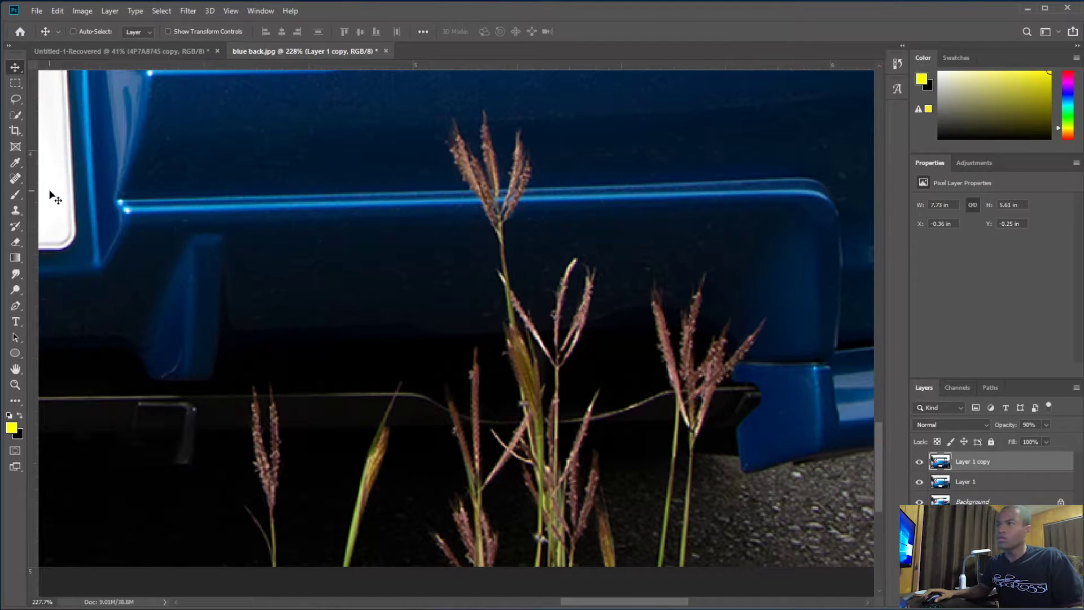
click(15, 179)
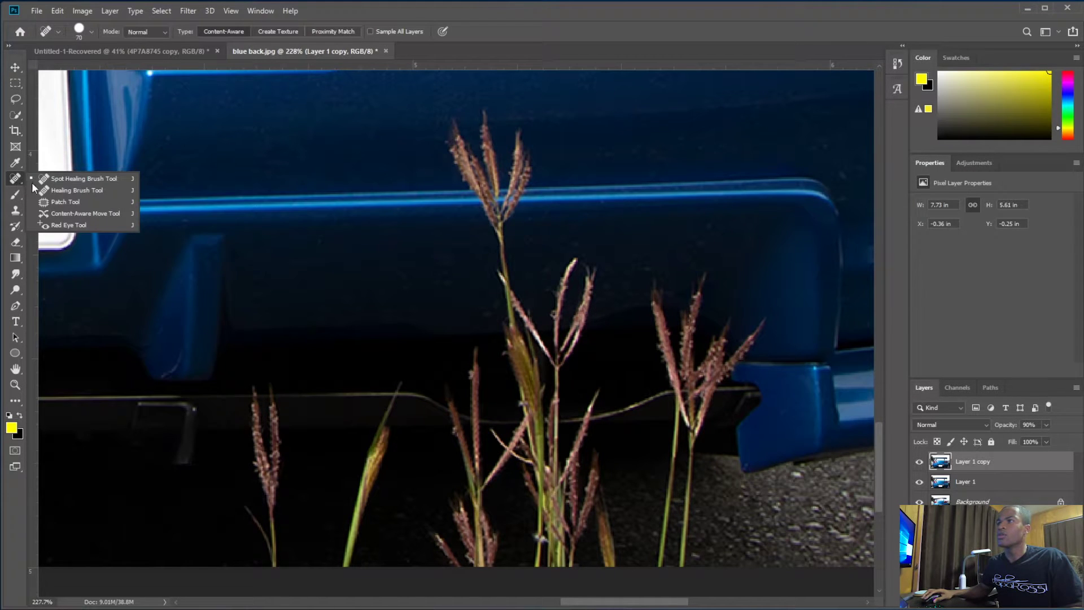
- Shrink the Spot Healing Brush and paint out the grass stalks, tips and leaf on the bumper
click(74, 180)
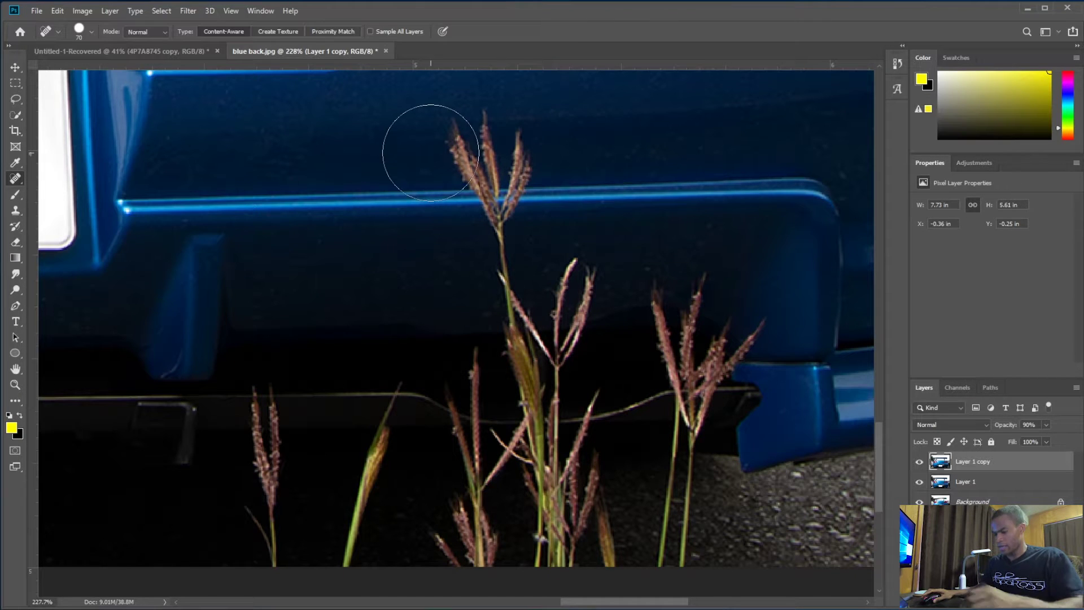
key(bracketleft)
key(bracketleft)
key(bracketleft)
key(bracketleft)
key(bracketleft)
key(bracketleft)
mouse_move(448, 113)
mouse_down()
mouse_move(496, 242)
mouse_move(496, 148)
mouse_move(484, 118)
mouse_move(486, 177)
mouse_move(515, 134)
mouse_move(517, 192)
mouse_move(522, 181)
mouse_move(497, 259)
mouse_move(512, 336)
mouse_move(501, 275)
mouse_up()
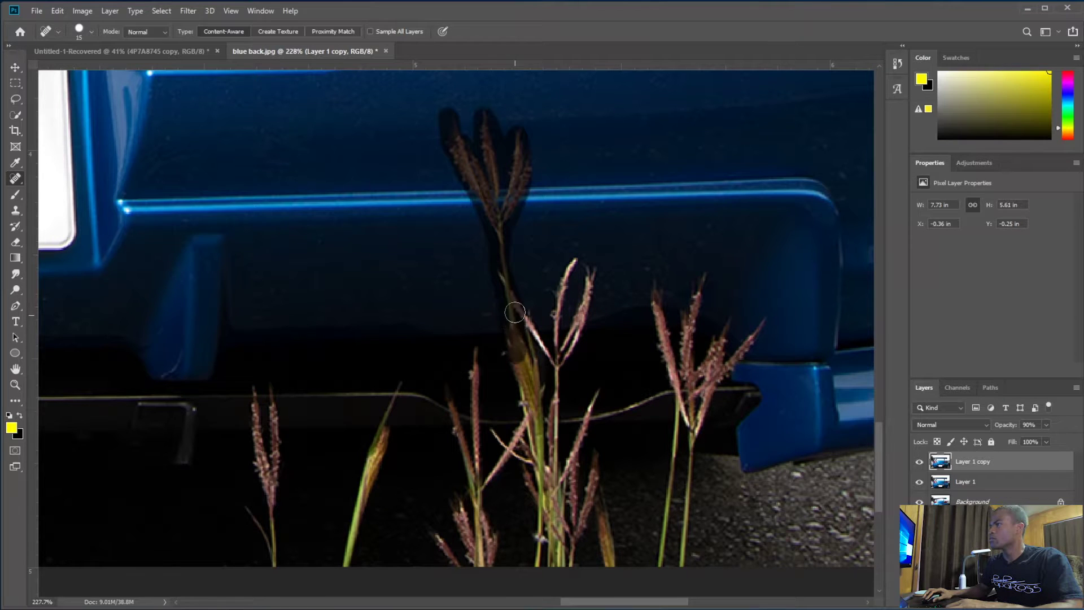
drag(565, 290, 571, 262)
drag(559, 323, 585, 288)
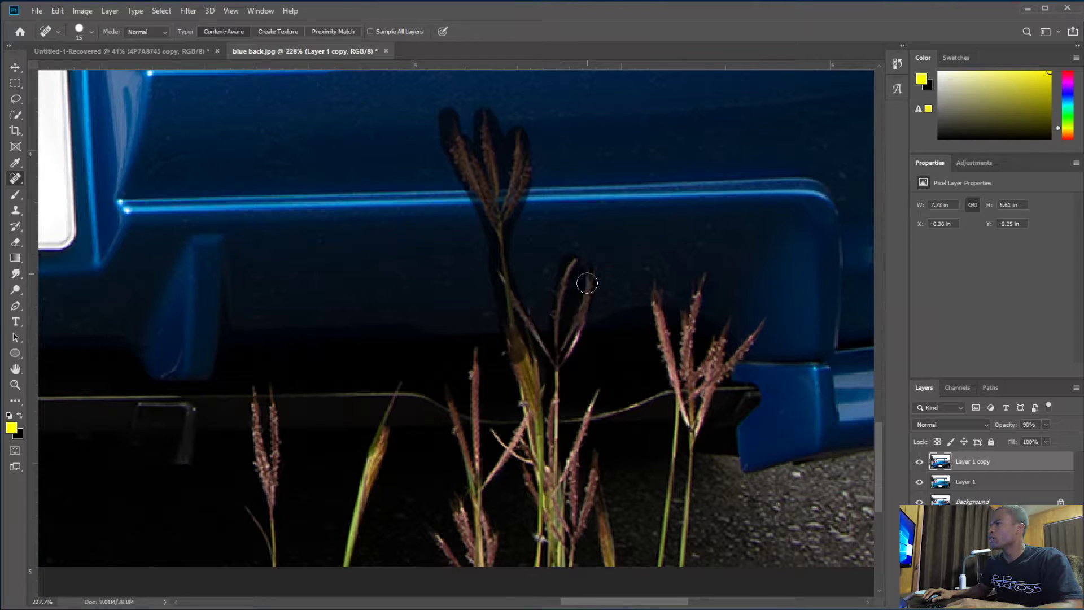
mouse_move(547, 446)
mouse_down()
mouse_move(522, 342)
mouse_move(537, 461)
mouse_move(532, 427)
mouse_move(506, 451)
mouse_move(496, 435)
mouse_move(556, 557)
mouse_up()
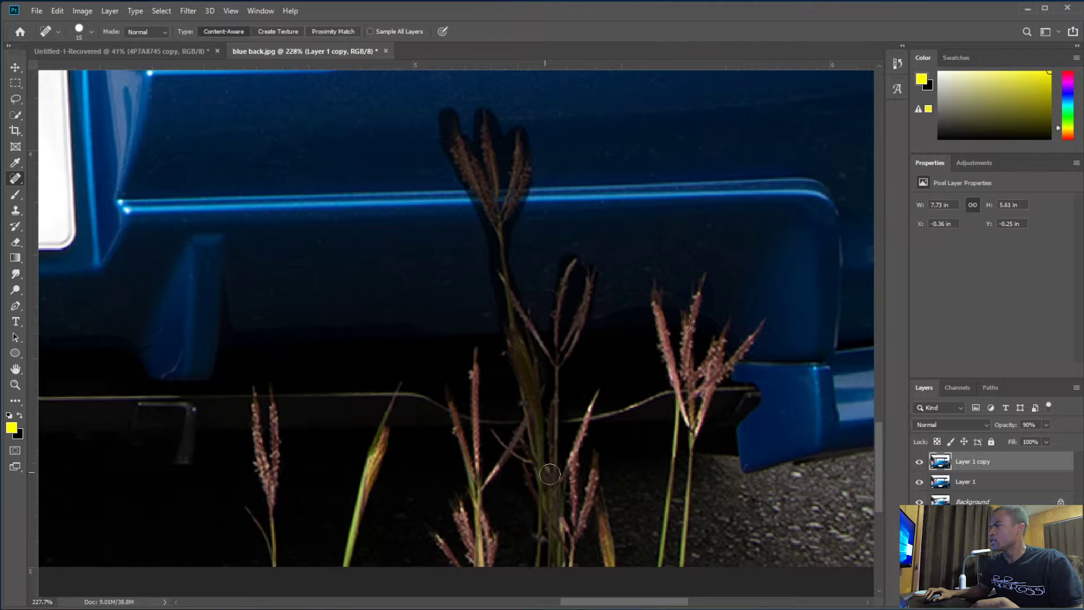
- Remove the diagonal stalk, orange blade and right grass clump, then restore 100% opacity
drag(576, 463, 592, 407)
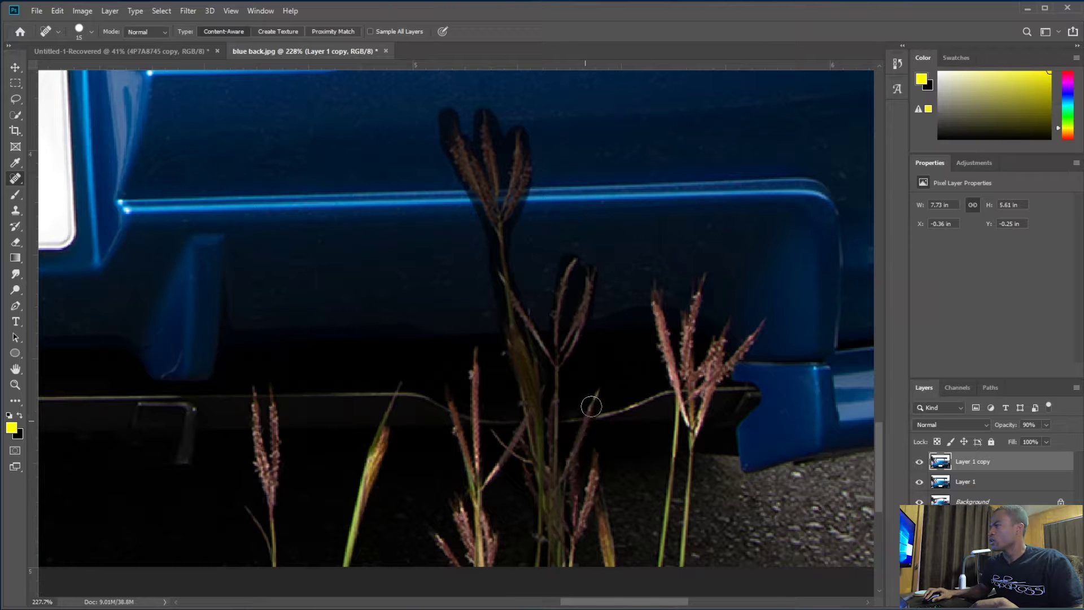
drag(570, 481, 572, 596)
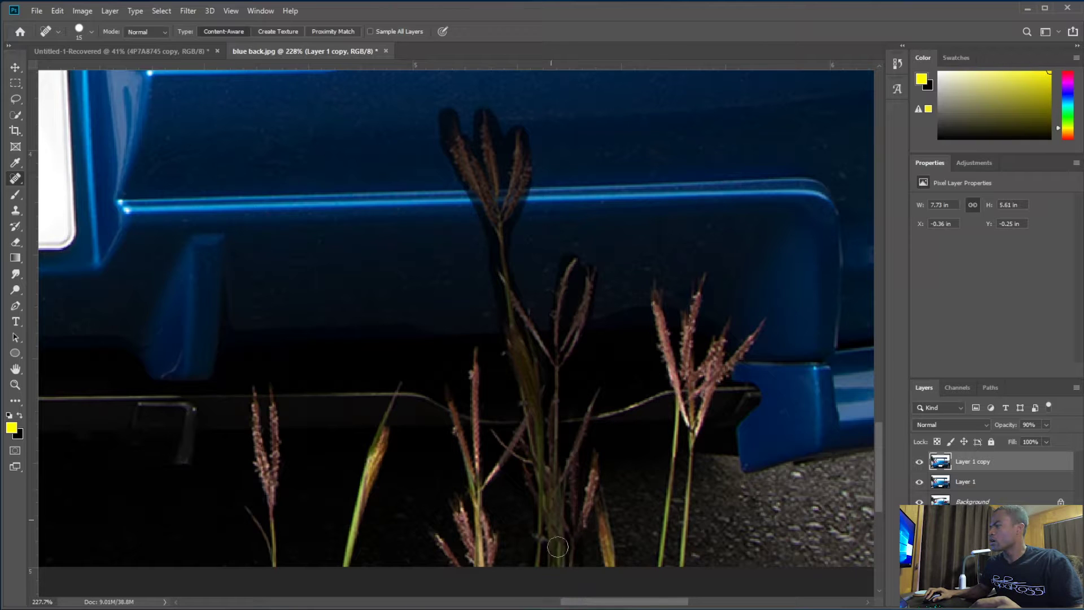
mouse_move(602, 523)
mouse_down()
mouse_move(613, 573)
mouse_move(618, 540)
mouse_move(616, 592)
mouse_move(651, 595)
mouse_move(684, 386)
mouse_move(654, 289)
mouse_move(671, 390)
mouse_move(685, 378)
mouse_move(701, 291)
mouse_up()
mouse_move(686, 361)
mouse_down()
mouse_move(680, 403)
mouse_move(715, 332)
mouse_up()
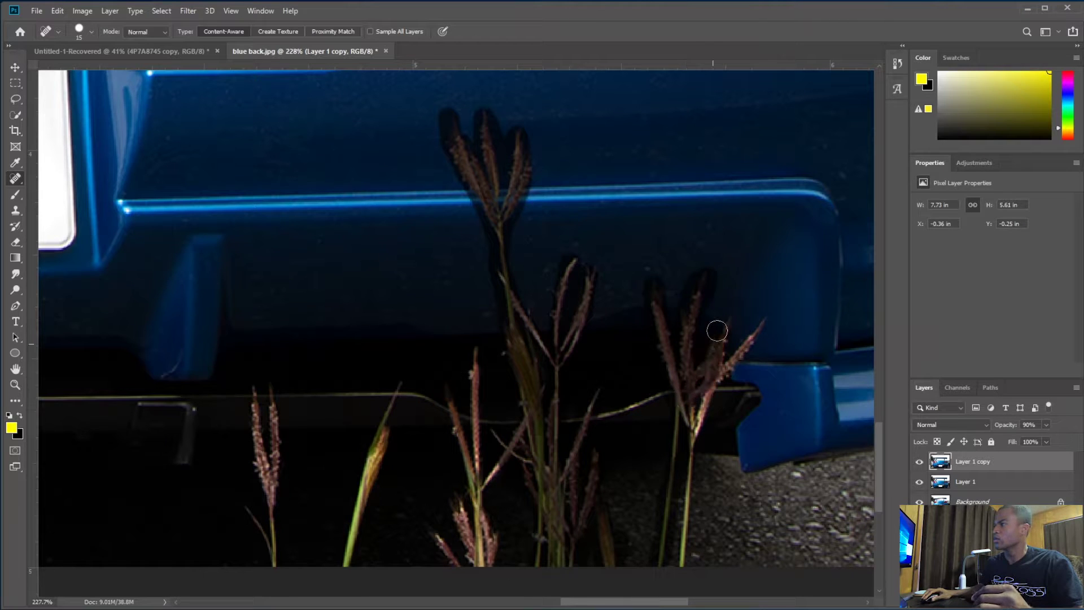
drag(701, 408, 748, 332)
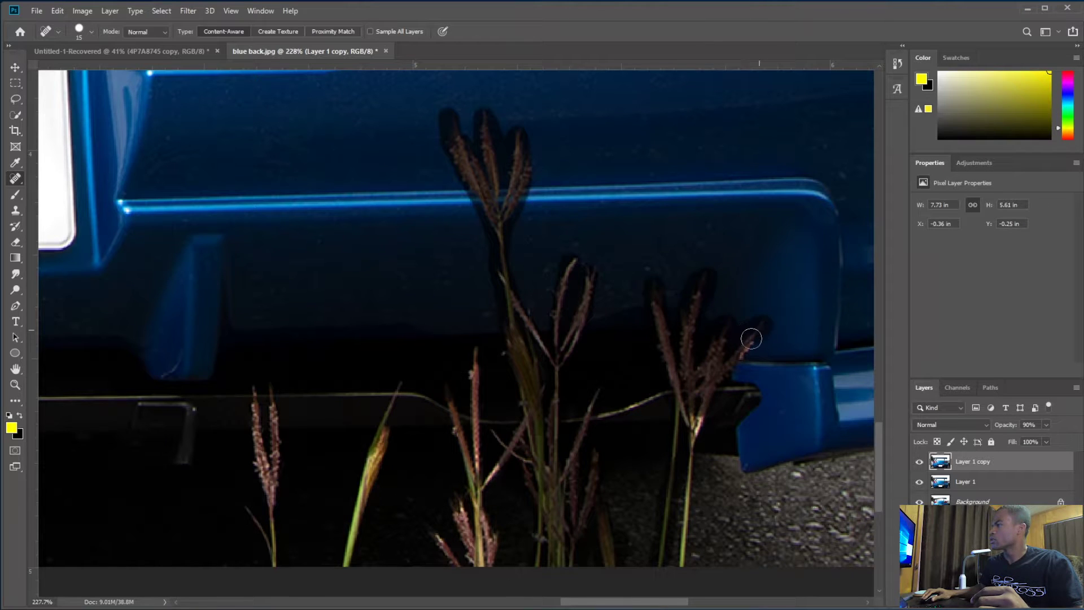
drag(683, 494, 683, 587)
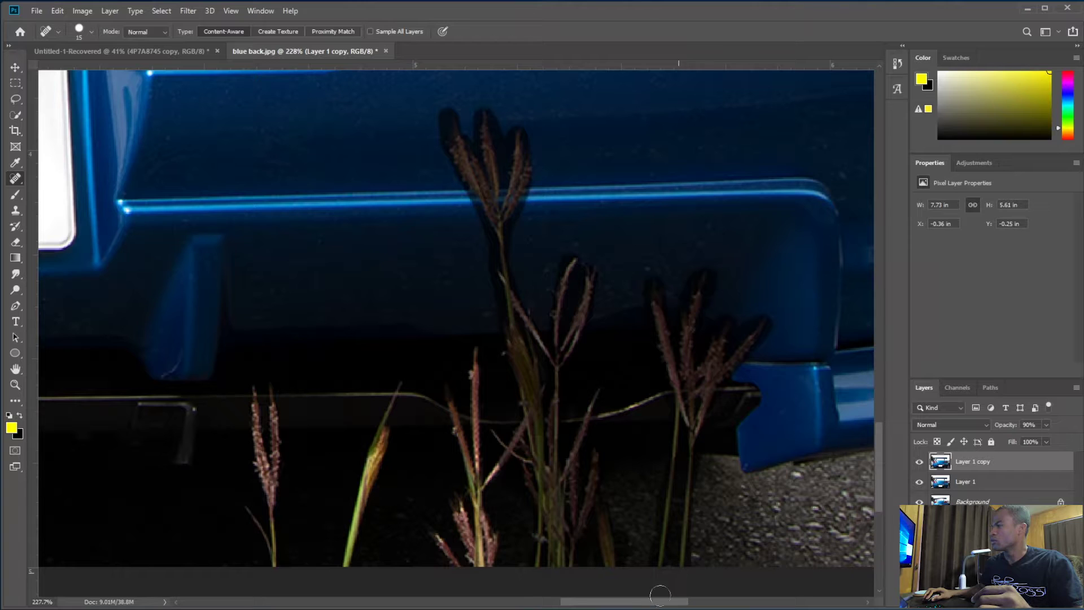
mouse_move(490, 548)
mouse_down()
mouse_move(483, 490)
mouse_move(499, 466)
mouse_move(495, 478)
mouse_move(478, 452)
mouse_move(482, 347)
mouse_move(467, 442)
mouse_move(454, 403)
mouse_move(452, 415)
mouse_move(462, 511)
mouse_move(442, 533)
mouse_move(356, 519)
mouse_move(359, 578)
mouse_move(244, 513)
mouse_move(258, 401)
mouse_up()
key(0)
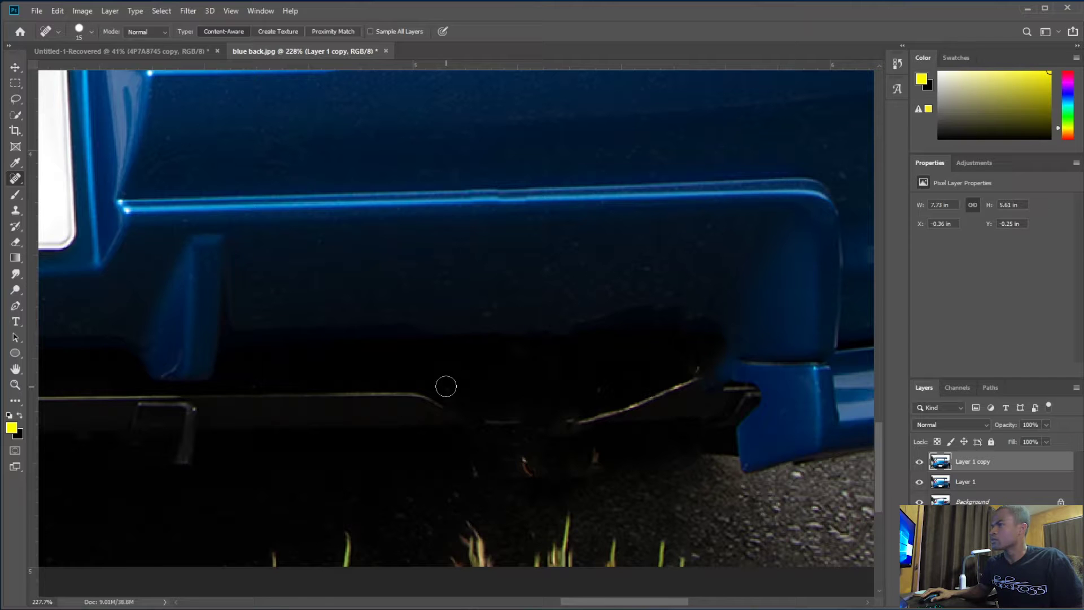
- Zoom in and spot-heal the small orange speck under the bumper
scroll(642, 407, up, 5)
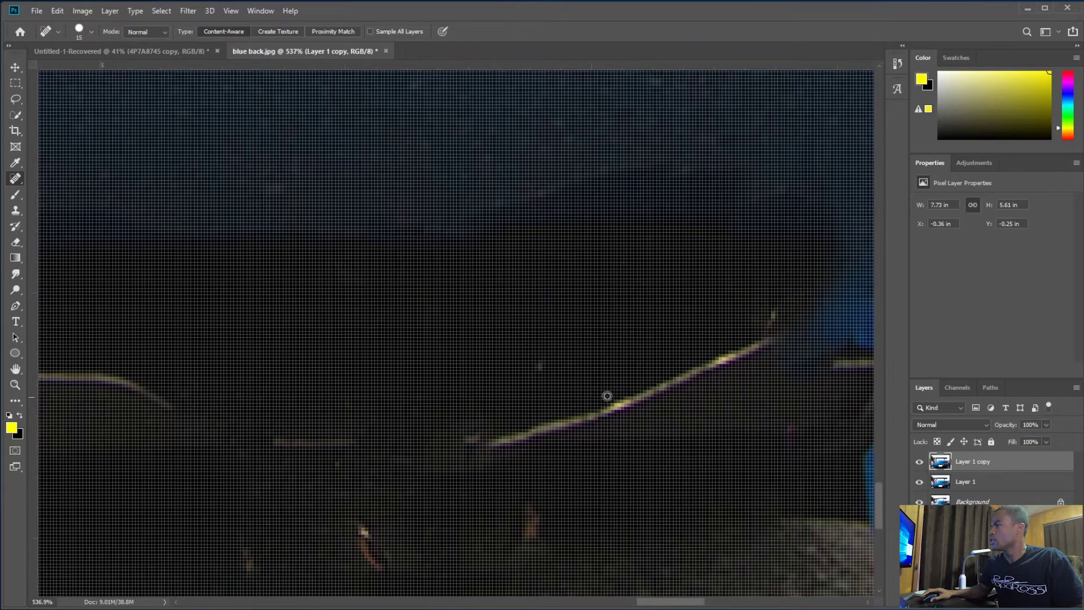
scroll(558, 382, down, 3)
scroll(550, 388, up, 6)
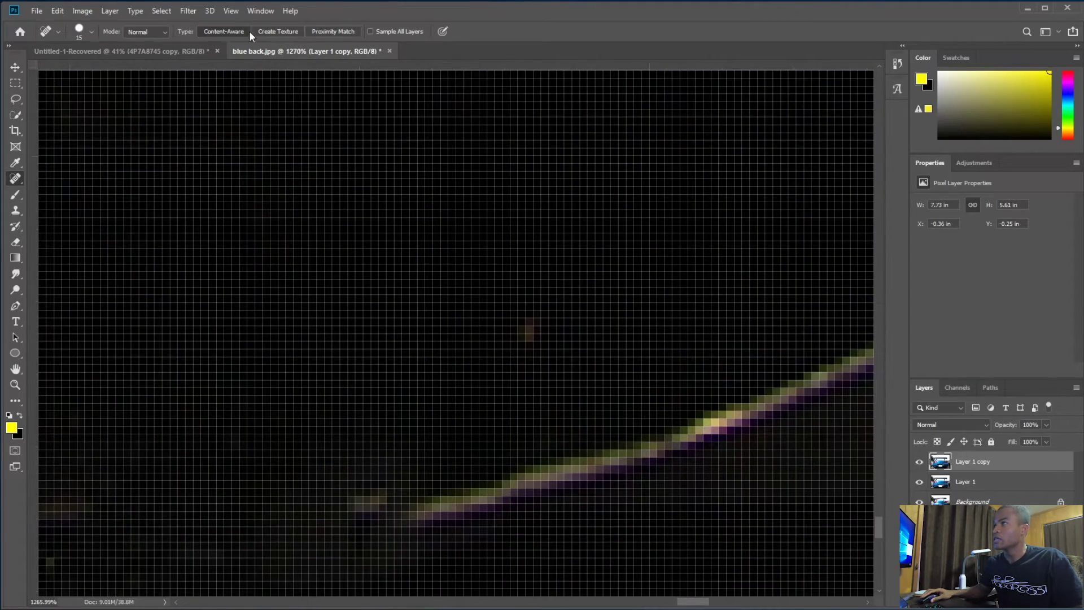
scroll(511, 402, down, 2)
scroll(441, 429, down, 4)
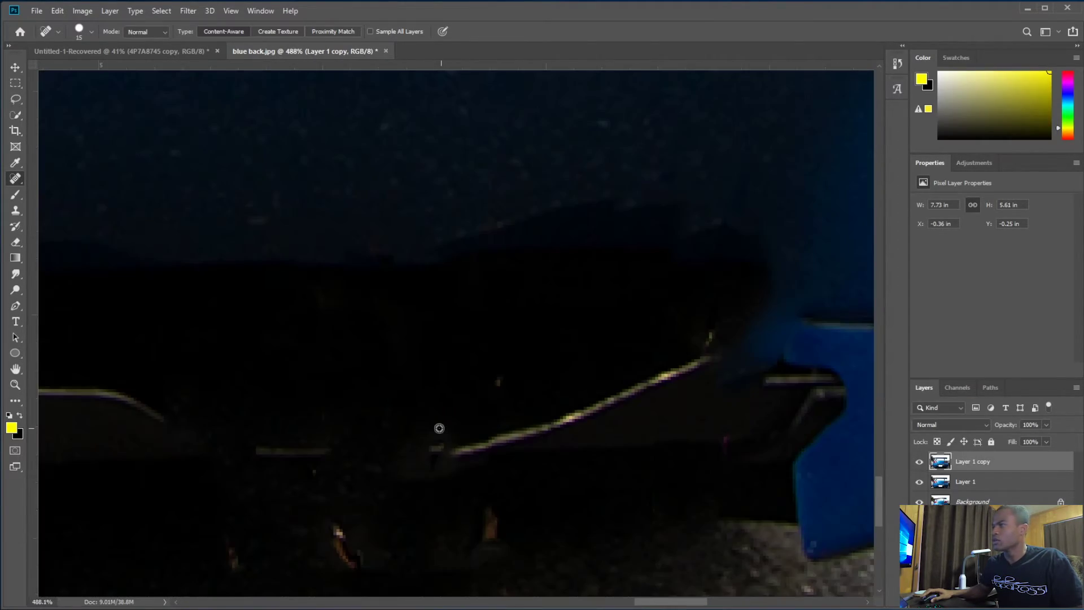
scroll(473, 398, up, 3)
scroll(474, 403, down, 2)
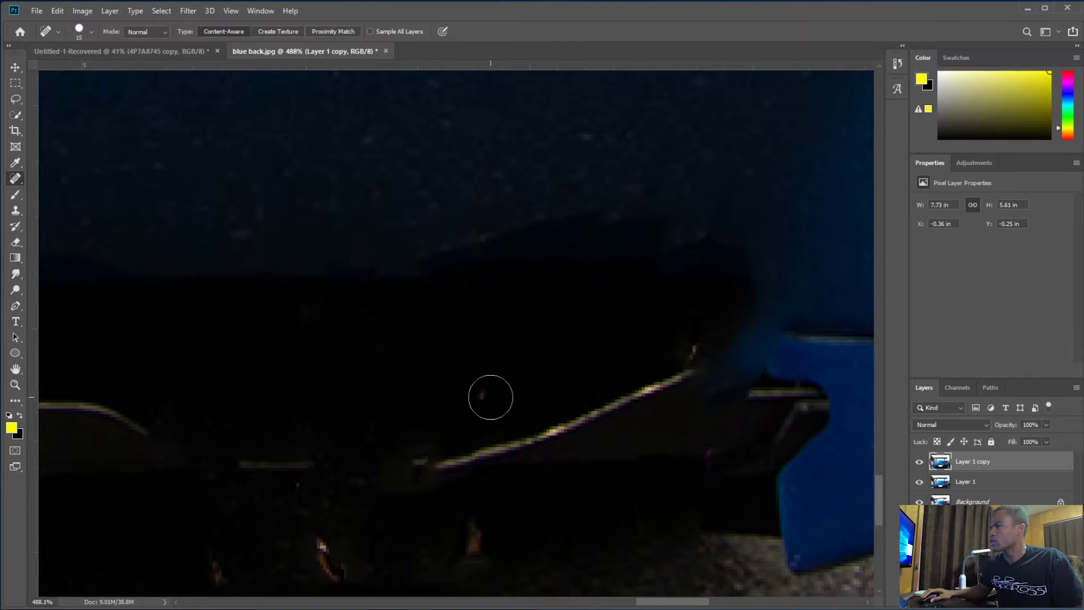
click(474, 539)
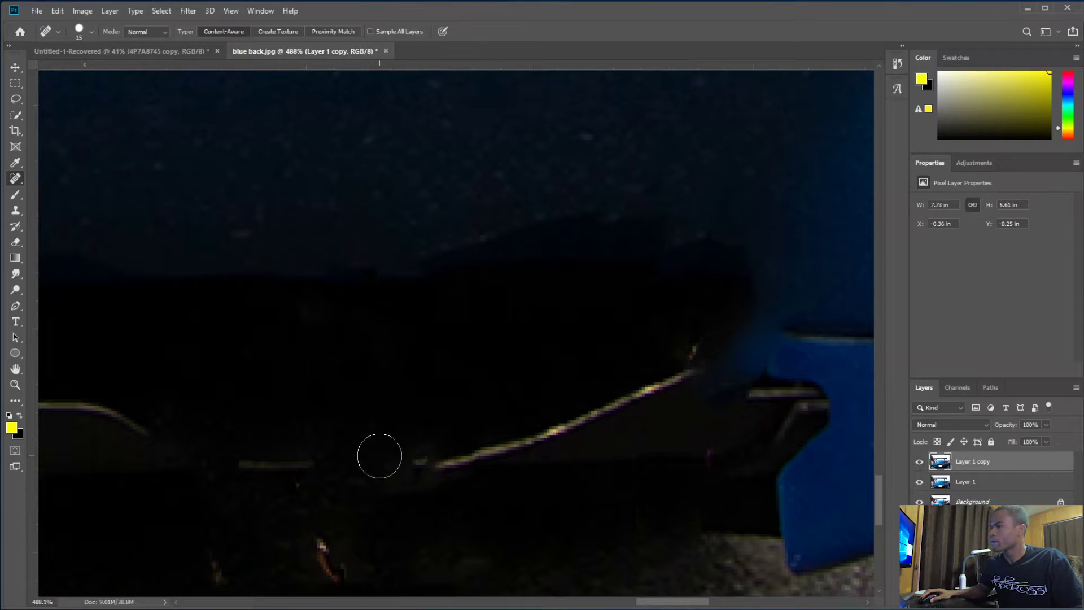
- Spot-heal along the faint line and the diagonal trim's lower end, extending the bright trim leftward
scroll(364, 525, down, 2)
scroll(359, 523, up, 4)
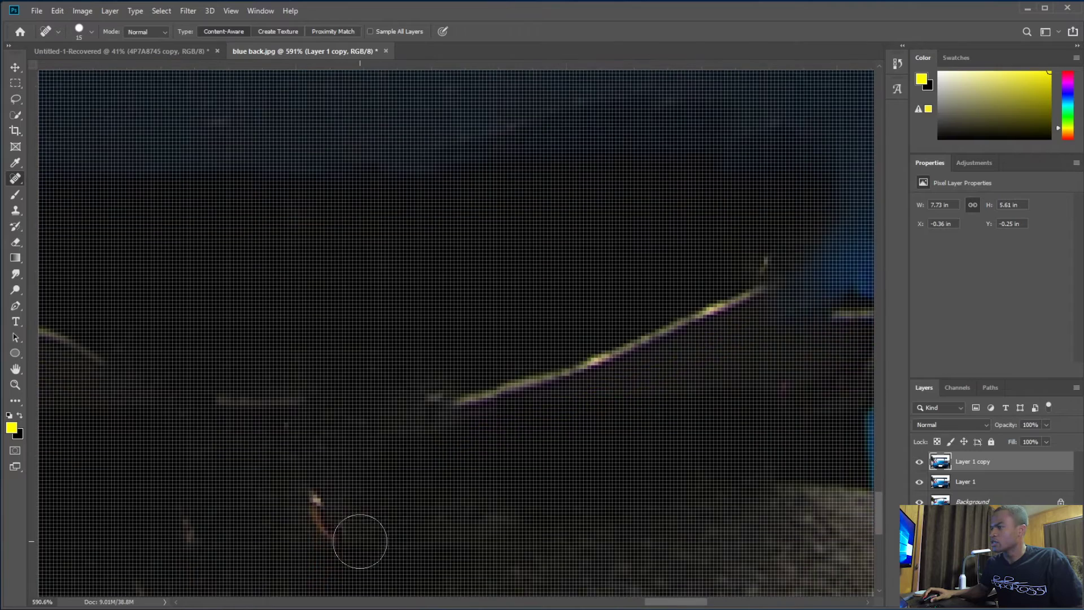
scroll(360, 516, down, 2)
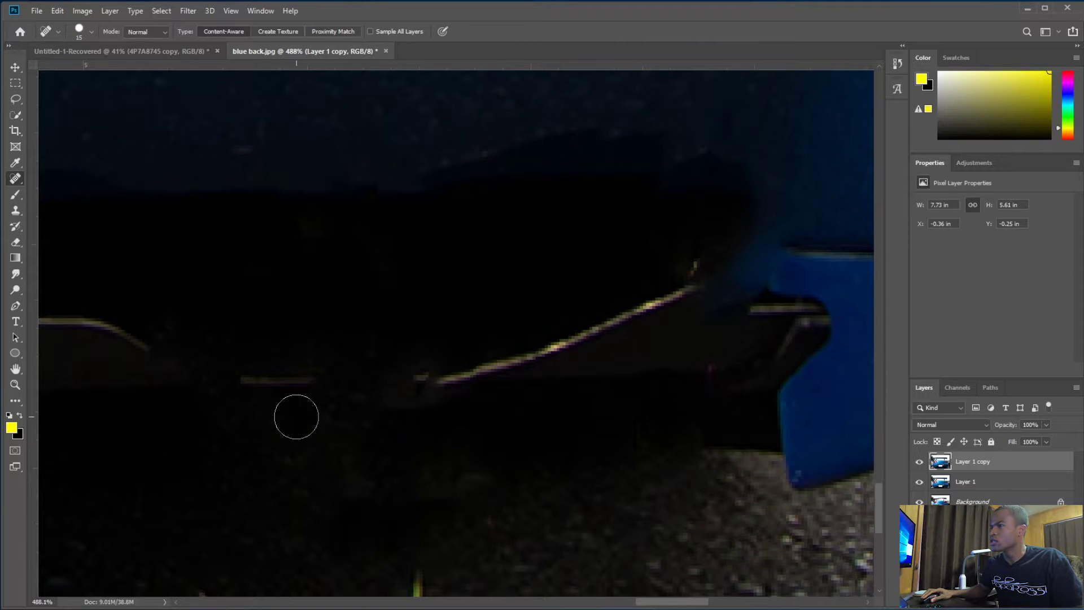
scroll(318, 508, down, 2)
scroll(317, 509, down, 2)
scroll(392, 460, down, 3)
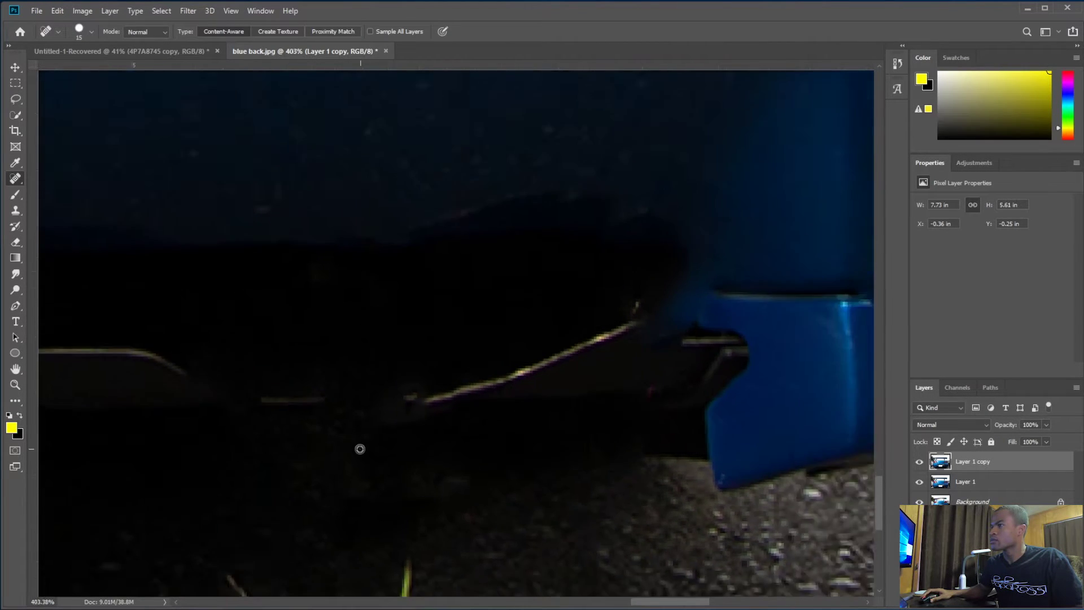
scroll(360, 449, up, 1)
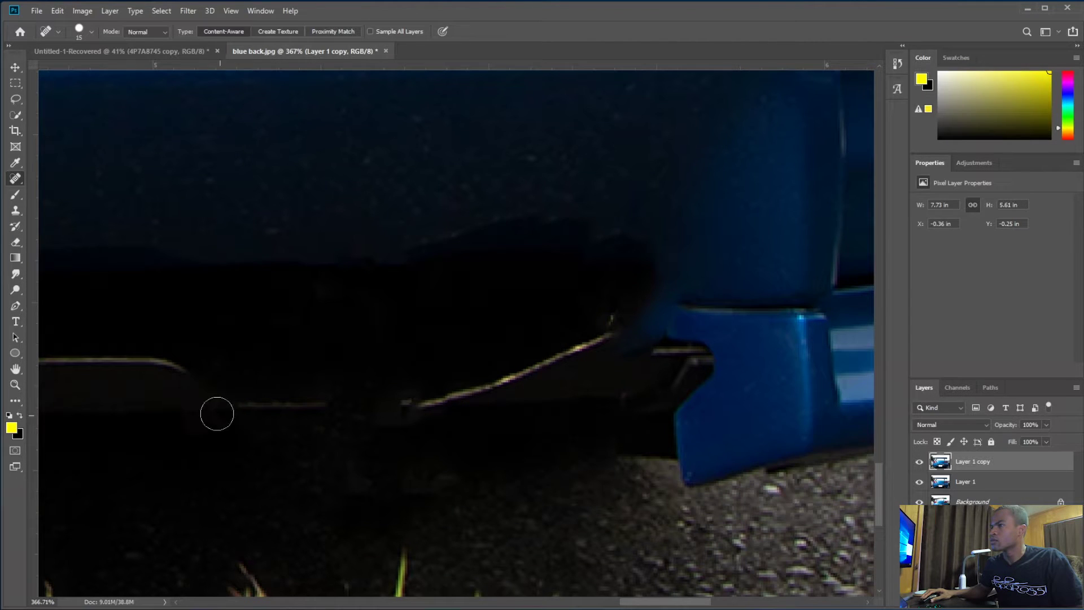
scroll(212, 501, down, 8)
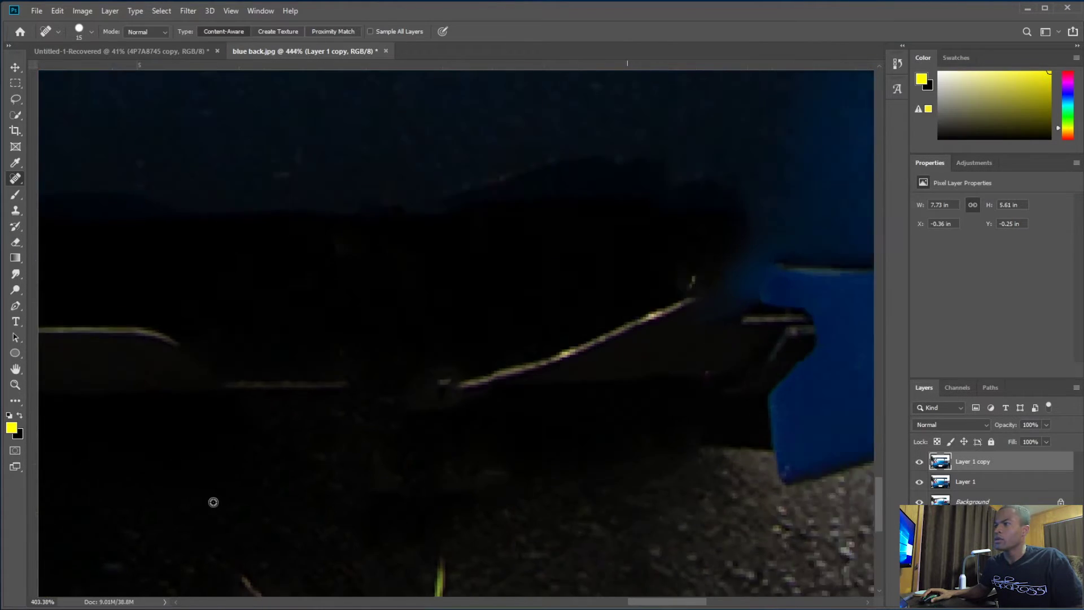
scroll(101, 467, up, 9)
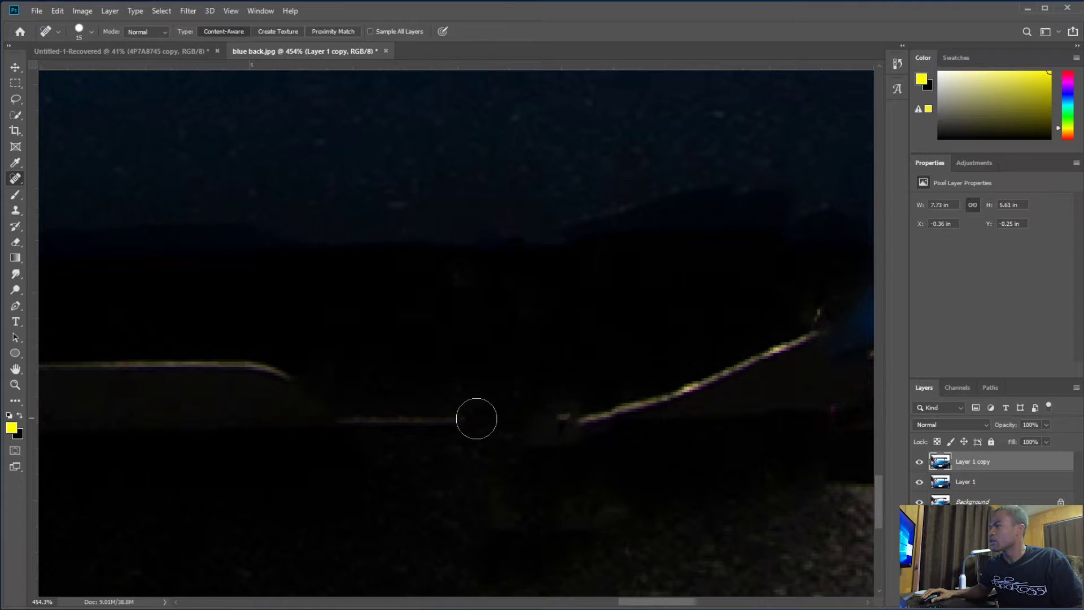
drag(467, 424, 566, 425)
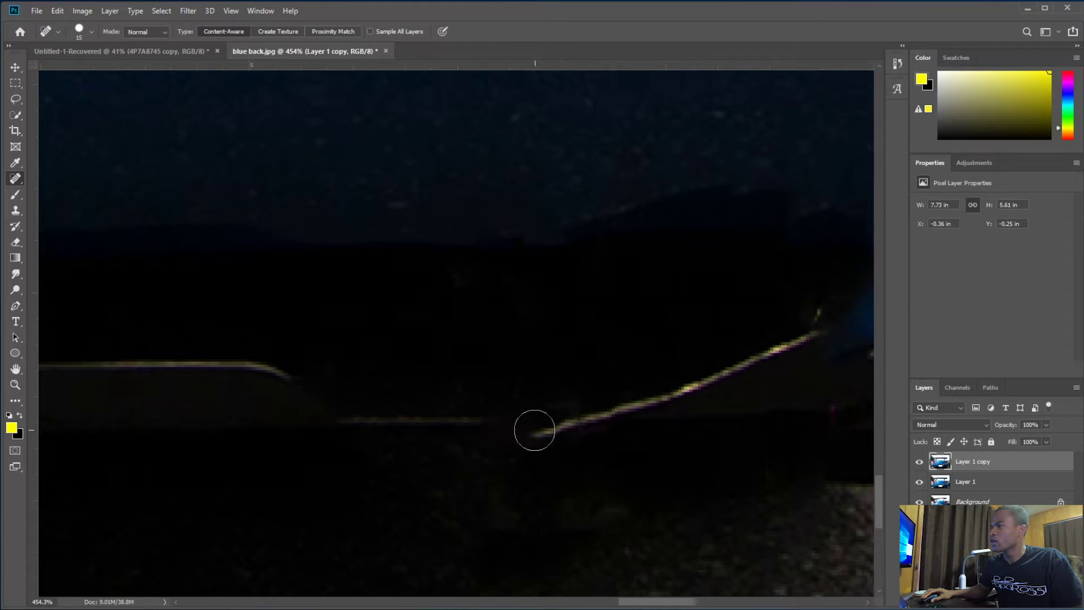
click(507, 443)
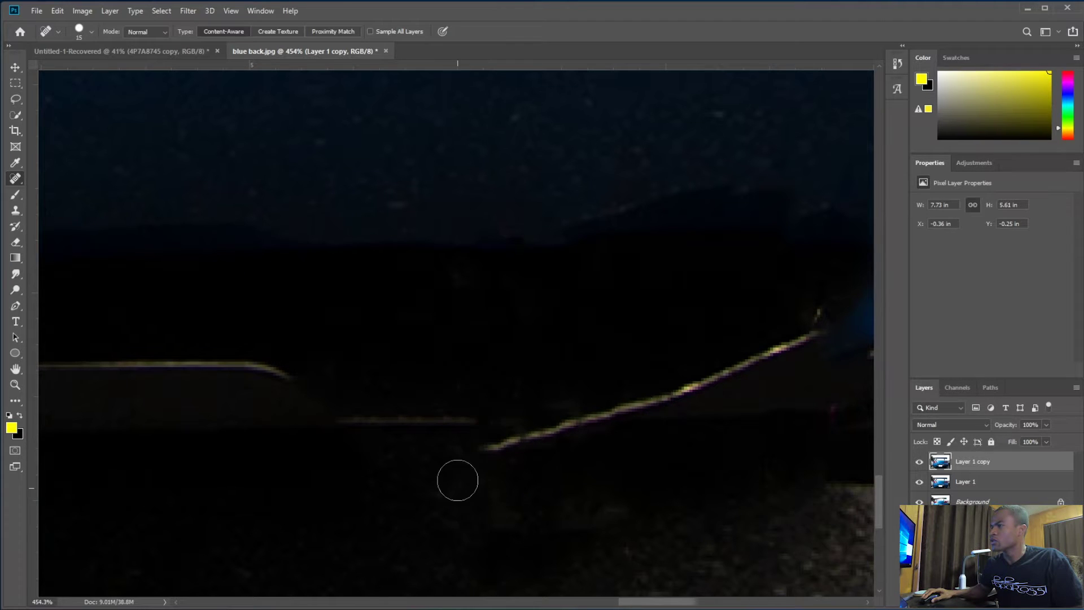
scroll(468, 496, down, 5)
scroll(468, 506, up, 6)
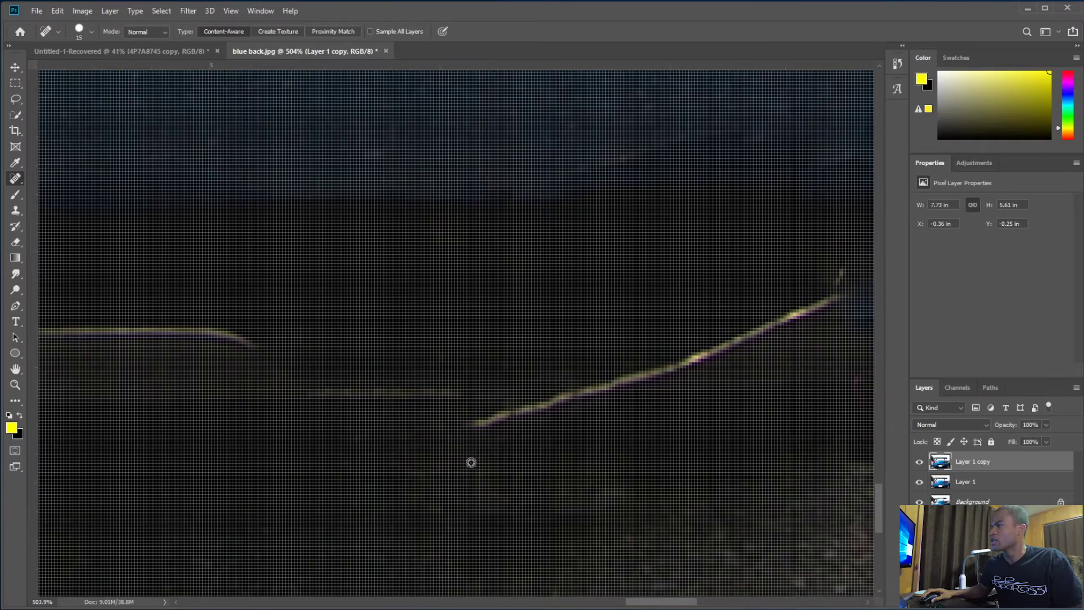
scroll(471, 425, down, 1)
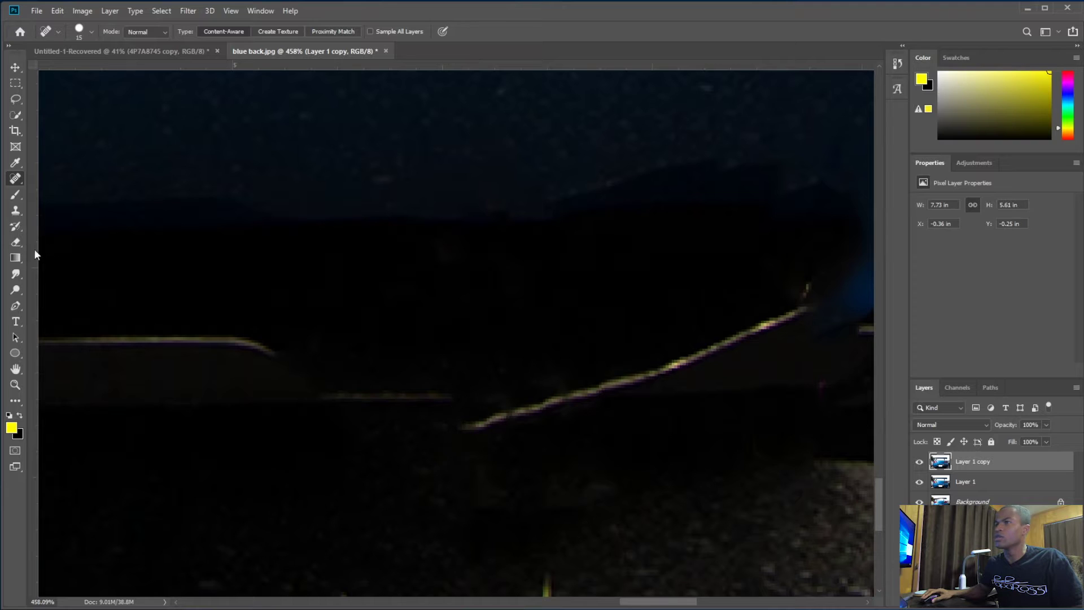
- Clone the faint horizontal trim line rightward with a 15 px Clone Stamp to meet the diagonal
click(17, 214)
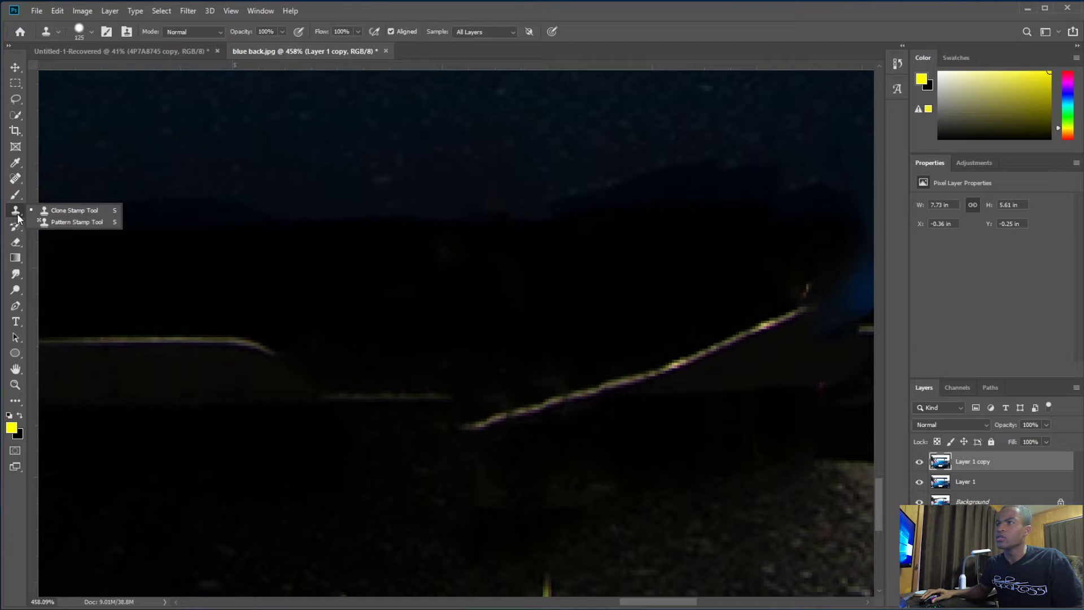
click(62, 213)
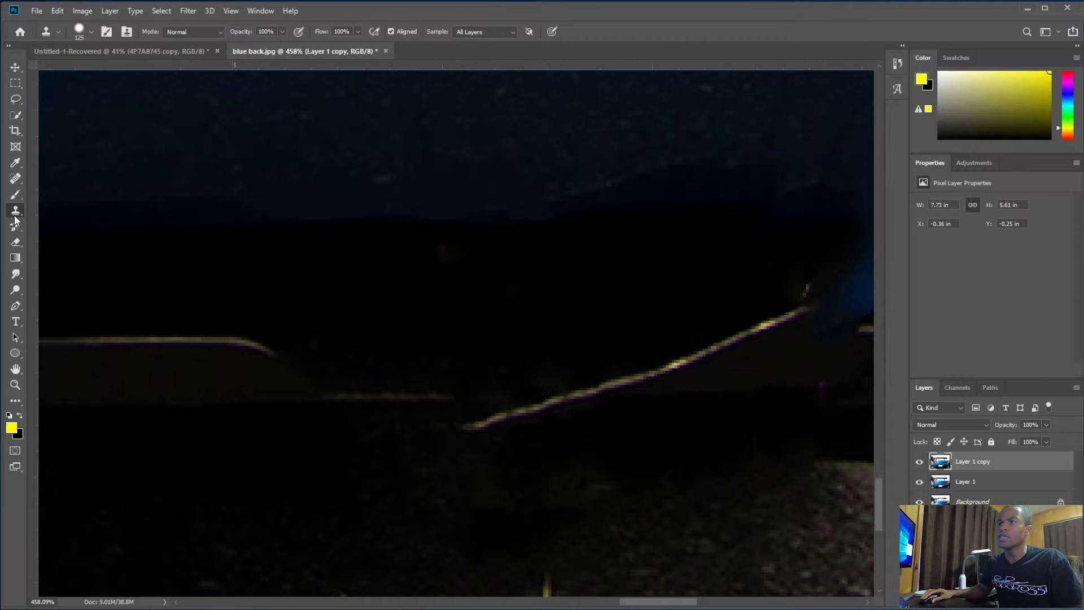
key([)
key(bracketleft)
key(bracketleft)
key(bracketleft)
key(bracketleft)
key(bracketleft)
key(bracketleft)
key(bracketleft)
key(bracketleft)
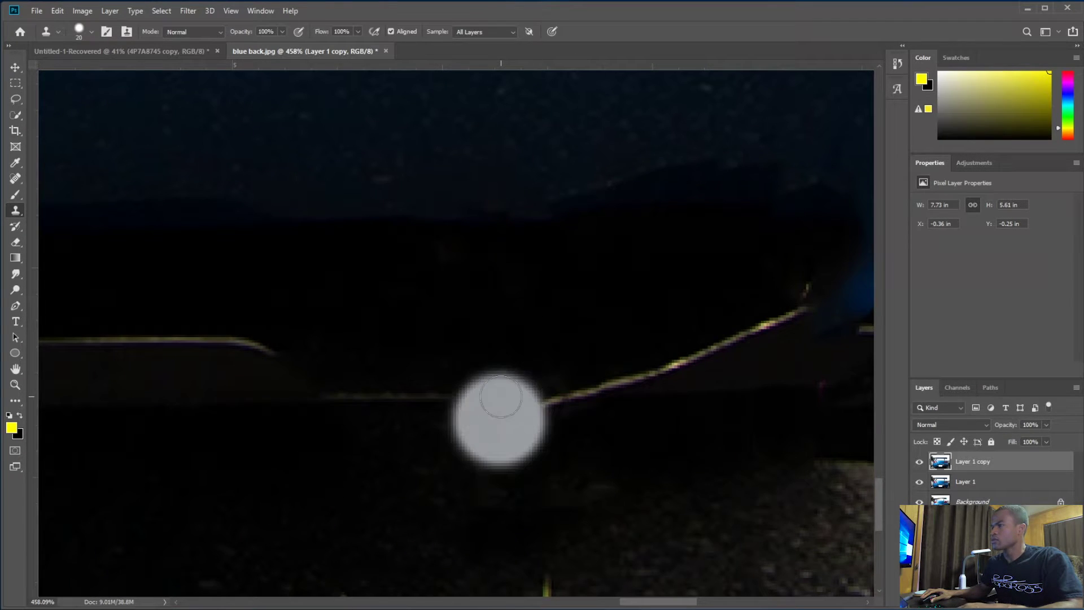
key(bracketleft)
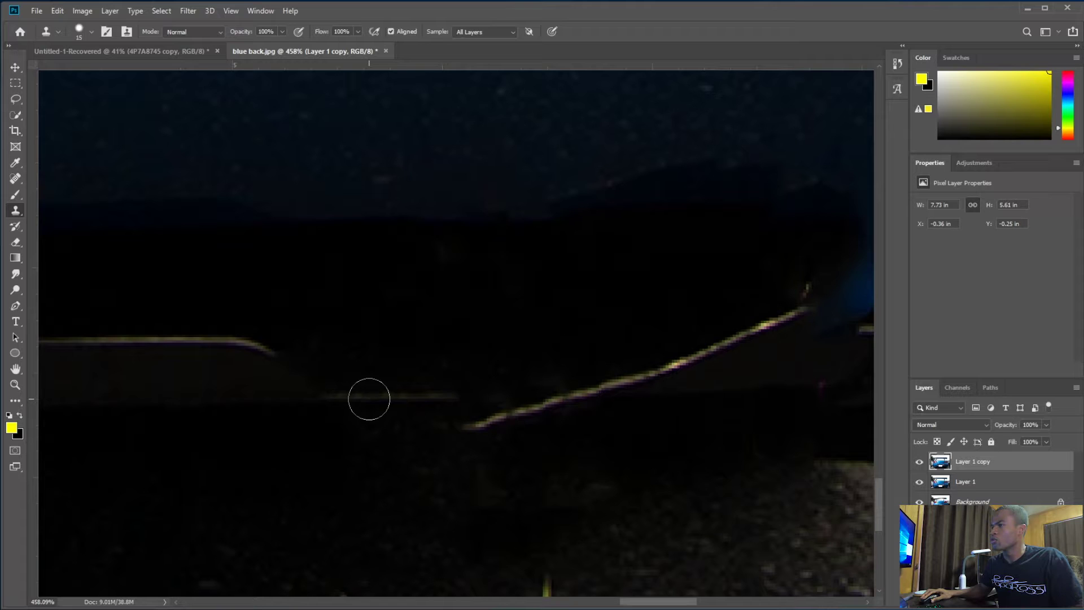
drag(452, 400, 547, 404)
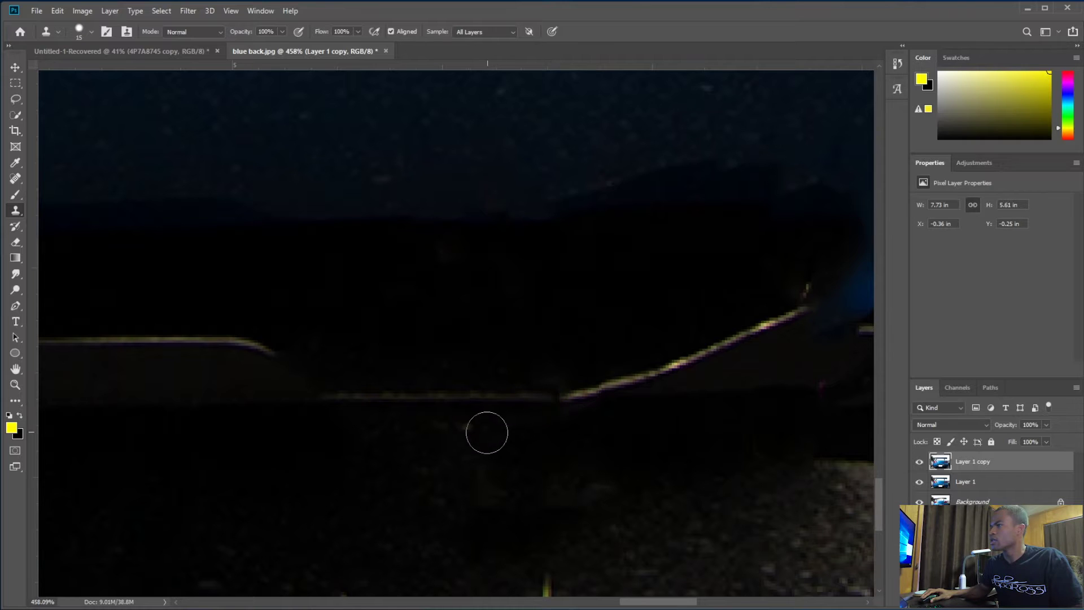
- Switch back to the Spot Healing Brush
click(16, 179)
right_click(15, 179)
click(62, 177)
- Spot-heal the small bright speck, then fit the whole car photo in view
click(480, 425)
scroll(542, 425, down, 2)
key(ctrl+0)
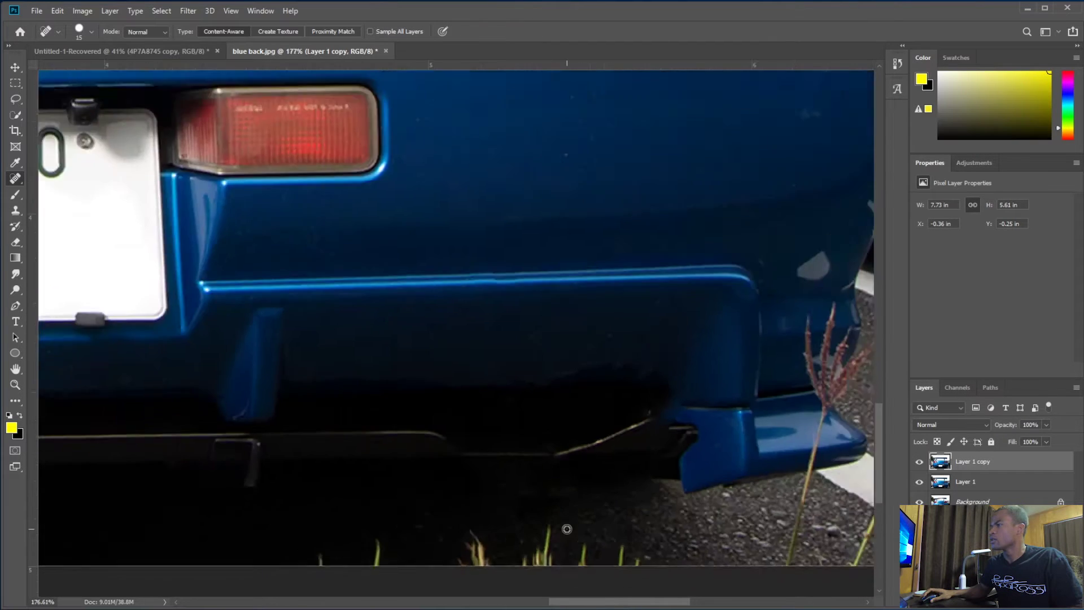
scroll(636, 593, up, 2)
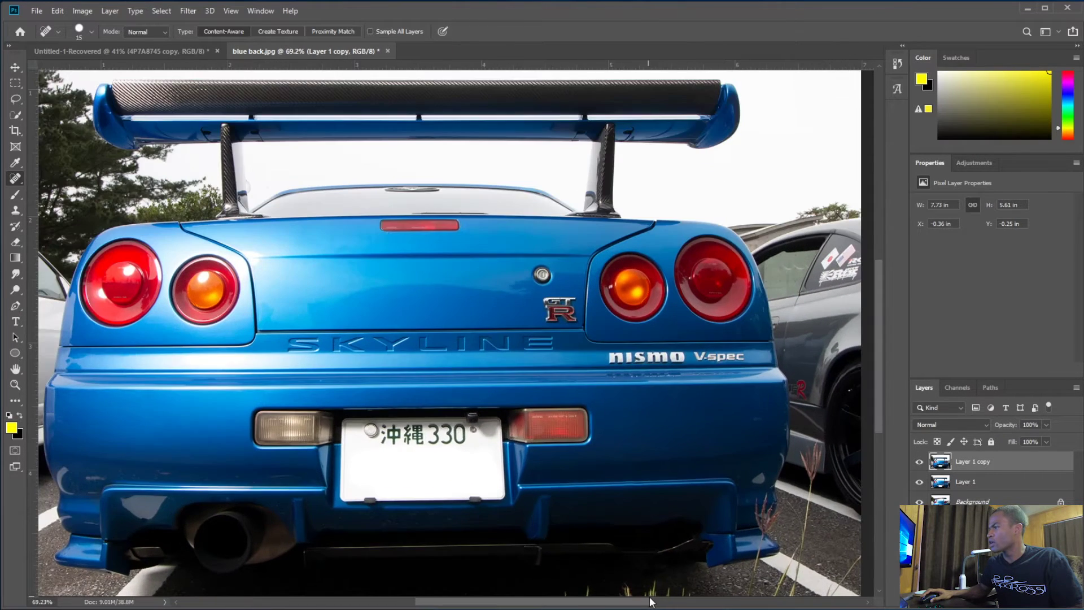
scroll(768, 579, down, 2)
scroll(714, 573, up, 6)
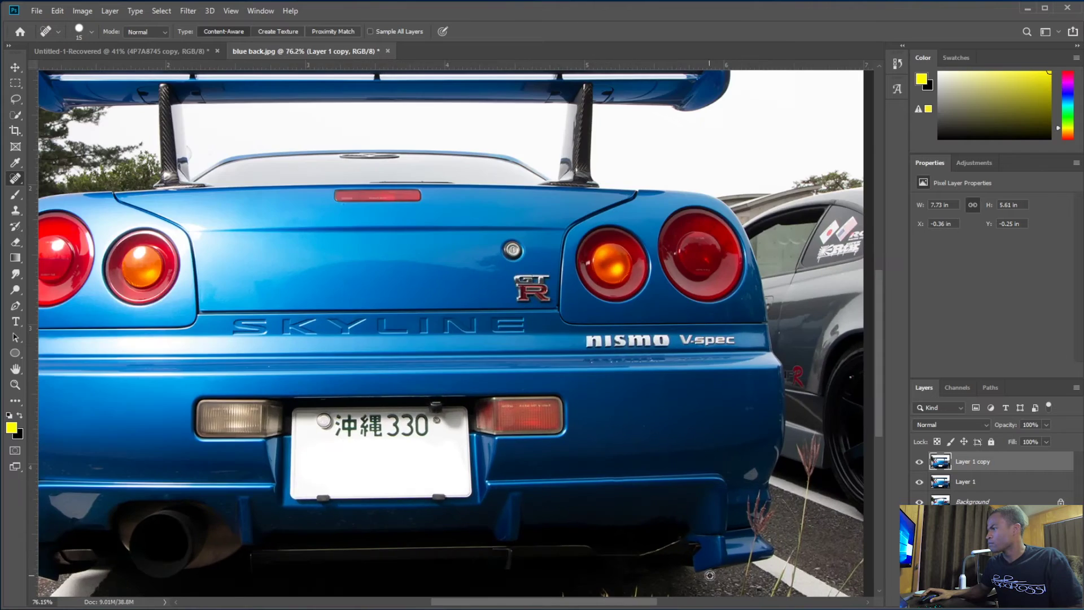
scroll(509, 546, up, 1)
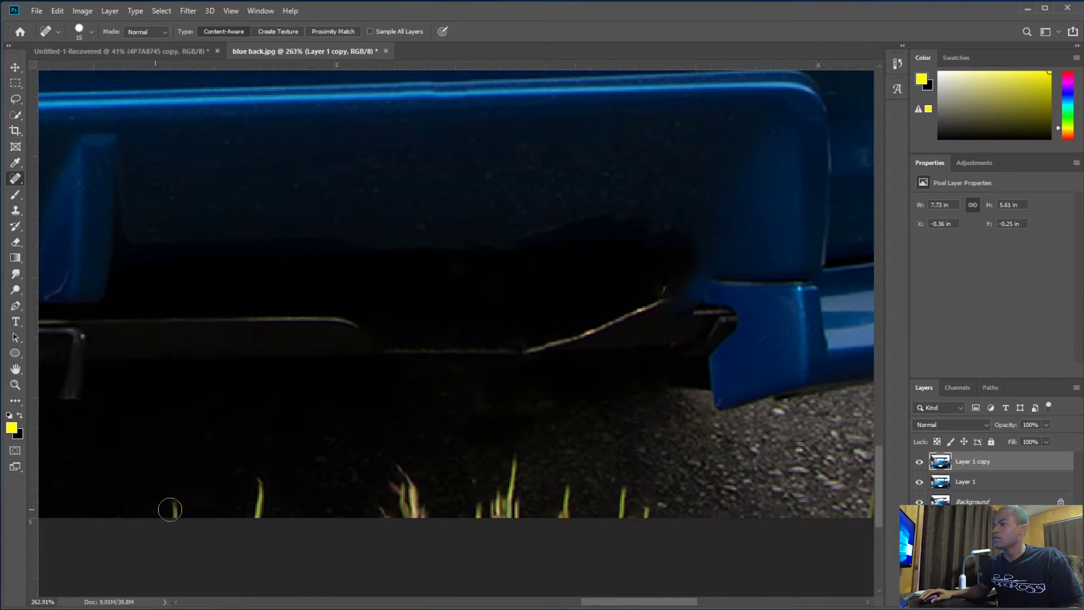
- Switch to the Healing Brush in Replace mode, undo a trial stroke, and shrink the brush to 35
right_click(15, 180)
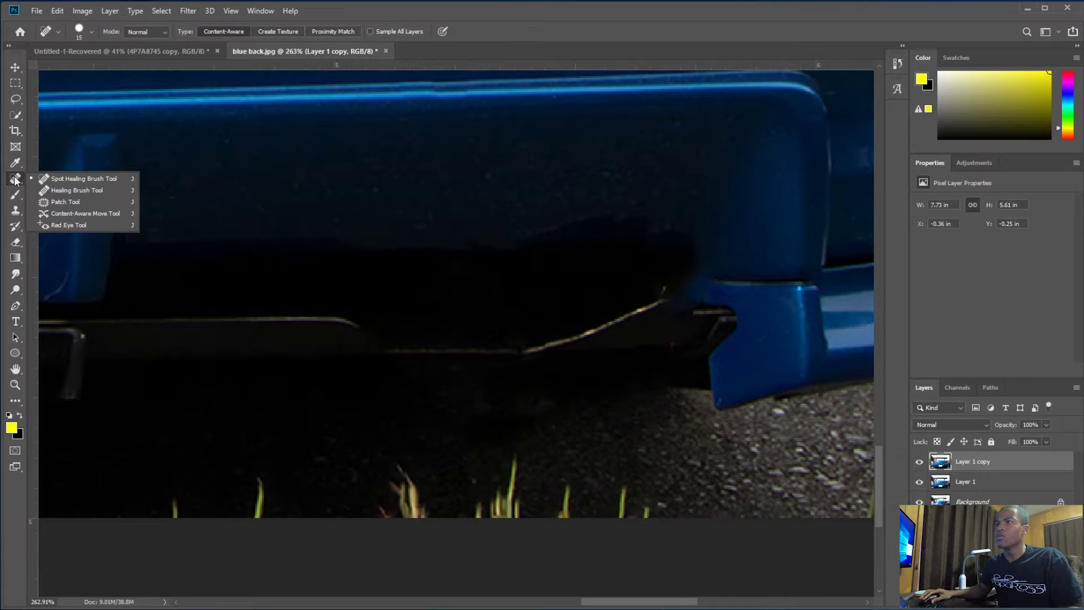
click(73, 191)
click(177, 33)
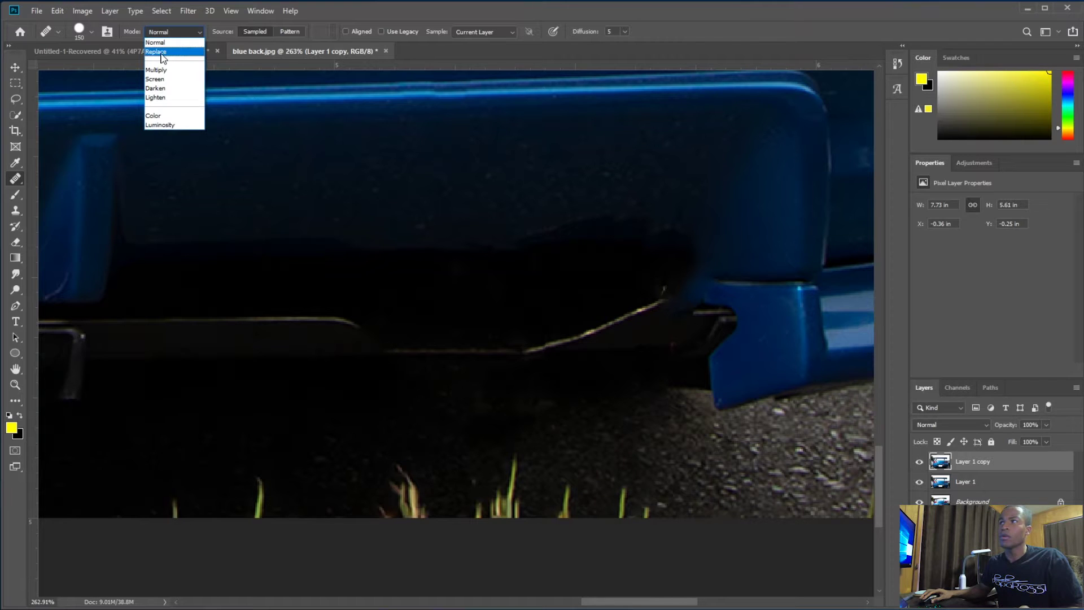
click(161, 55)
mouse_move(316, 384)
mouse_down()
mouse_move(335, 427)
mouse_move(327, 399)
mouse_move(295, 418)
mouse_move(342, 453)
mouse_move(266, 557)
mouse_move(288, 508)
mouse_move(300, 400)
mouse_up()
key(bracketleft)
key(bracketleft)
key(bracketleft)
key(bracketleft)
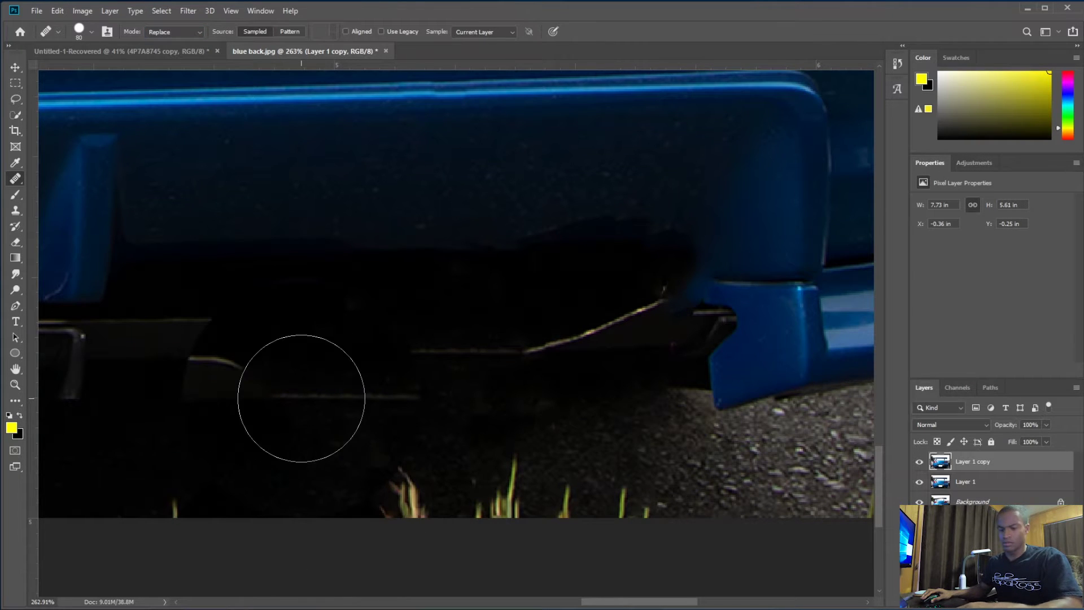
key(ctrl+z)
key(bracketleft)
key(bracketleft)
key(bracketleft)
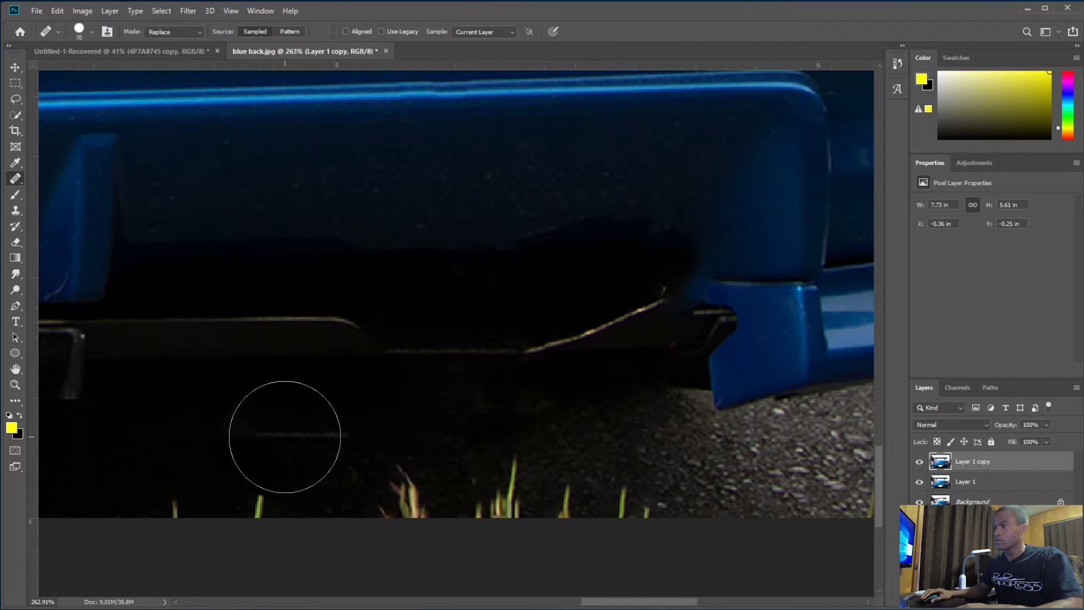
key(bracketleft)
key(bracketleft)
key(bracketleft)
- With a 25 px brush, sample clean dark ground, heal the bottom grass blade, then set Mode to Normal
scroll(127, 495, down, 4)
scroll(141, 493, up, 3)
scroll(154, 490, up, 2)
scroll(152, 489, down, 1)
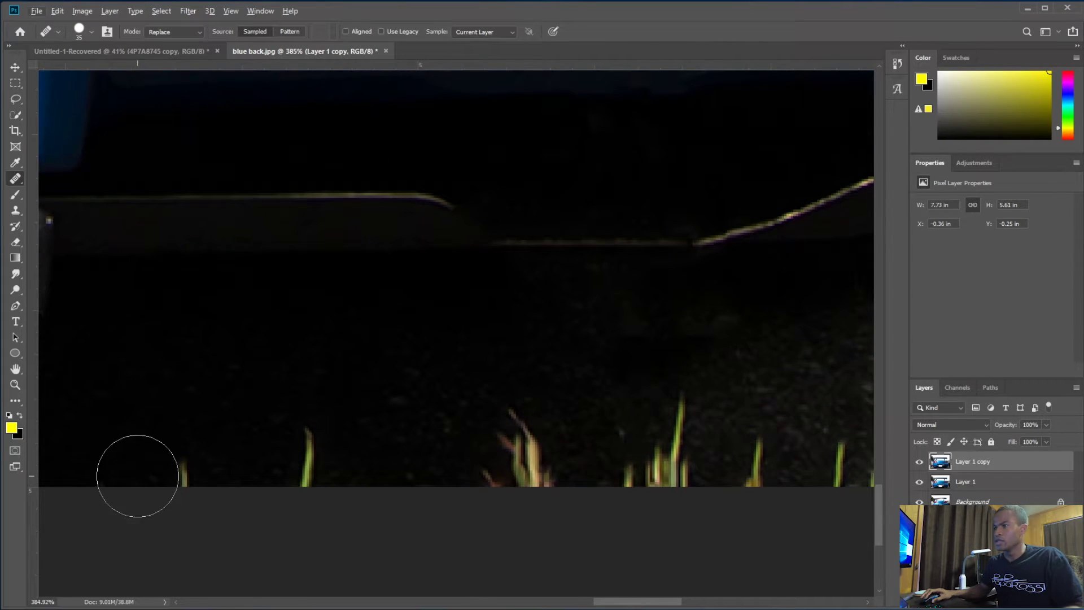
drag(154, 458, 316, 431)
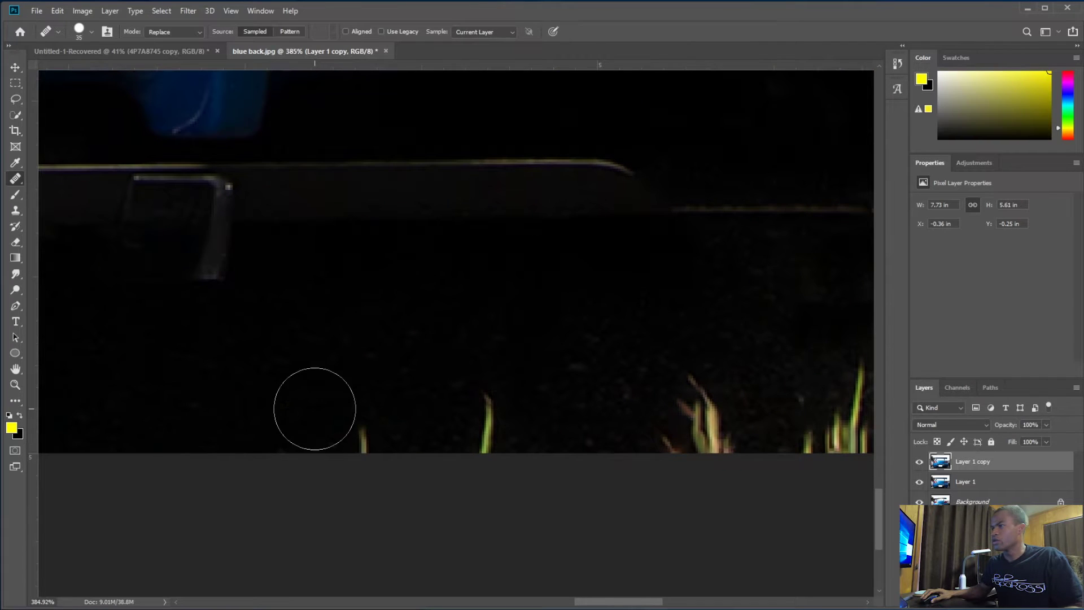
key(bracketleft)
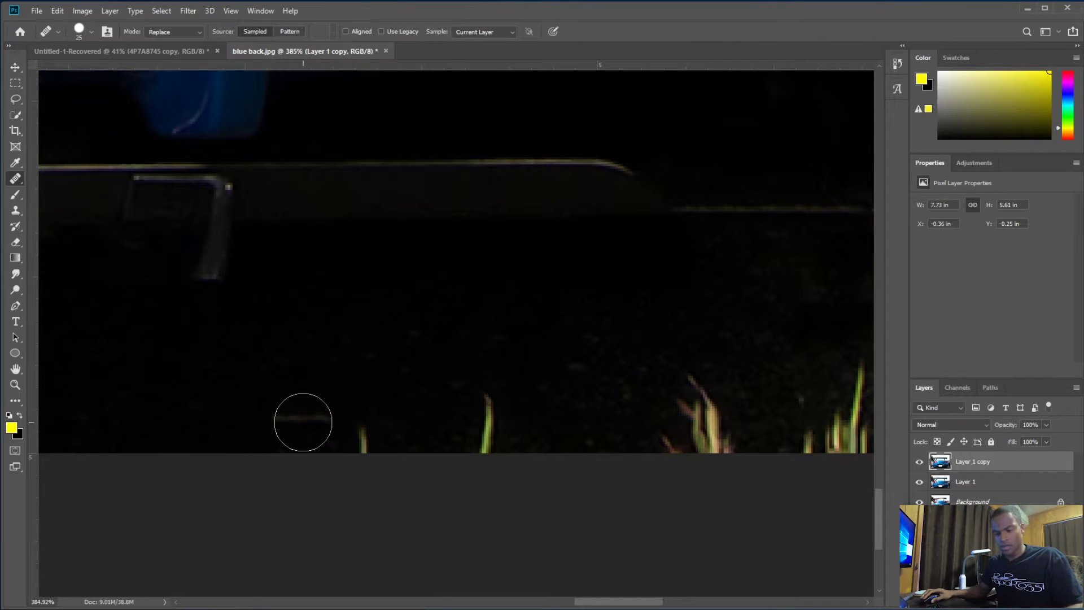
alt+click(304, 417)
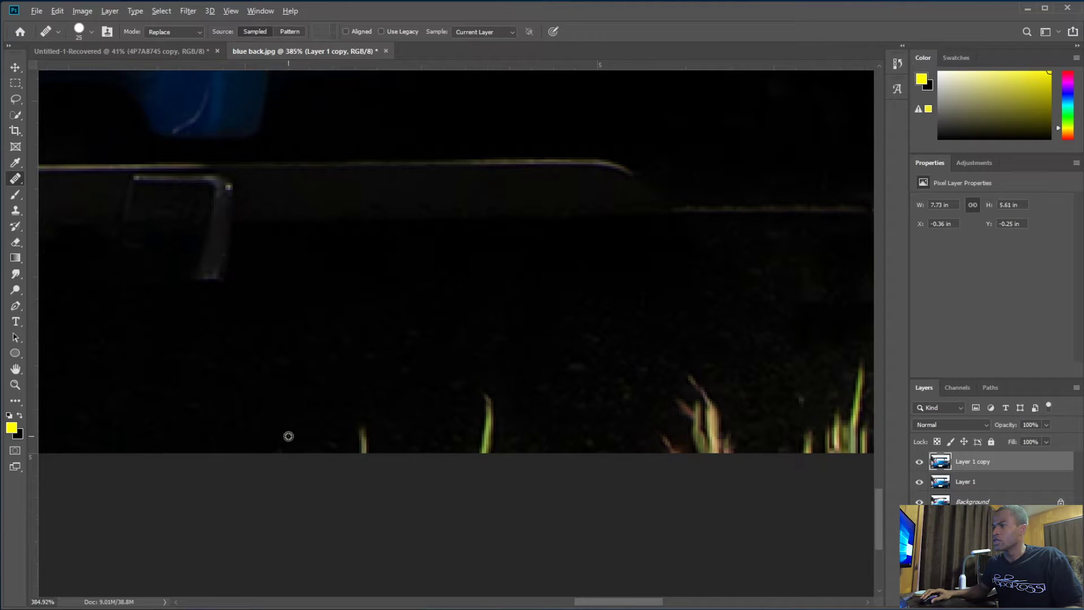
click(365, 437)
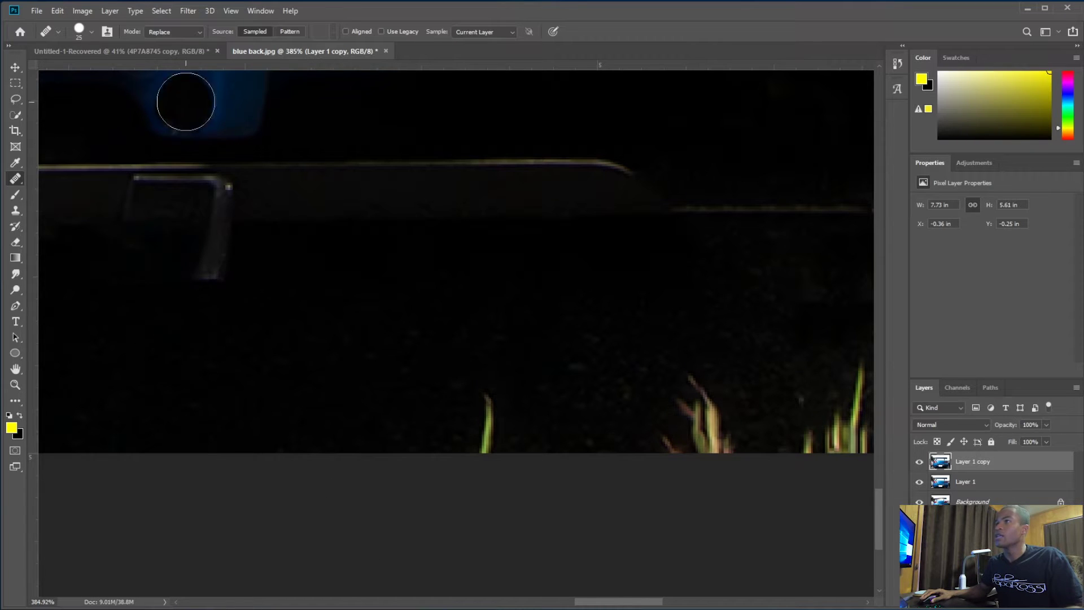
click(172, 32)
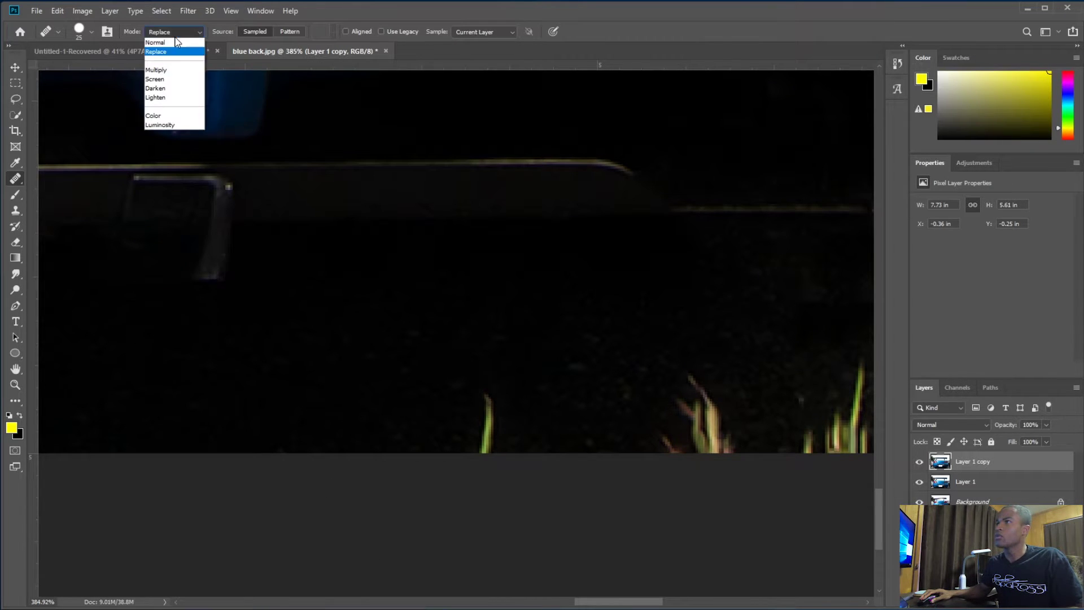
click(171, 44)
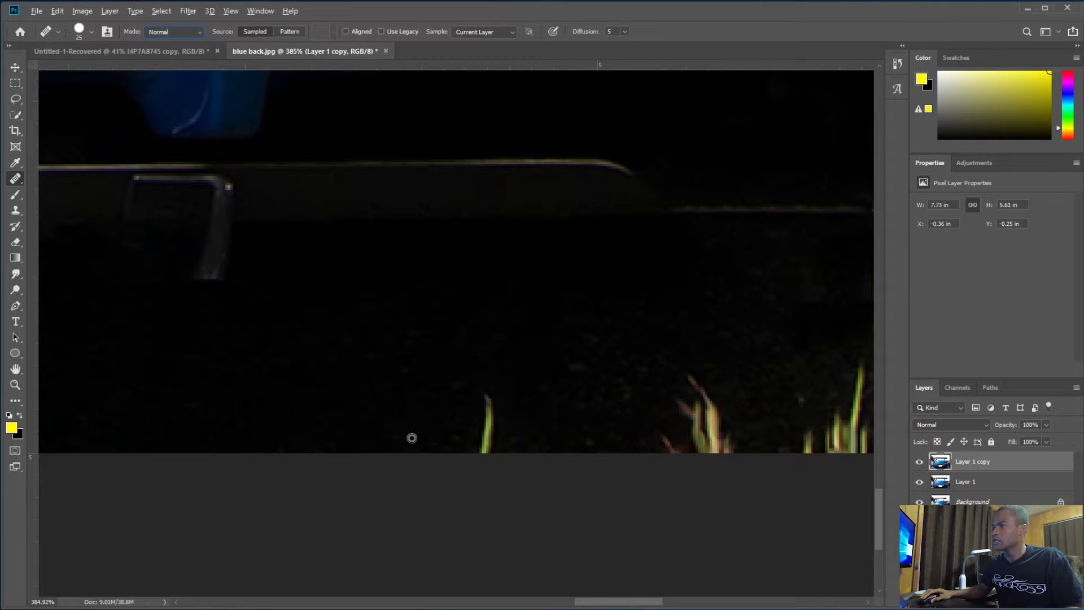
- Heal out the grass blade near the bottom below the bumper
alt+click(415, 419)
drag(487, 404, 481, 451)
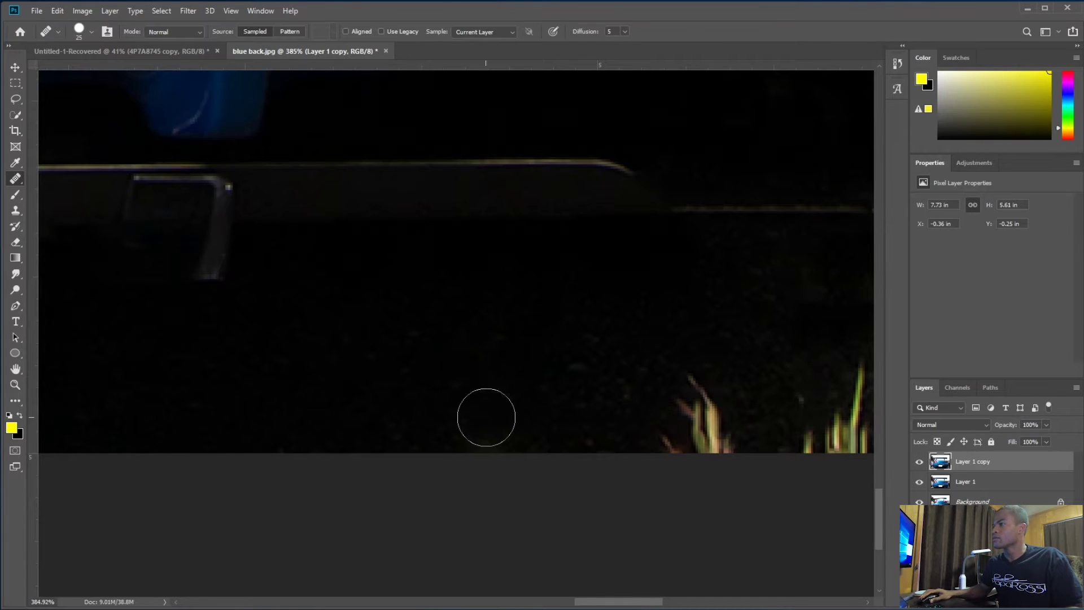
scroll(486, 417, down, 2)
drag(583, 397, 336, 416)
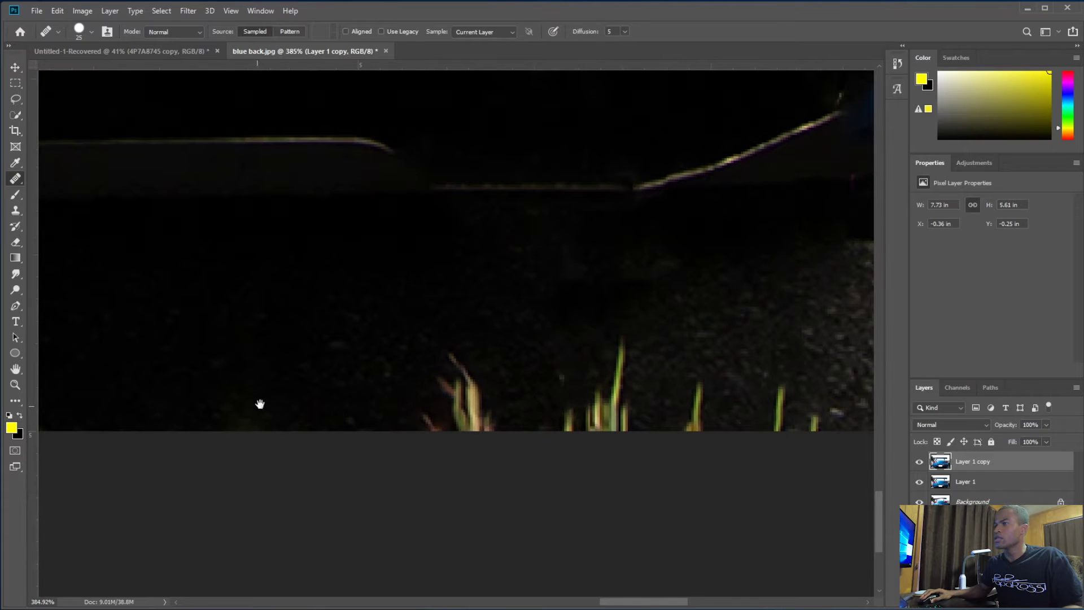
drag(249, 411, 446, 457)
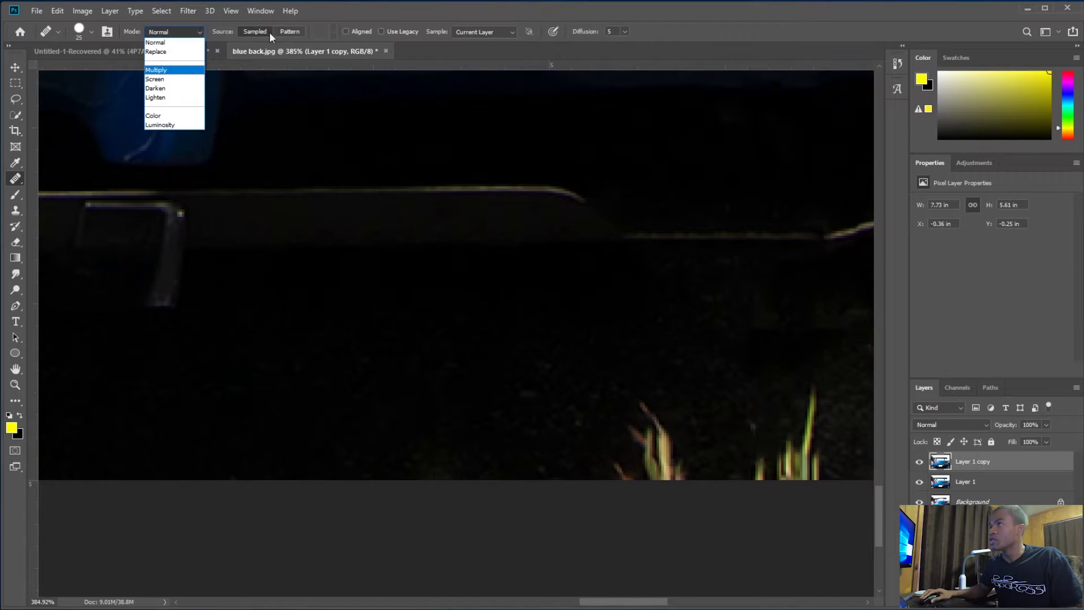
- Paint out the leftmost grass blades at the bottom in Normal mode
click(156, 52)
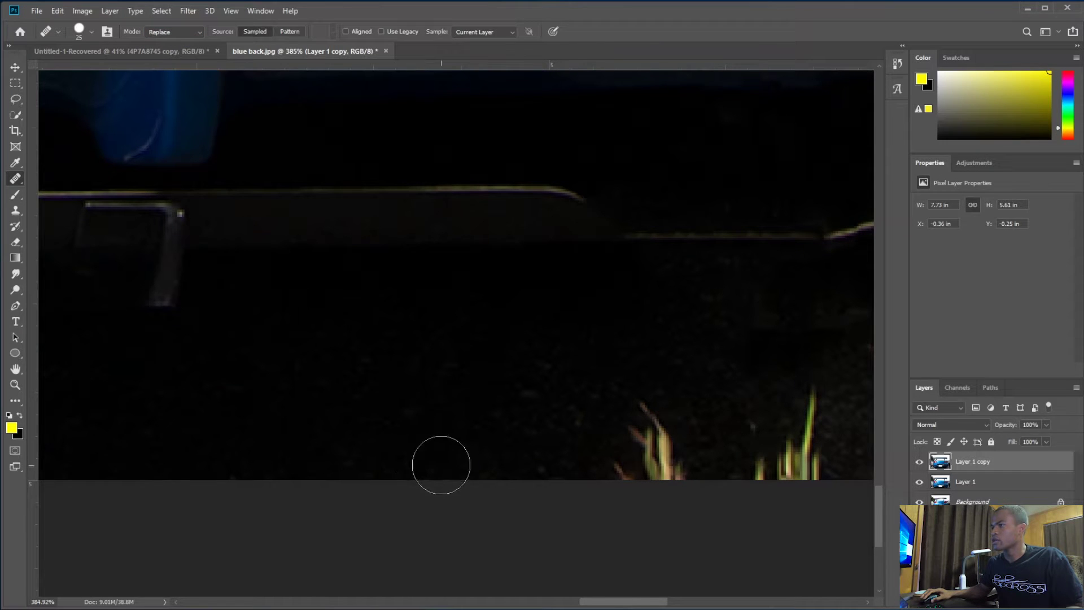
drag(576, 455, 310, 424)
scroll(339, 363, up, 1)
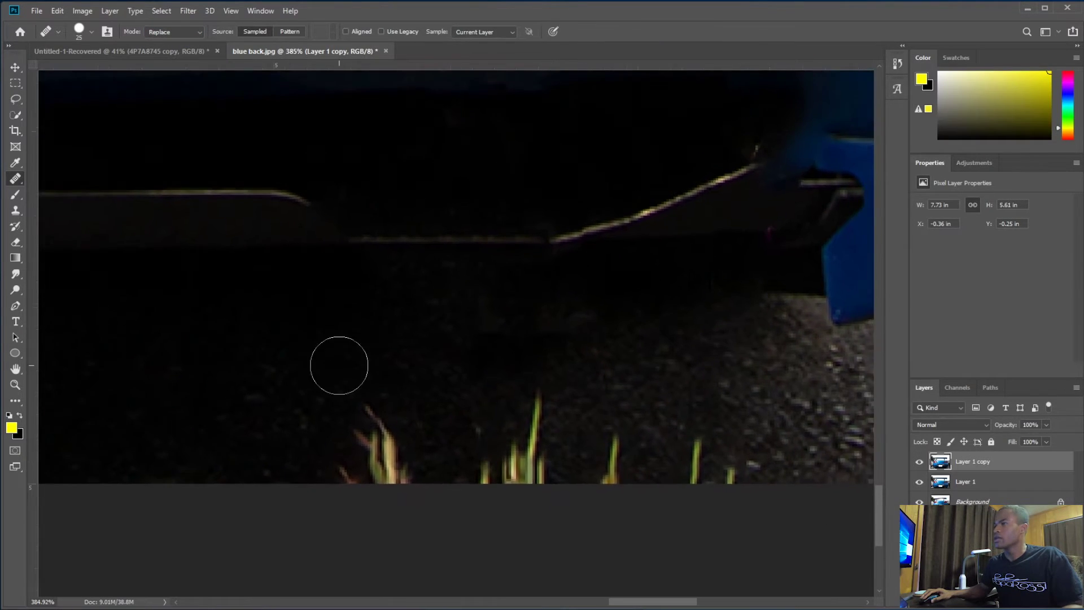
click(178, 29)
click(158, 41)
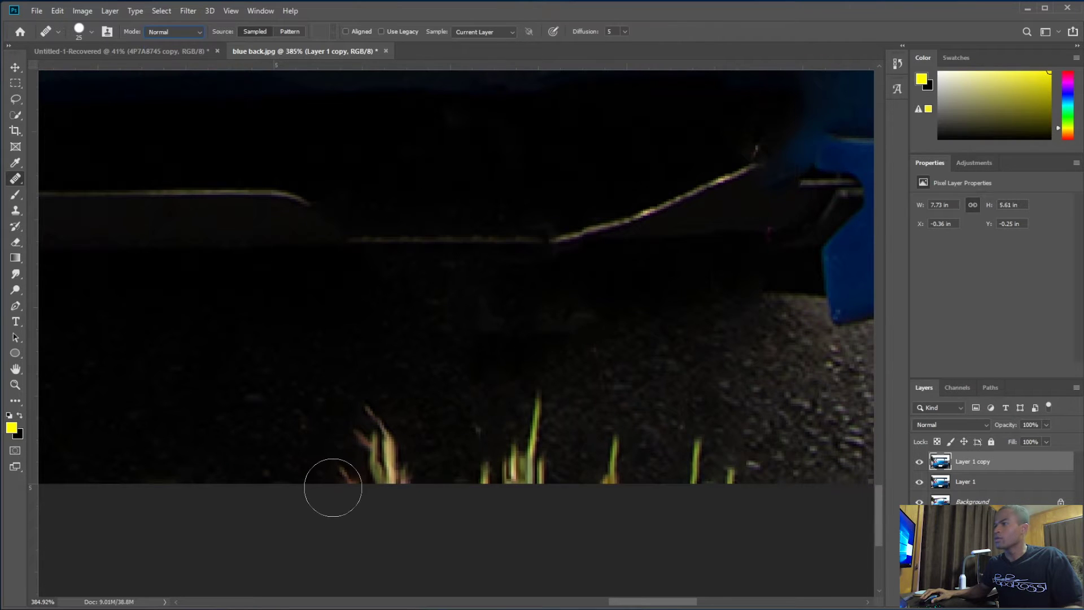
mouse_move(364, 422)
mouse_down()
mouse_move(390, 459)
mouse_move(356, 460)
mouse_move(389, 464)
mouse_move(377, 495)
mouse_move(426, 489)
mouse_up()
- In Replace mode, heal the orange glow and remaining grass blades from clean asphalt
click(171, 31)
click(169, 54)
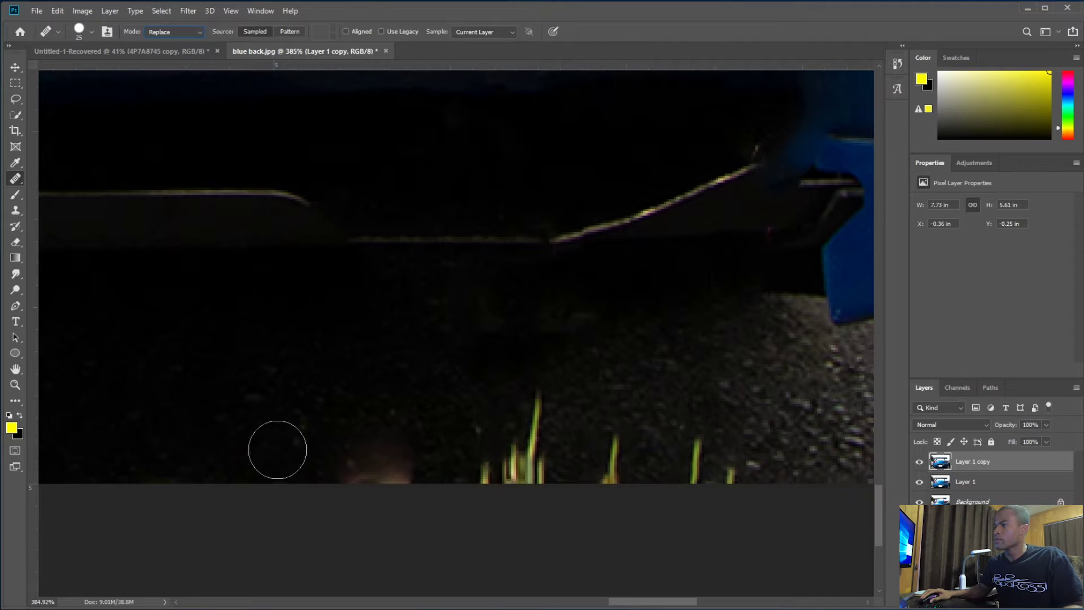
mouse_move(284, 442)
mouse_down()
mouse_move(395, 467)
mouse_move(395, 453)
mouse_up()
scroll(419, 405, right, 5)
scroll(418, 404, down, 1)
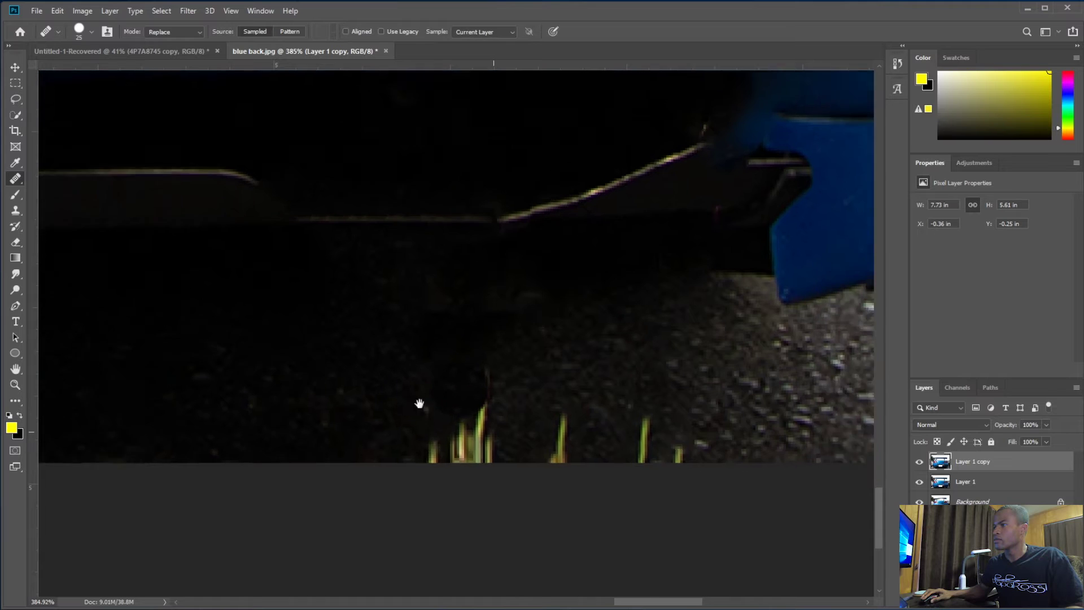
alt+click(284, 397)
mouse_move(395, 370)
mouse_down()
mouse_move(390, 419)
mouse_move(356, 428)
mouse_move(349, 415)
mouse_move(346, 442)
mouse_move(305, 410)
mouse_move(330, 432)
mouse_move(406, 450)
mouse_move(361, 403)
mouse_move(432, 412)
mouse_move(455, 391)
mouse_move(472, 411)
mouse_move(472, 441)
mouse_up()
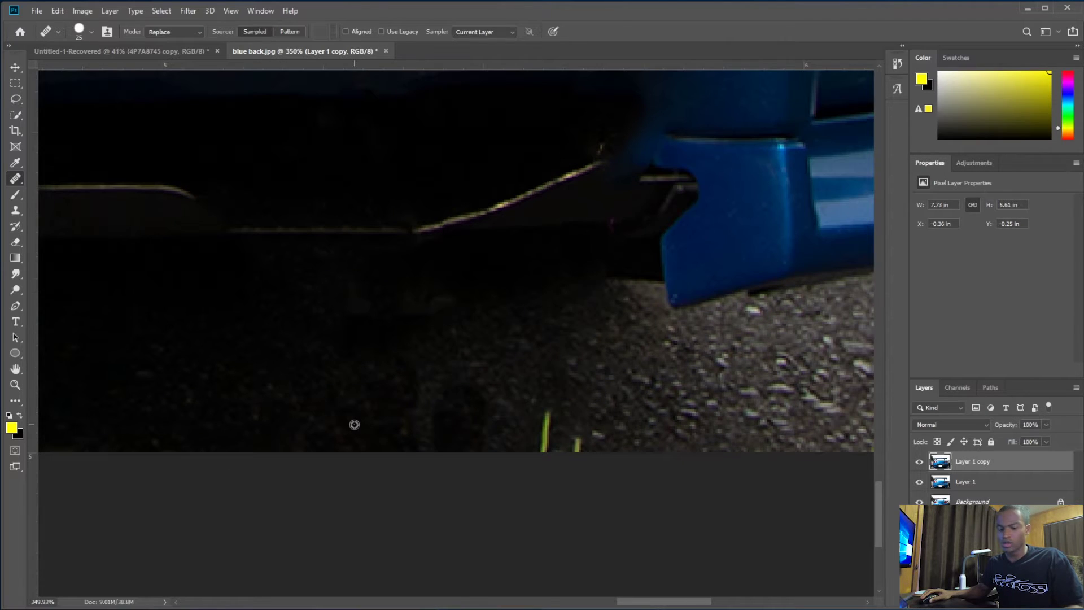
- Heal out the left grass blade in the bottom shadow
scroll(344, 426, up, 1)
scroll(303, 427, up, 1)
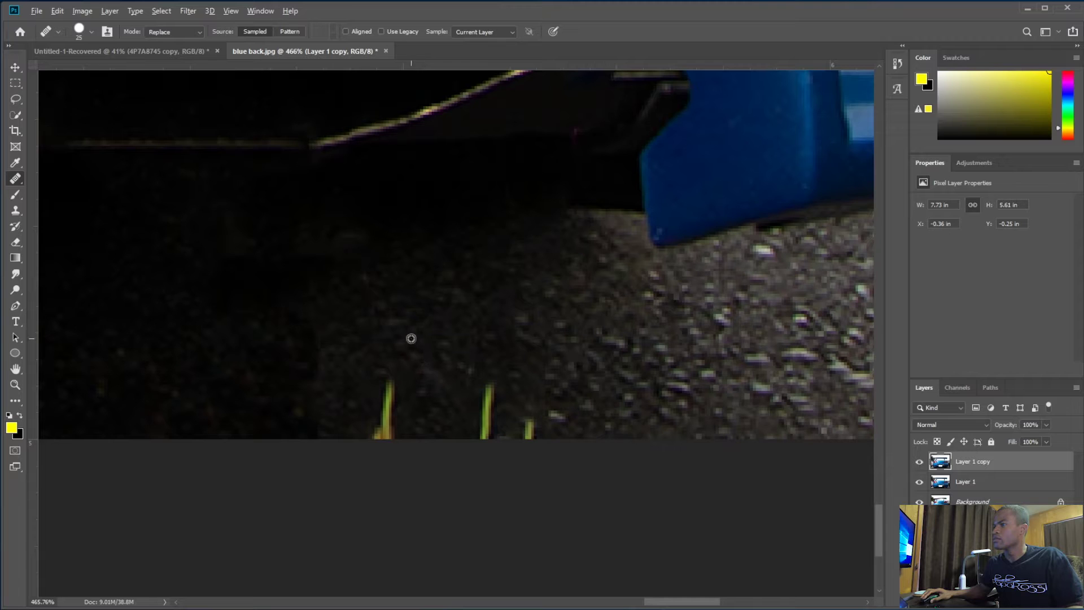
alt+click(395, 314)
drag(387, 368, 376, 463)
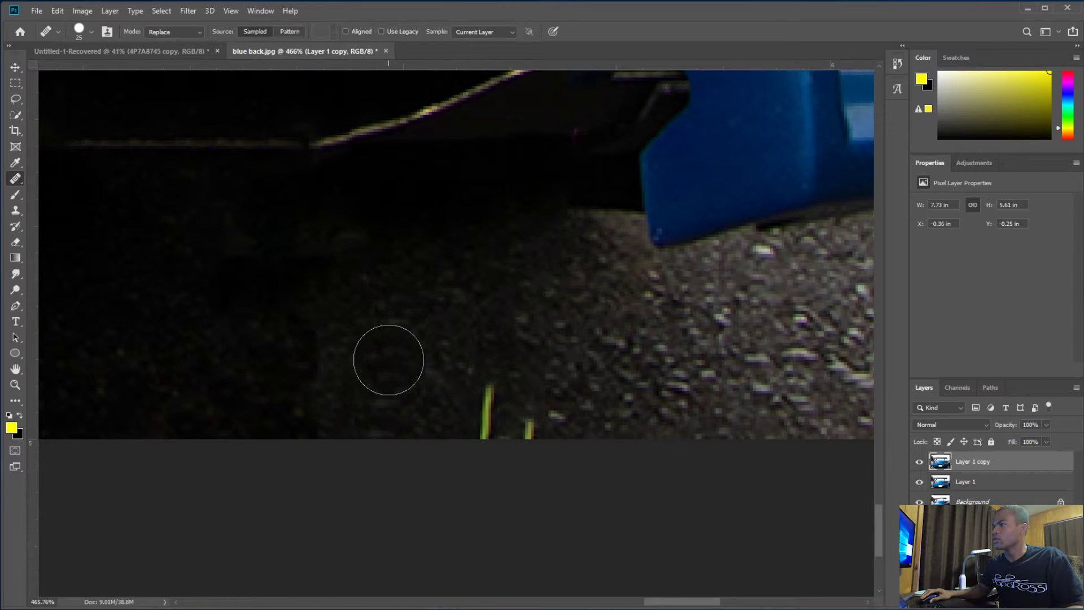
- Heal the blade top and yellow grass blades from nearby asphalt samples, then set Mode to Normal
alt+click(499, 330)
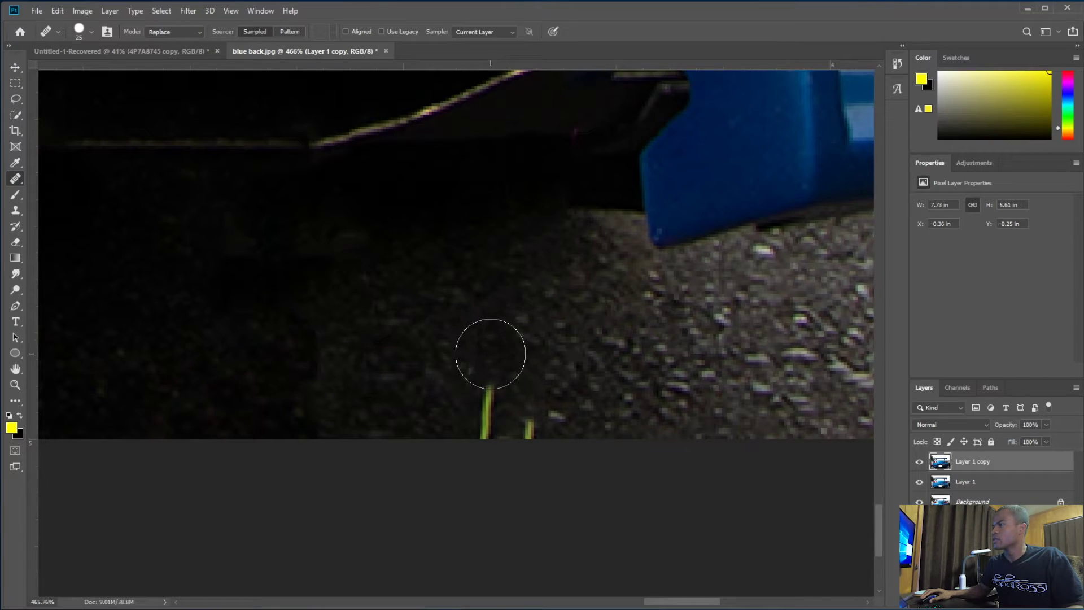
click(484, 412)
alt+click(474, 339)
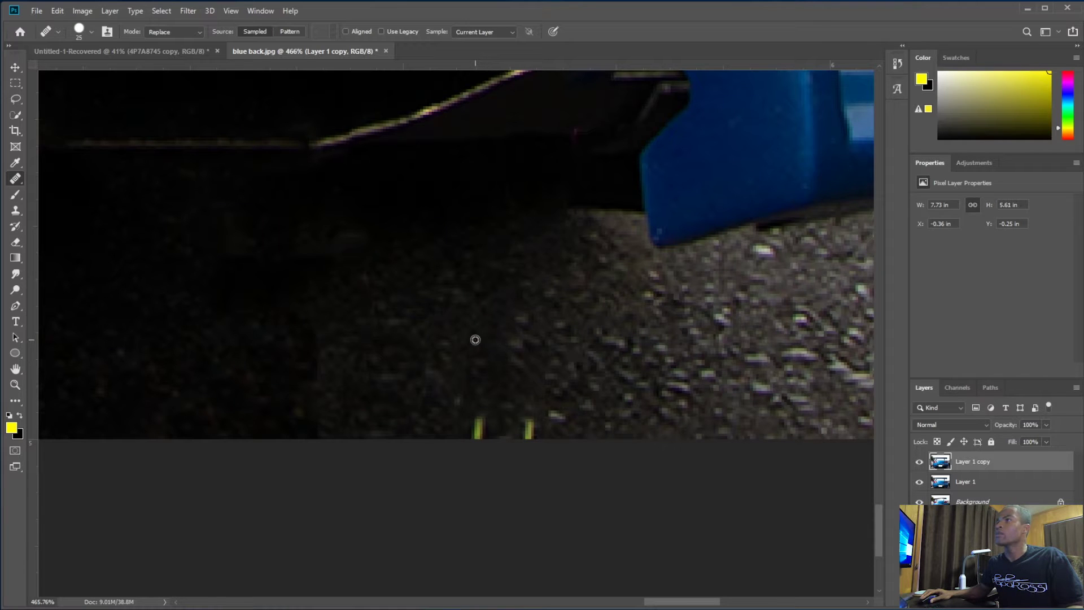
click(476, 404)
alt+click(532, 354)
click(526, 419)
click(171, 33)
click(161, 40)
- Smooth the healed ground and specks along the bottom edge of the shadow
alt+click(429, 301)
mouse_move(402, 356)
mouse_down()
mouse_move(366, 392)
mouse_move(396, 410)
mouse_move(380, 425)
mouse_move(406, 426)
mouse_up()
drag(325, 361, 320, 412)
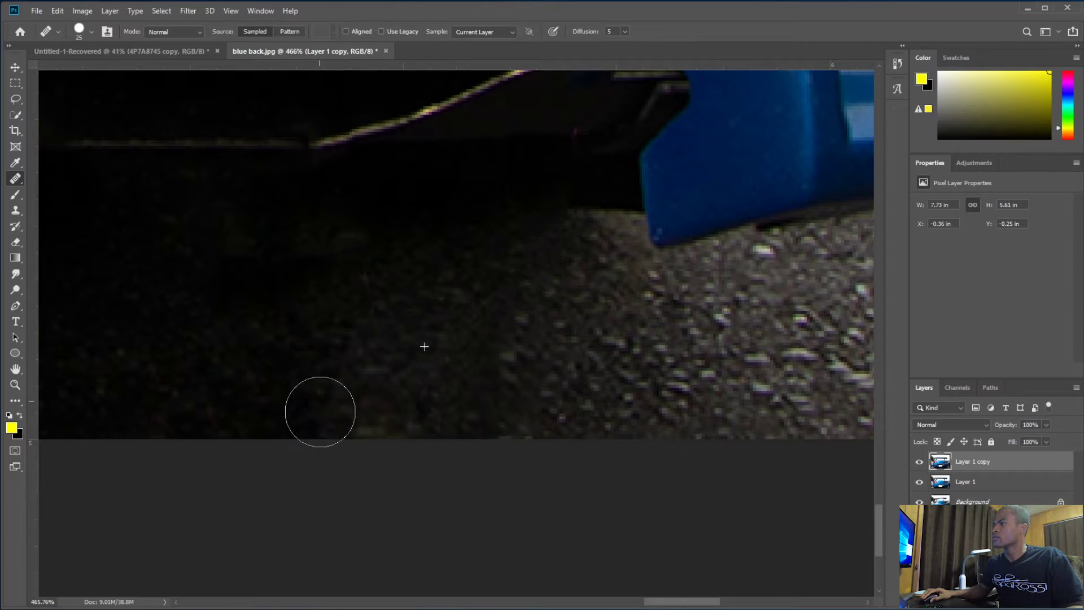
drag(500, 400, 496, 431)
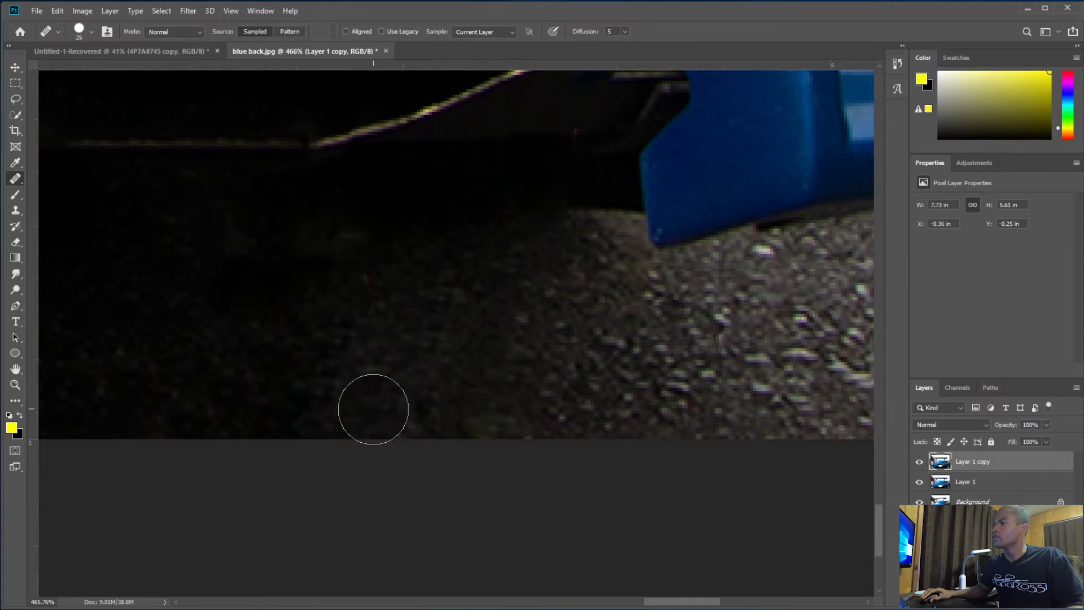
- Sample clean gravel, try Replace mode, then set Mode back to Normal
alt+click(431, 330)
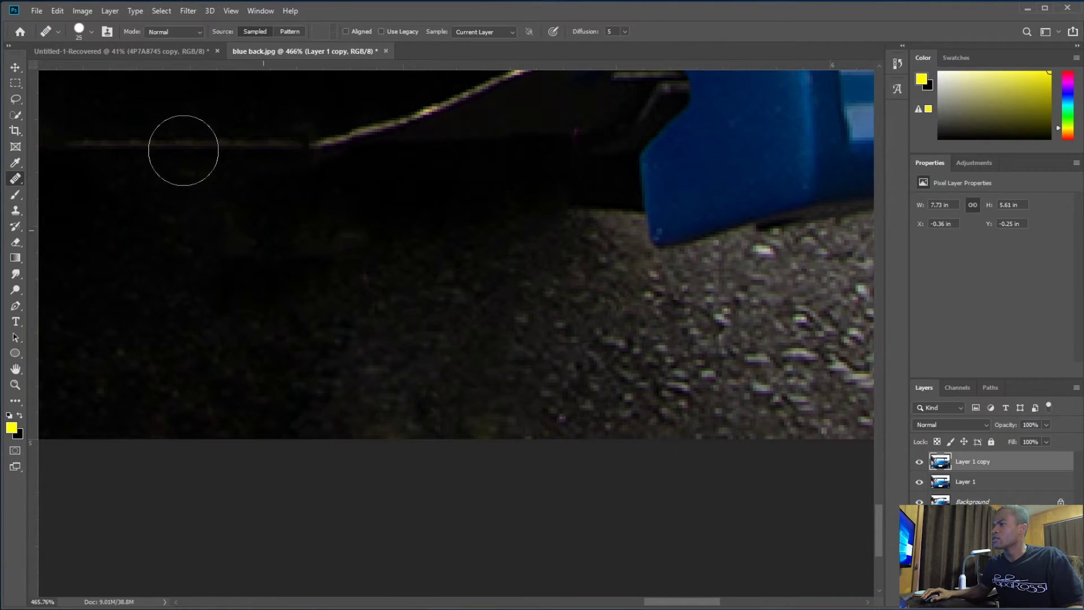
click(164, 31)
click(161, 46)
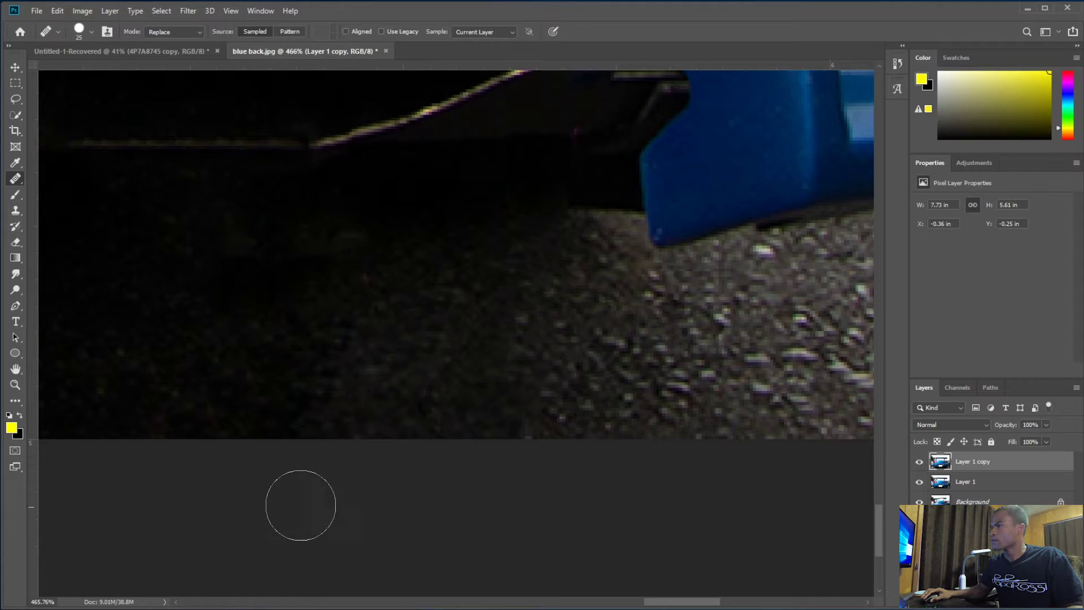
scroll(360, 472, down, 1)
scroll(359, 473, down, 2)
click(174, 36)
click(164, 43)
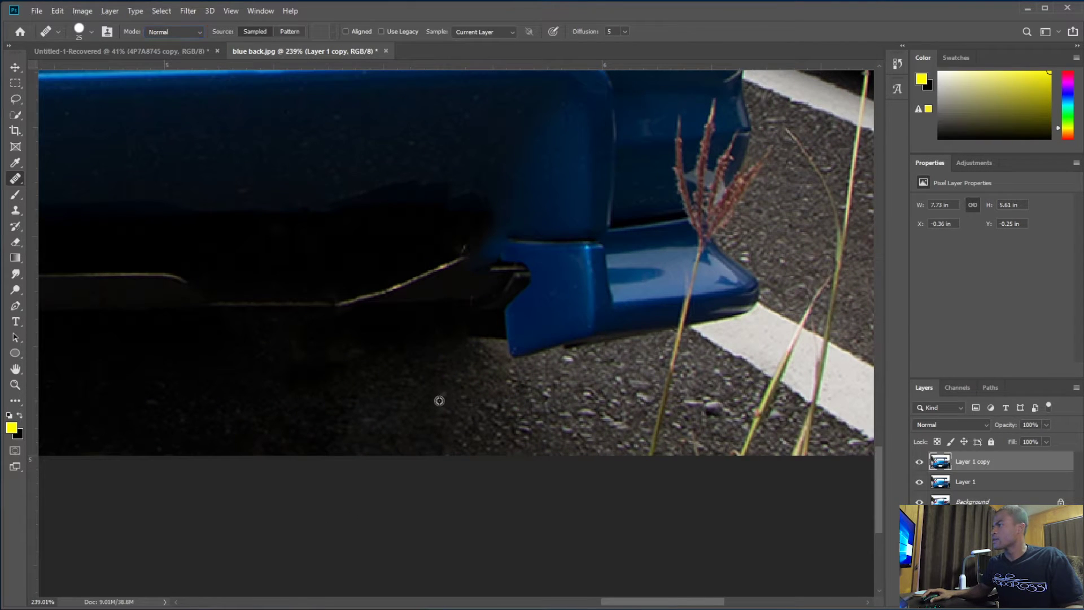
- Switch to the content-aware Spot Healing Brush and zoom in on the grass seed head by the rear wheel
scroll(525, 496, down, 3)
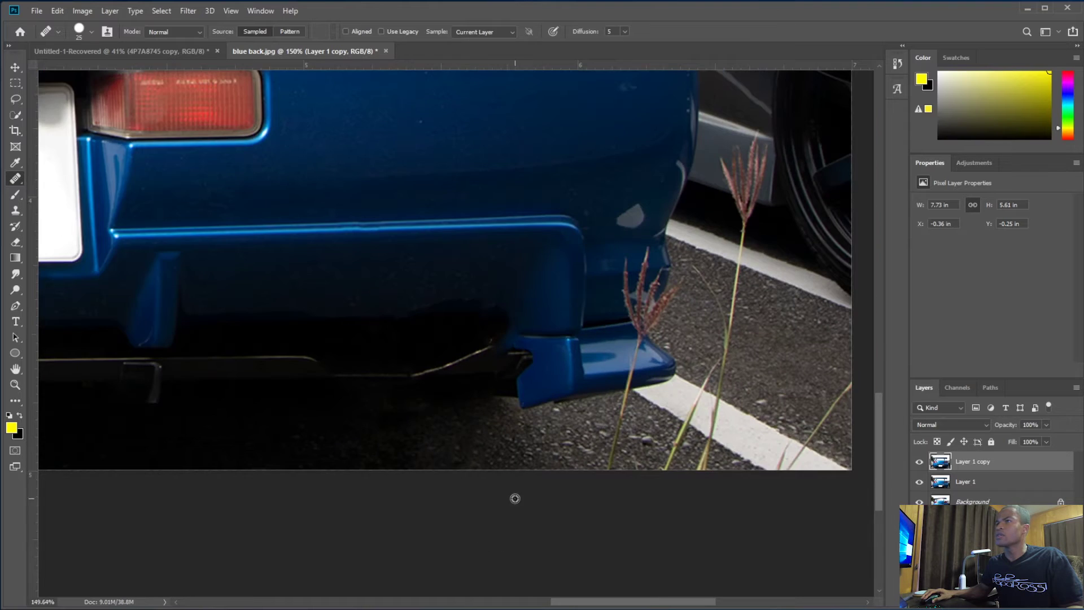
scroll(509, 460, down, 2)
scroll(794, 416, up, 4)
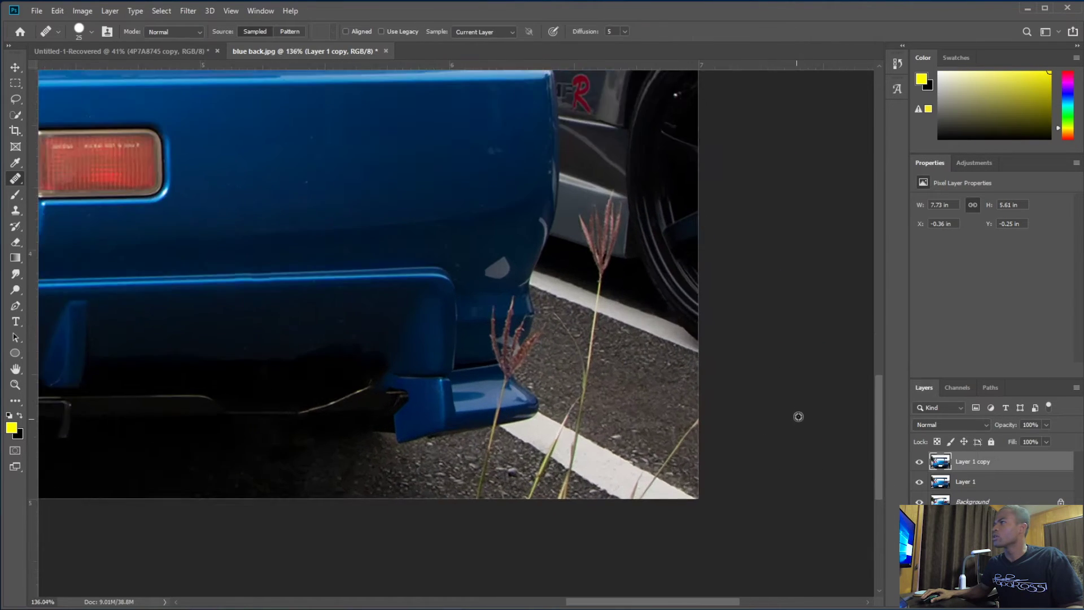
right_click(15, 180)
click(45, 178)
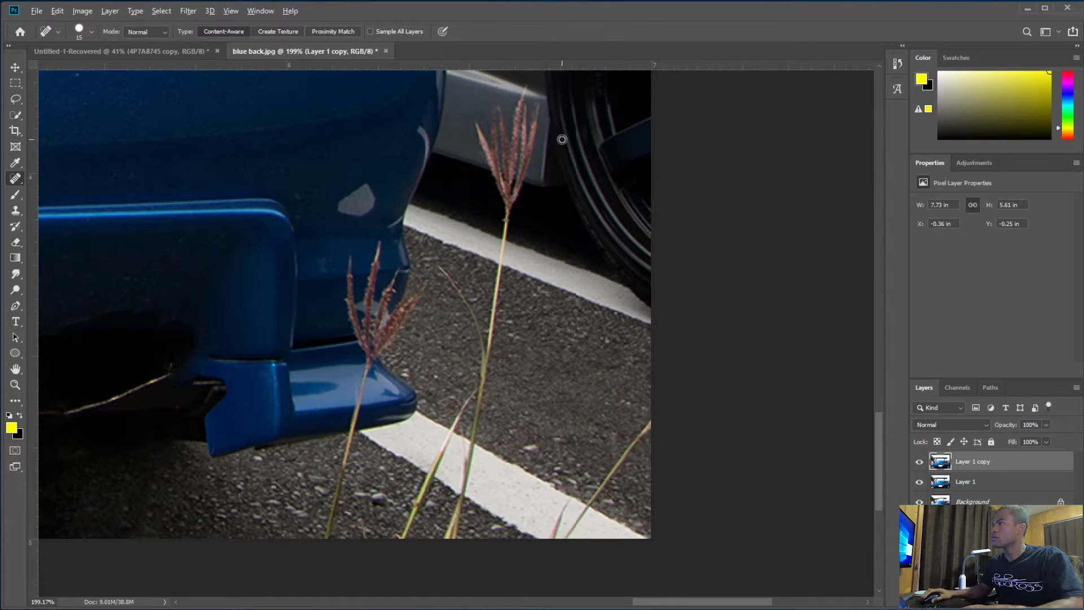
scroll(554, 139, up, 3)
scroll(540, 145, up, 2)
scroll(530, 172, up, 3)
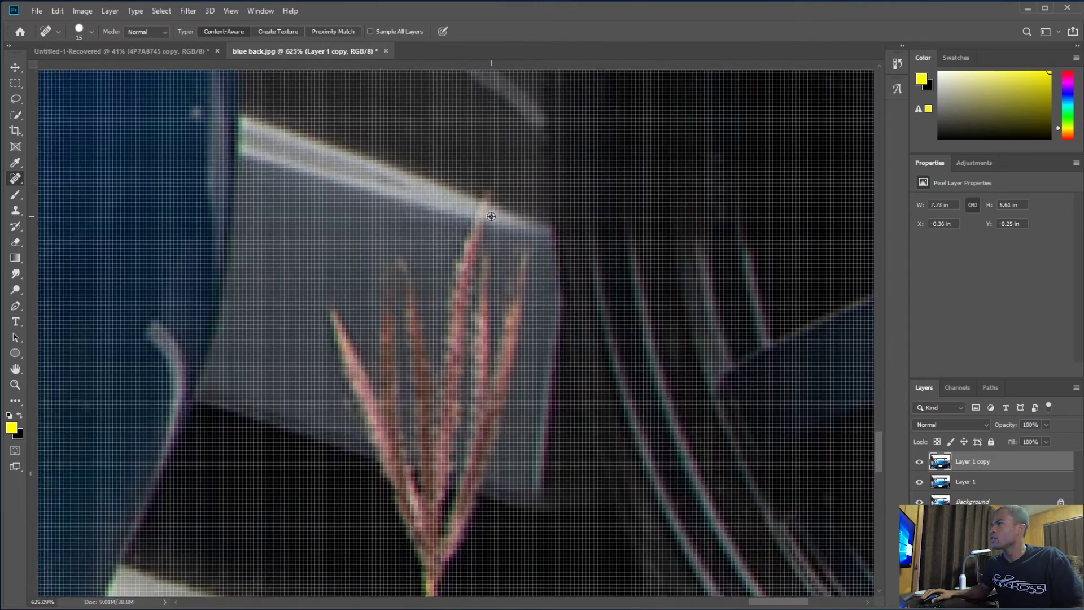
scroll(489, 218, down, 1)
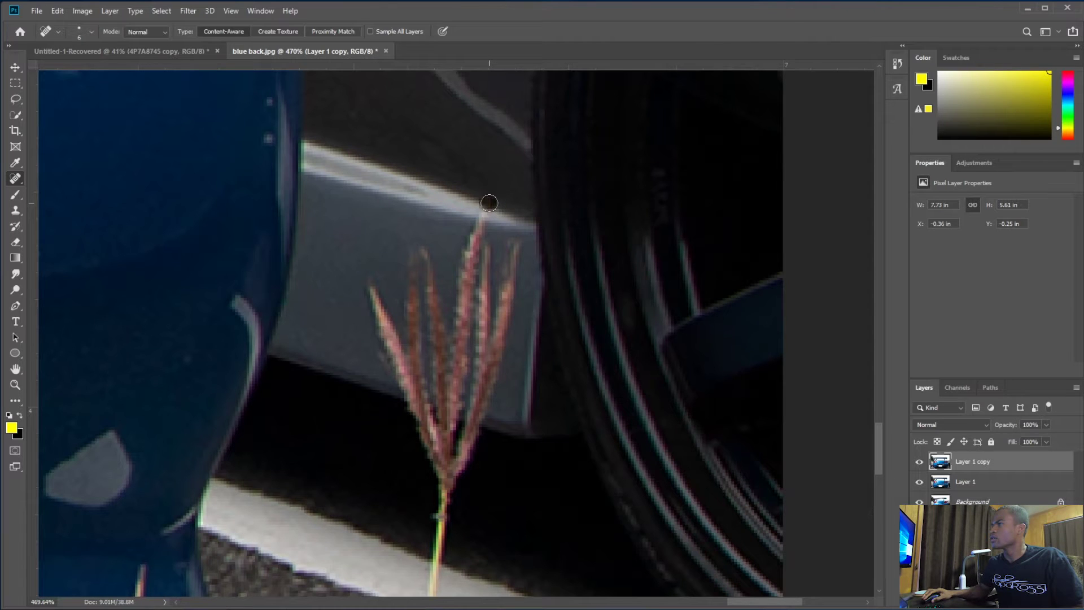
- Spot-heal the grass seed head and its stem beside the rear wheel
mouse_move(469, 250)
mouse_down()
mouse_move(452, 434)
mouse_move(482, 239)
mouse_move(475, 251)
mouse_move(488, 380)
mouse_move(491, 303)
mouse_move(503, 354)
mouse_move(513, 245)
mouse_up()
mouse_move(495, 329)
mouse_down()
mouse_move(482, 406)
mouse_move(438, 334)
mouse_move(398, 305)
mouse_move(438, 509)
mouse_move(435, 565)
mouse_up()
scroll(433, 217, down, 1)
- Heal the leftover dark mark on the grey panel and smooth where the grass was
mouse_move(487, 204)
mouse_down()
mouse_move(464, 294)
mouse_move(369, 234)
mouse_up()
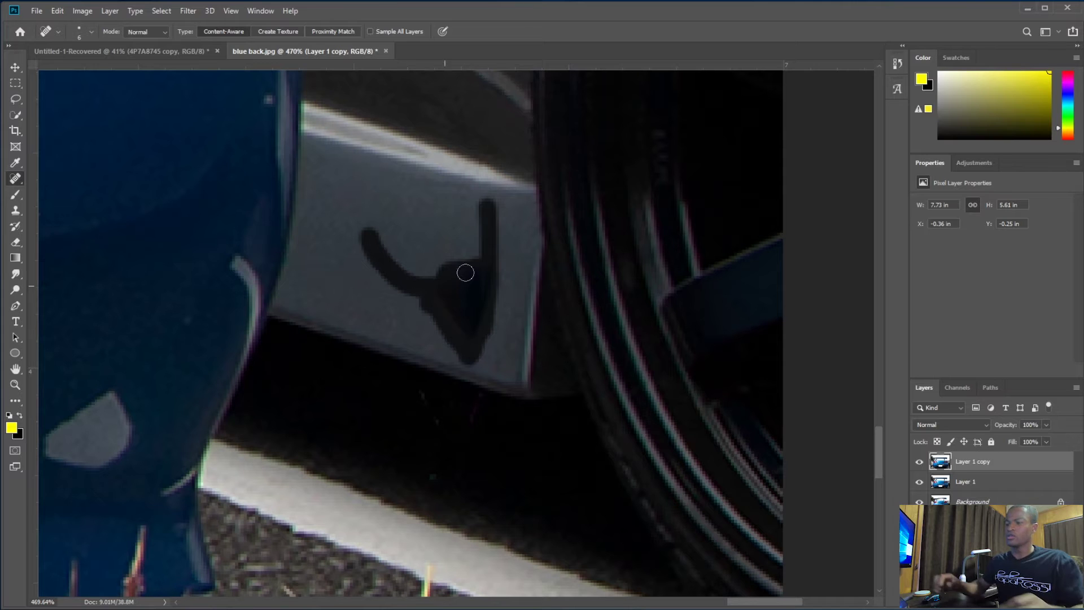
drag(466, 273, 465, 186)
drag(455, 246, 452, 314)
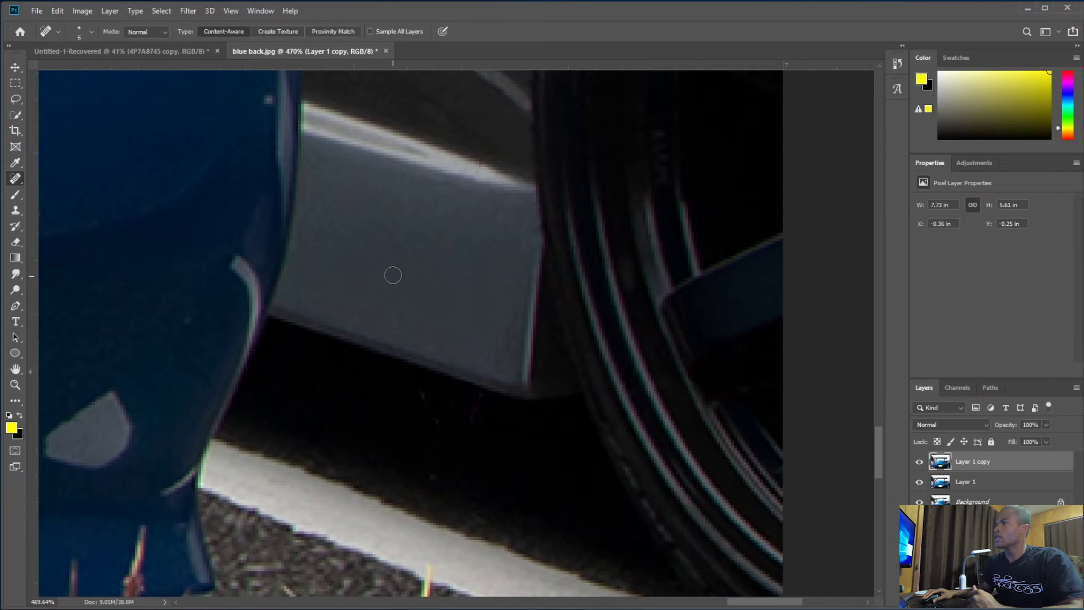
drag(389, 197, 398, 283)
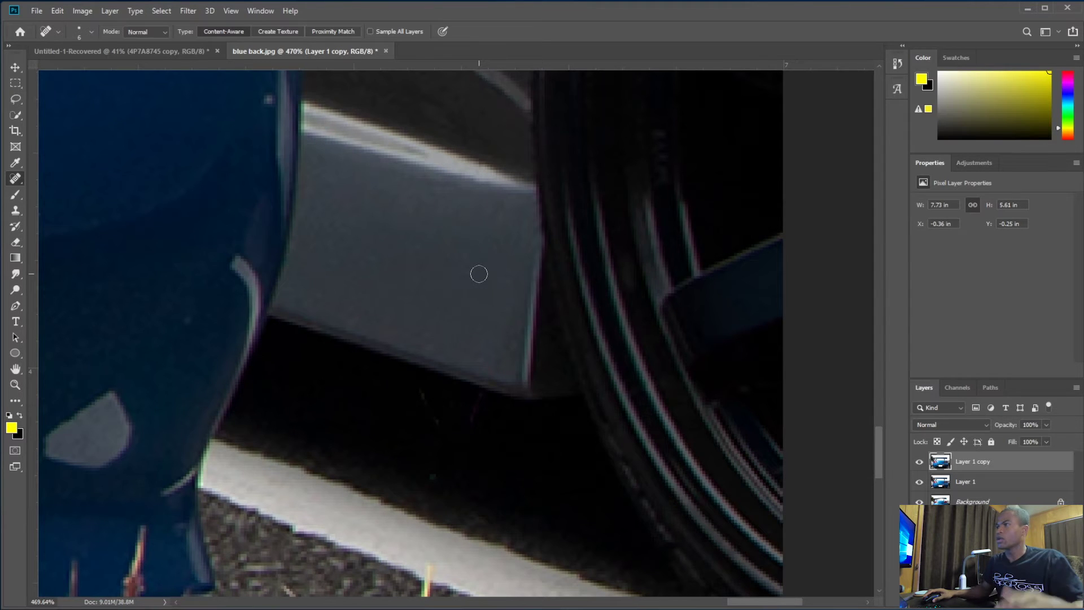
scroll(471, 264, down, 4)
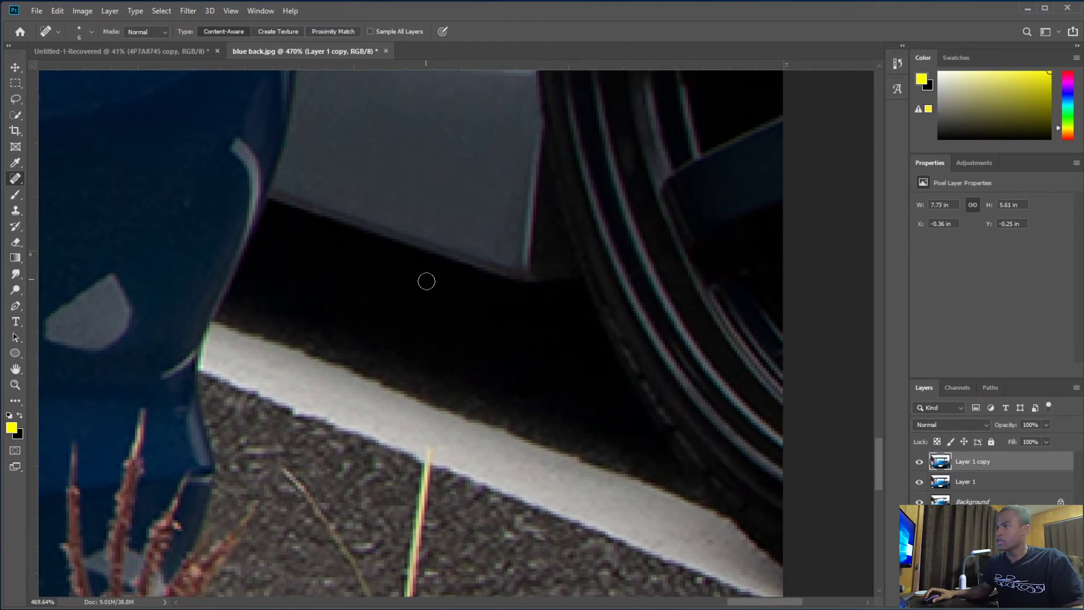
- Spot-heal the grass blades by the curb and the thin blades on the asphalt
scroll(428, 300, down, 5)
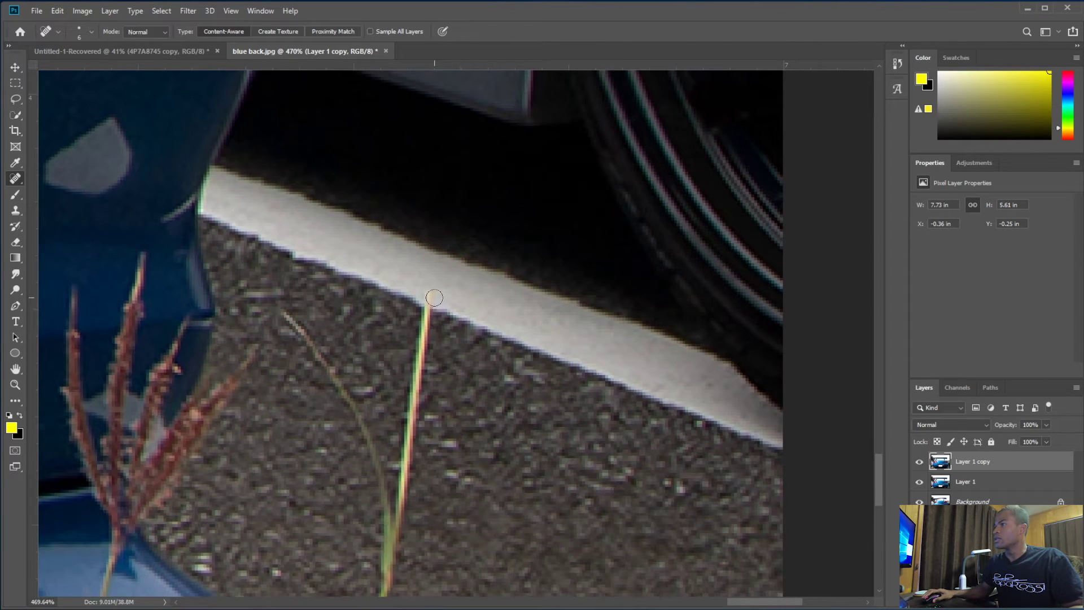
scroll(428, 292, down, 3)
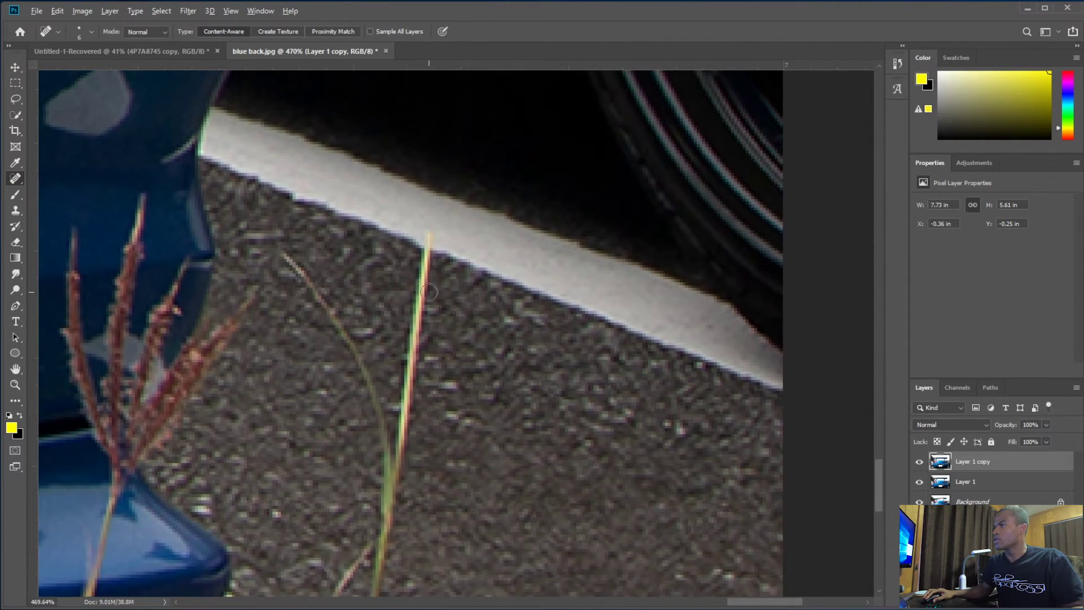
scroll(426, 285, up, 3)
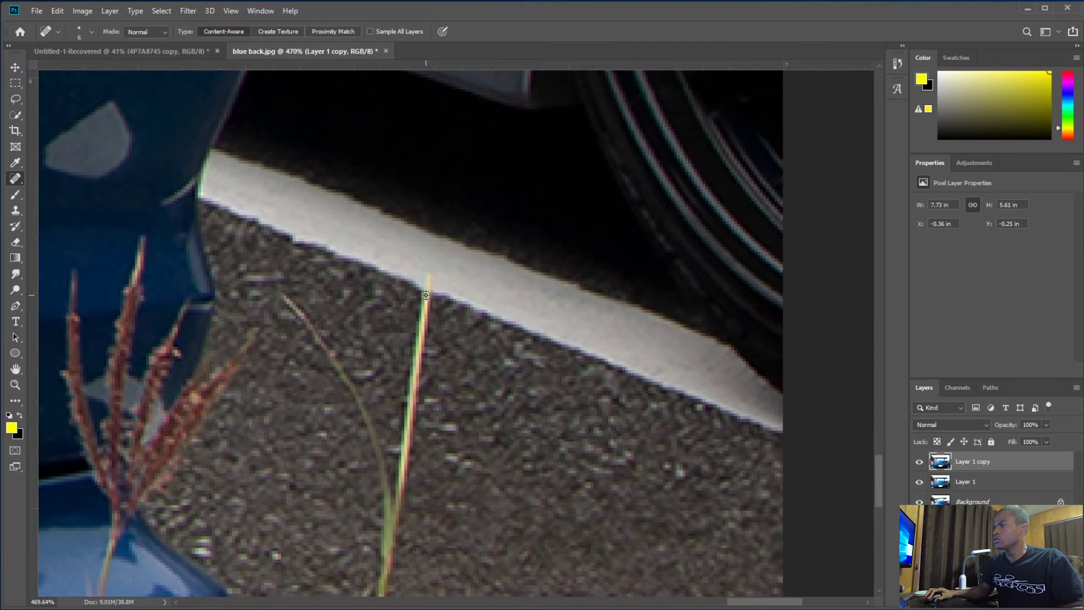
mouse_move(423, 311)
mouse_down()
mouse_move(388, 549)
mouse_move(368, 416)
mouse_move(304, 320)
mouse_up()
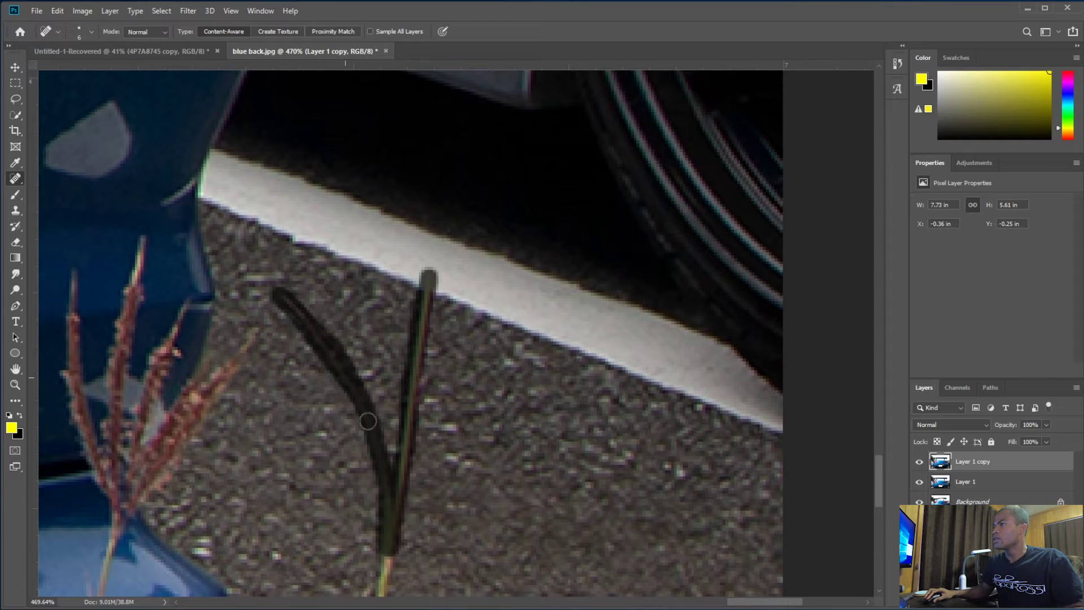
drag(390, 541, 382, 598)
scroll(381, 468, down, 3)
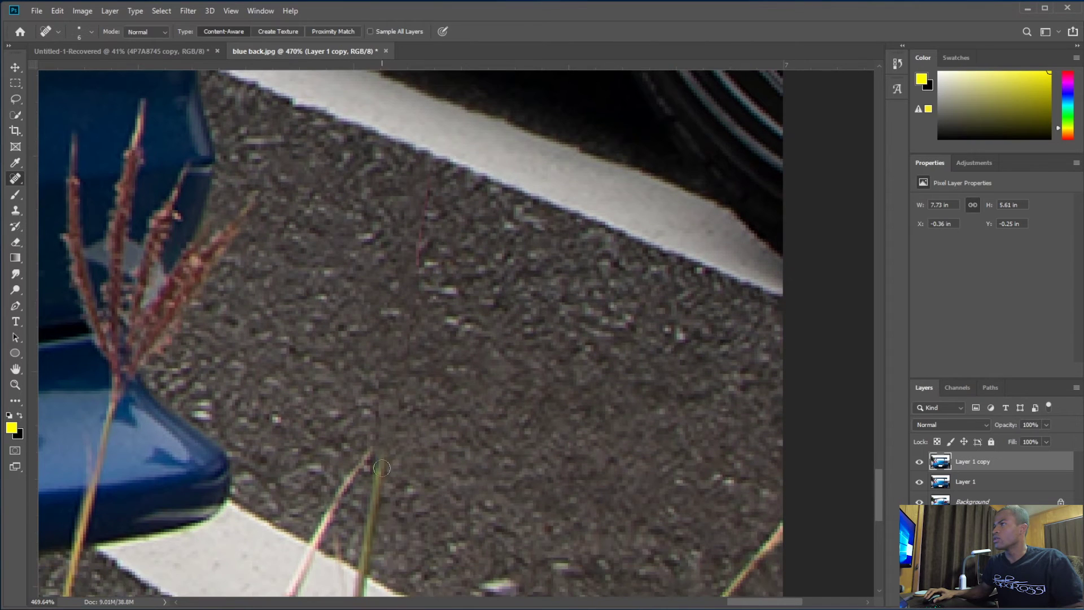
drag(426, 170, 409, 364)
- Heal away the grass blade crossing the white parking stripe
scroll(390, 375, down, 3)
scroll(391, 375, down, 2)
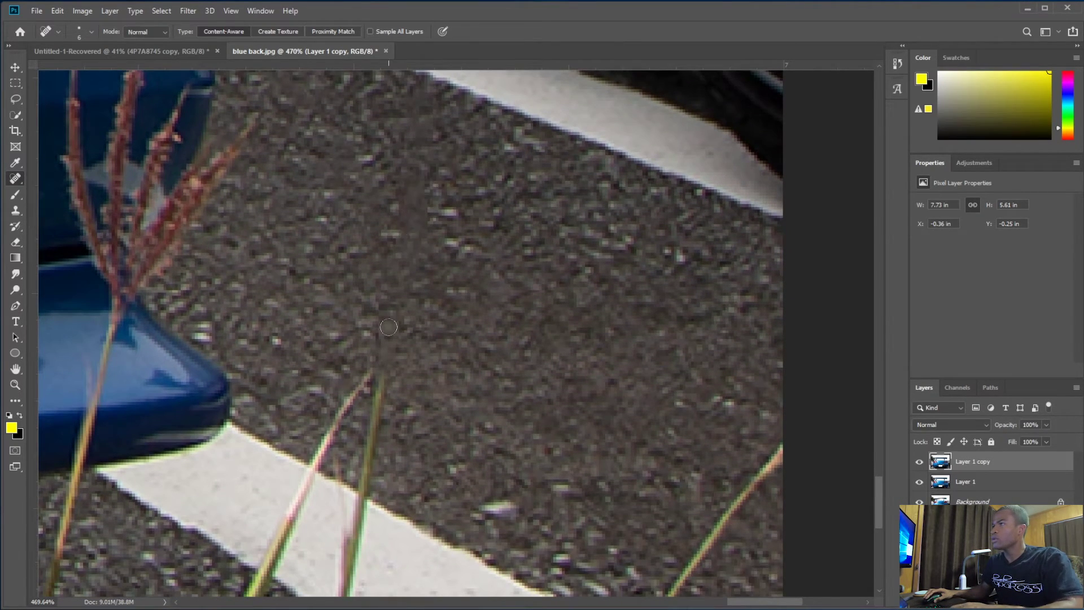
scroll(367, 386, down, 3)
scroll(375, 254, down, 3)
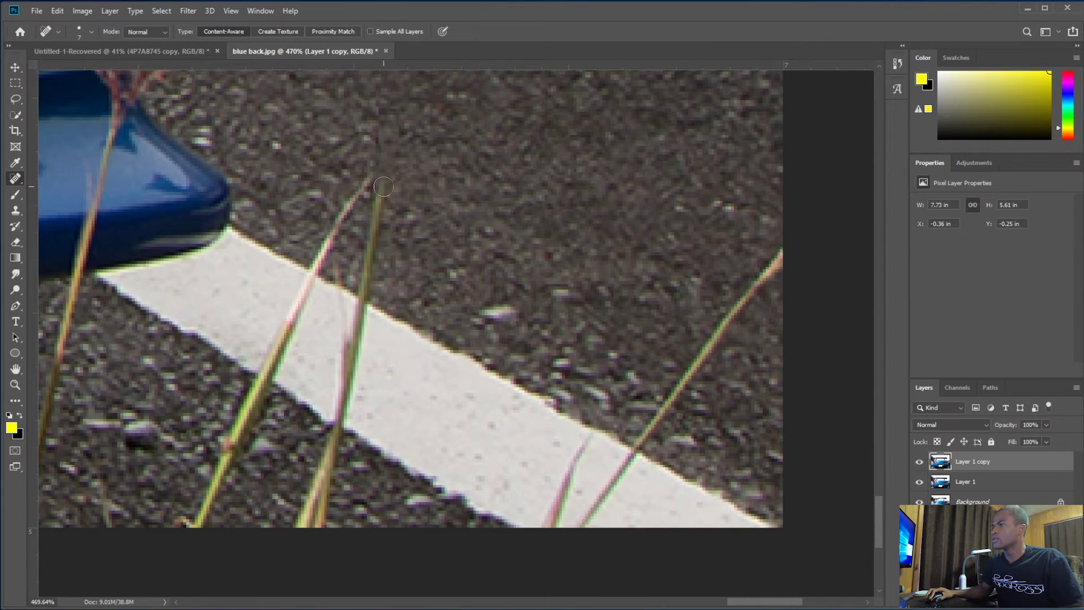
drag(380, 209, 320, 516)
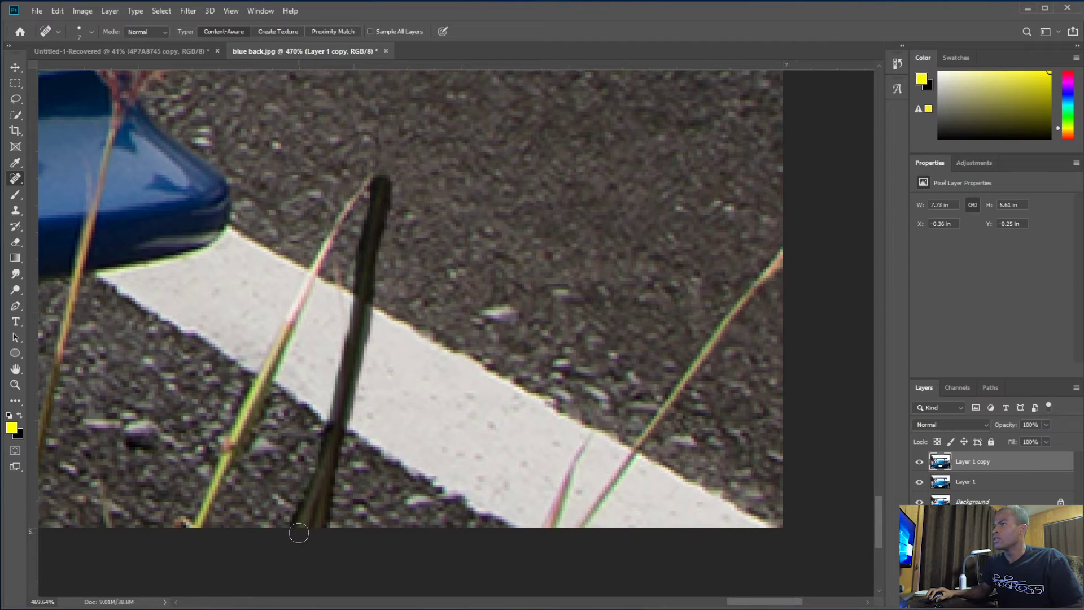
drag(299, 533, 296, 528)
- Remove the second, faint and green grass blades over the stripe, cleaning its lower-right edge
mouse_move(374, 175)
mouse_down()
mouse_move(321, 248)
mouse_move(259, 403)
mouse_move(246, 421)
mouse_move(260, 385)
mouse_move(232, 430)
mouse_up()
drag(339, 254, 345, 417)
drag(354, 280, 352, 407)
drag(317, 294, 283, 381)
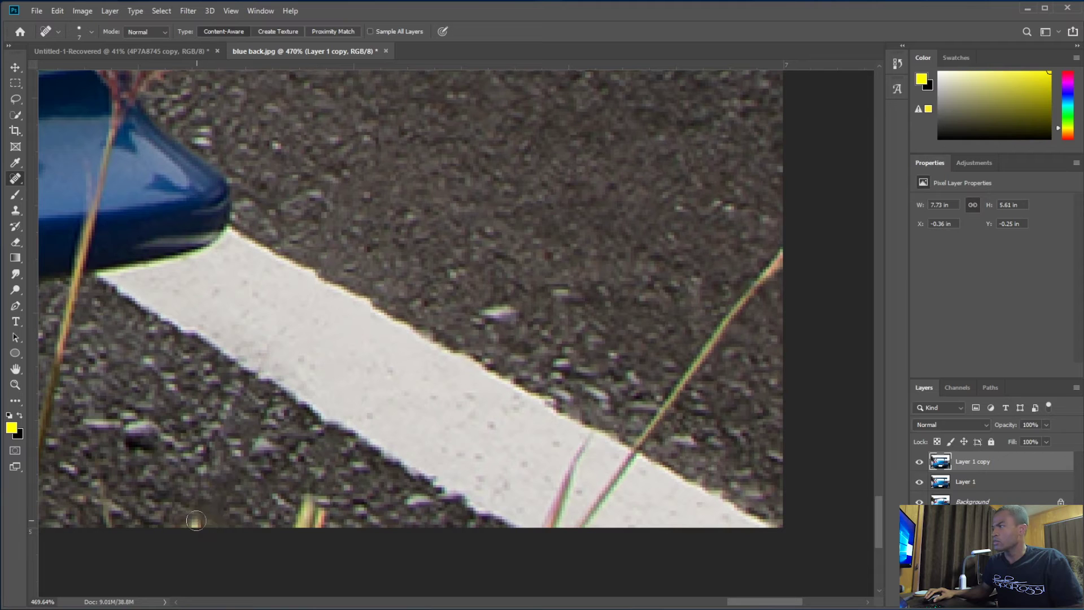
mouse_move(776, 255)
mouse_down()
mouse_move(574, 538)
mouse_move(556, 543)
mouse_move(547, 516)
mouse_move(589, 436)
mouse_up()
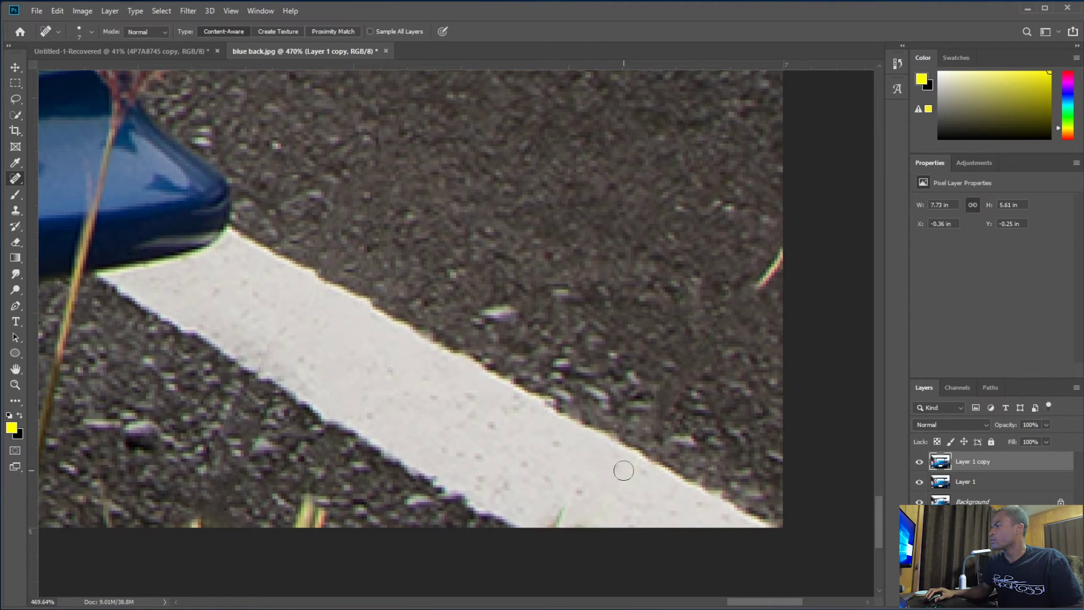
drag(637, 466, 588, 536)
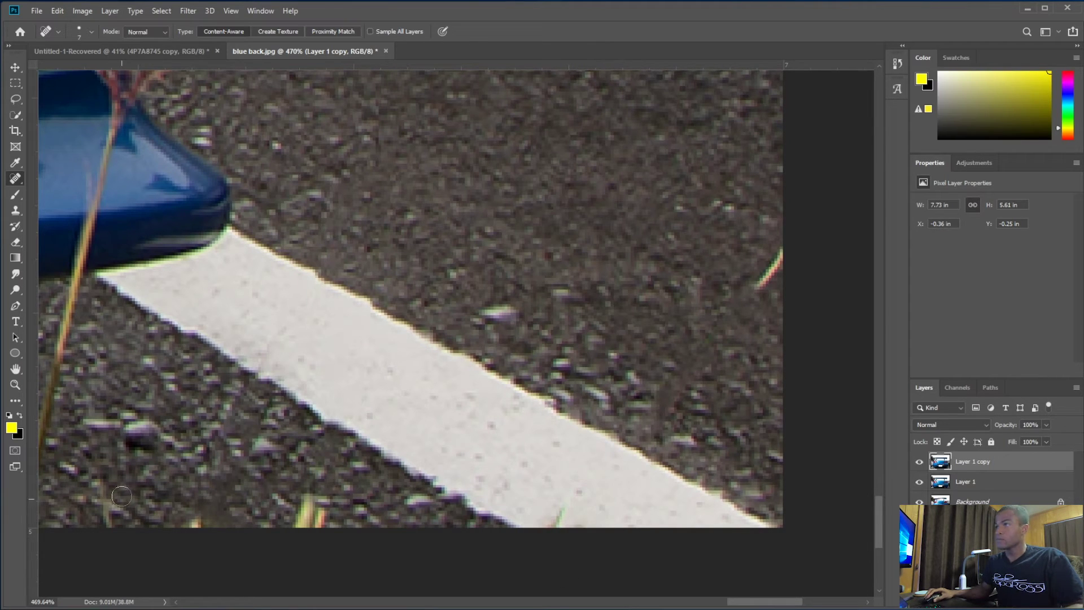
- Heal the grass stem below the bumper, undoing the bad stroke over the seed head and repainting
mouse_move(211, 179)
mouse_down()
mouse_move(242, 194)
mouse_move(513, 494)
mouse_up()
mouse_move(444, 150)
mouse_down()
mouse_move(425, 267)
mouse_move(475, 316)
mouse_move(395, 542)
mouse_up()
key(ctrl+z)
mouse_move(537, 254)
mouse_down()
mouse_move(412, 416)
mouse_move(363, 213)
mouse_move(395, 440)
mouse_up()
scroll(422, 240, down, 2)
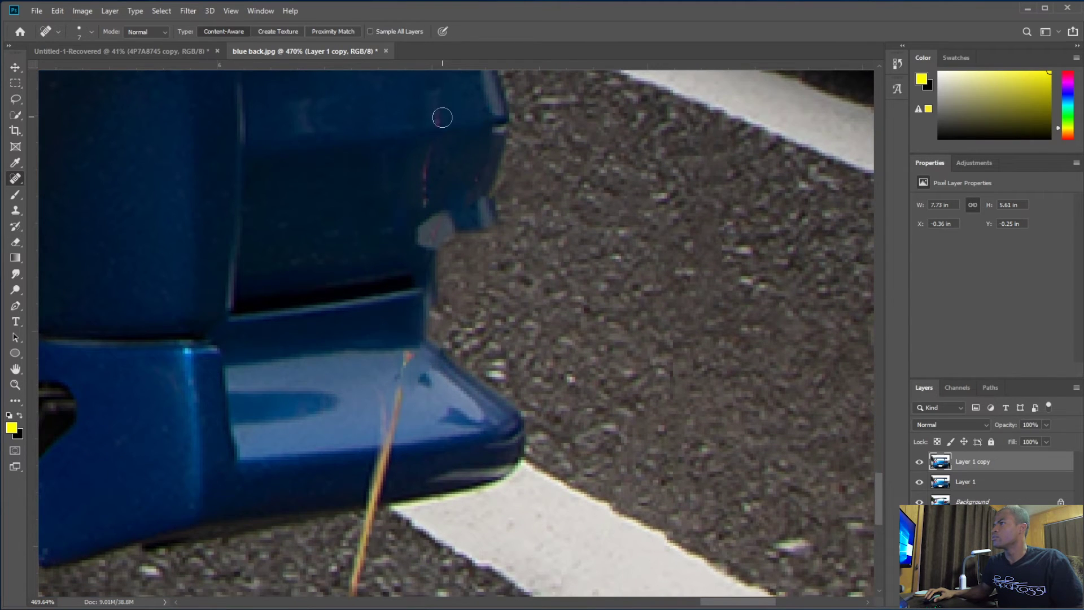
- Heal away the dark spot and red line on the blue bumper panel
mouse_move(431, 152)
mouse_down()
mouse_move(434, 211)
mouse_move(489, 200)
mouse_move(491, 224)
mouse_move(438, 223)
mouse_up()
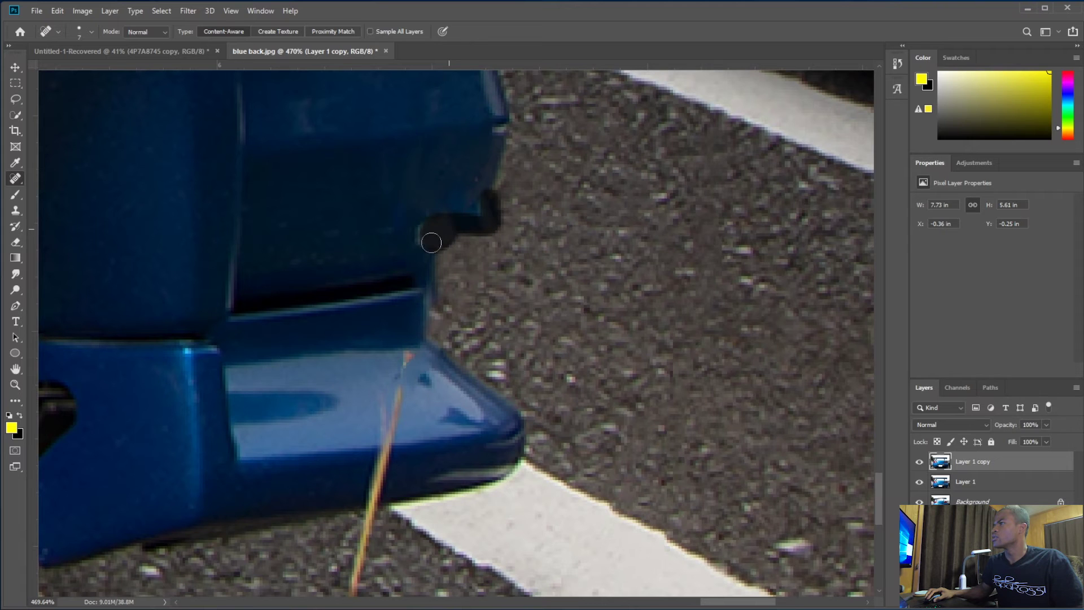
scroll(464, 246, down, 6)
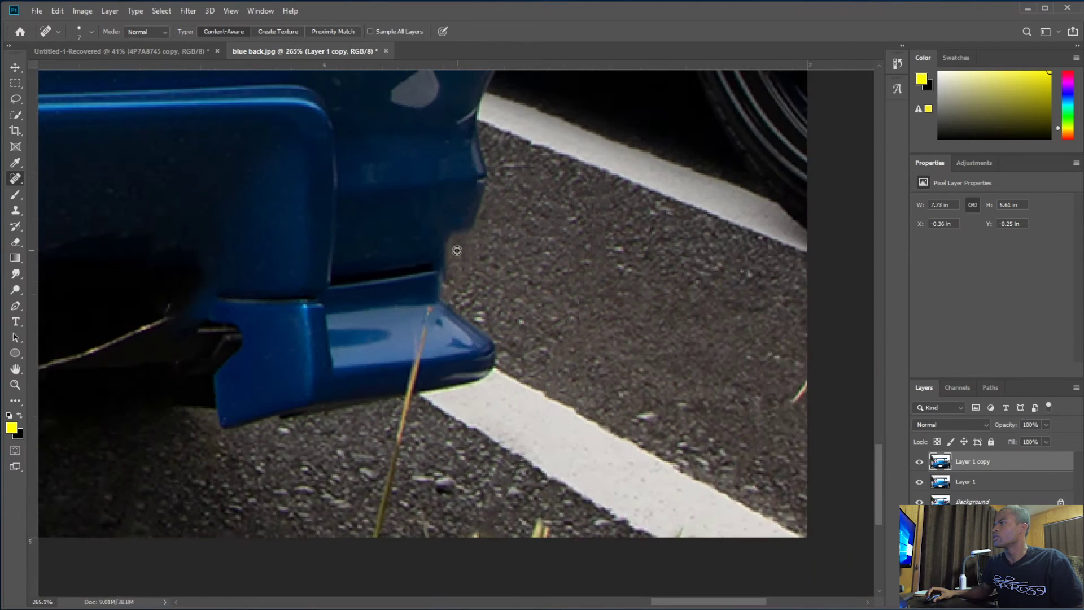
scroll(509, 285, up, 5)
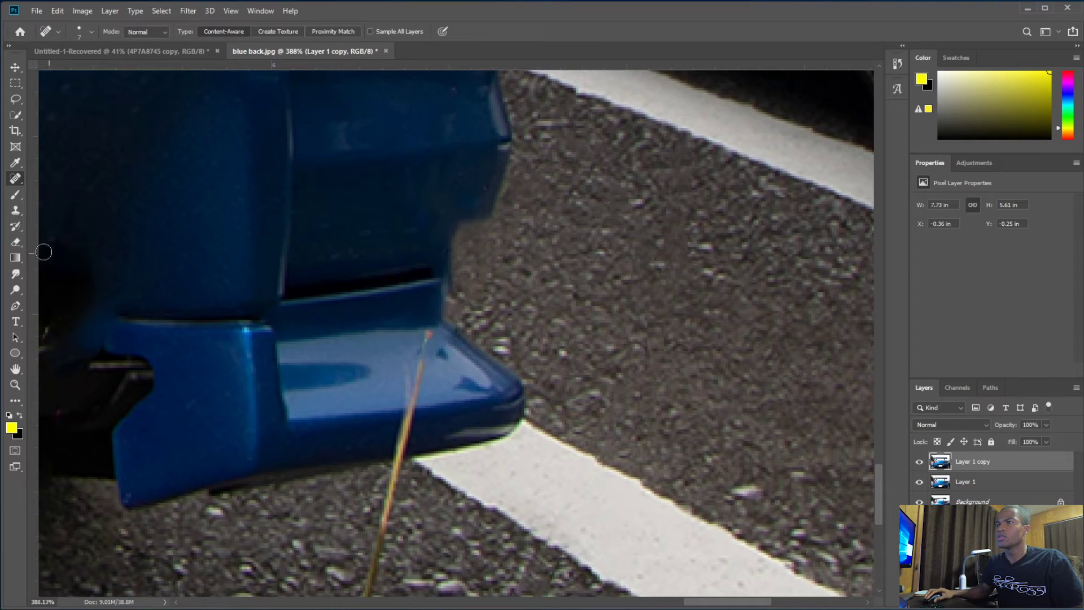
click(15, 212)
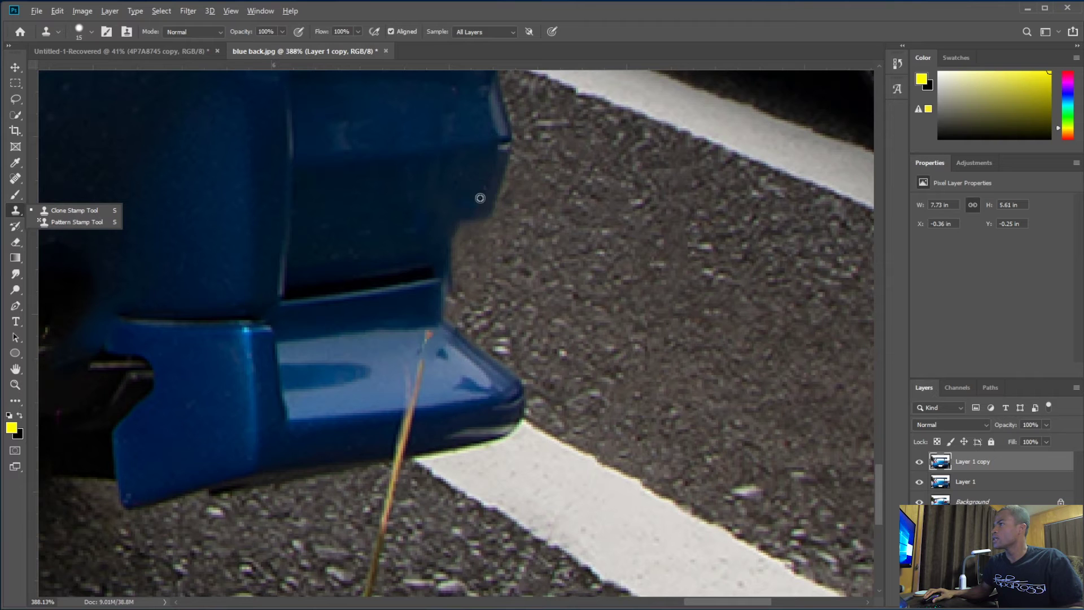
- Clone dark blue down the bumper tip's right edge to cover the faint streak
alt+click(489, 197)
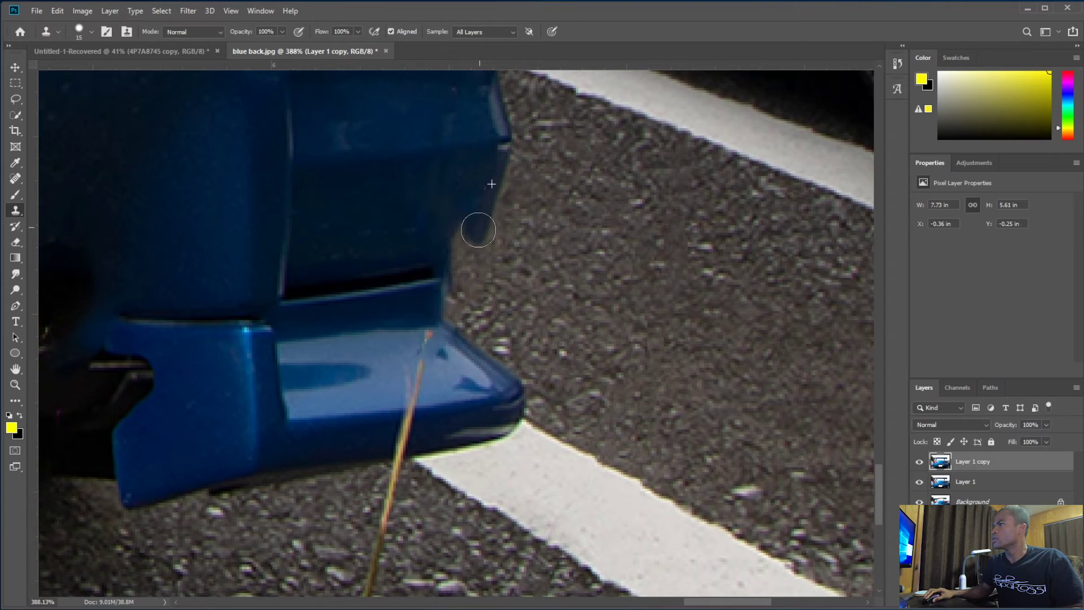
drag(474, 240, 447, 322)
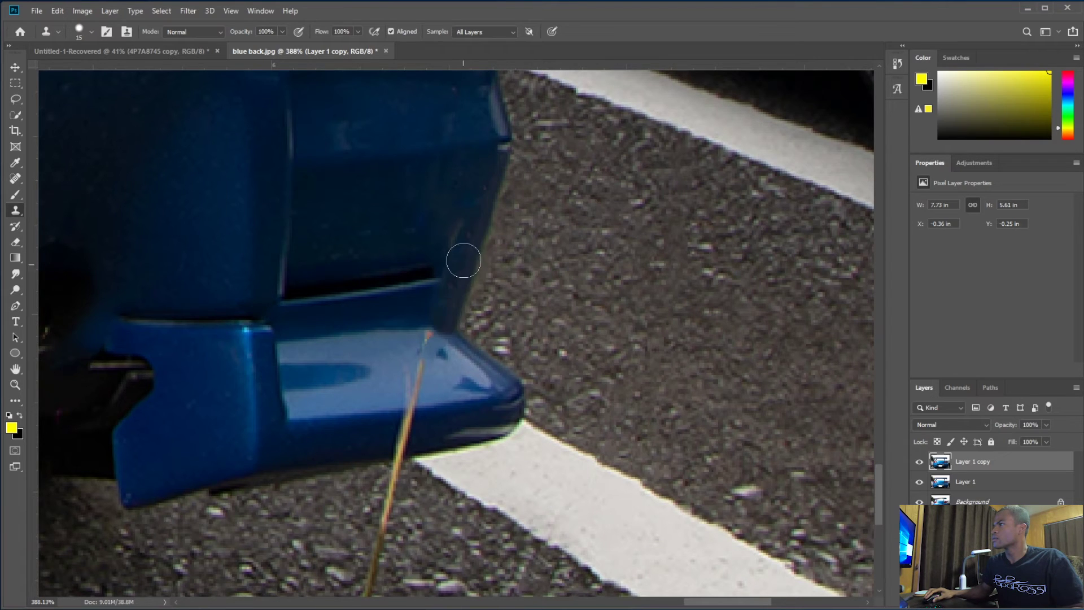
mouse_move(455, 217)
mouse_down()
mouse_move(446, 272)
mouse_move(412, 279)
mouse_up()
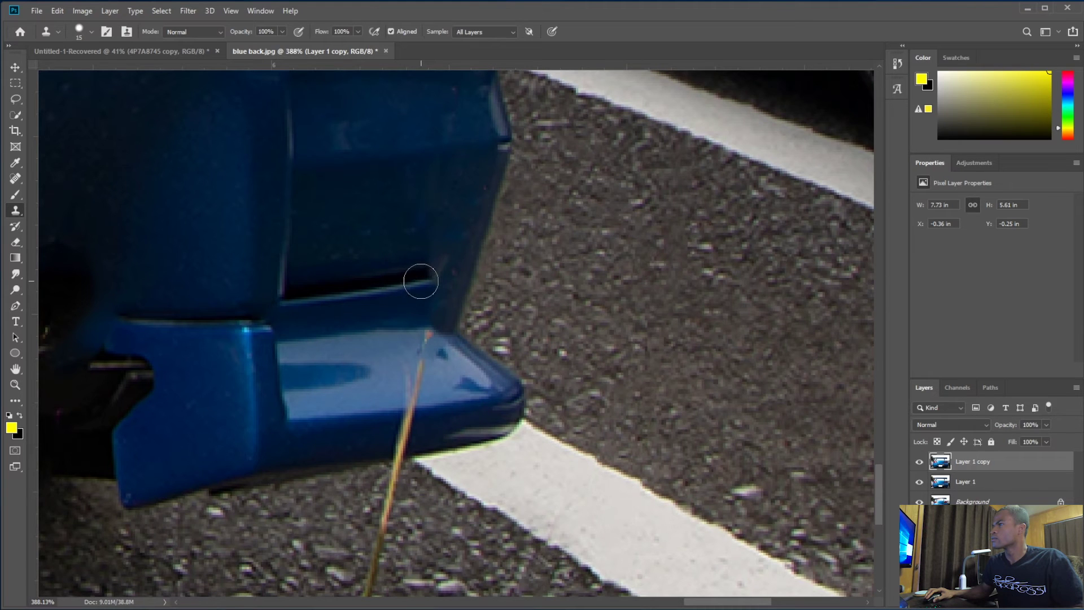
scroll(353, 309, down, 10)
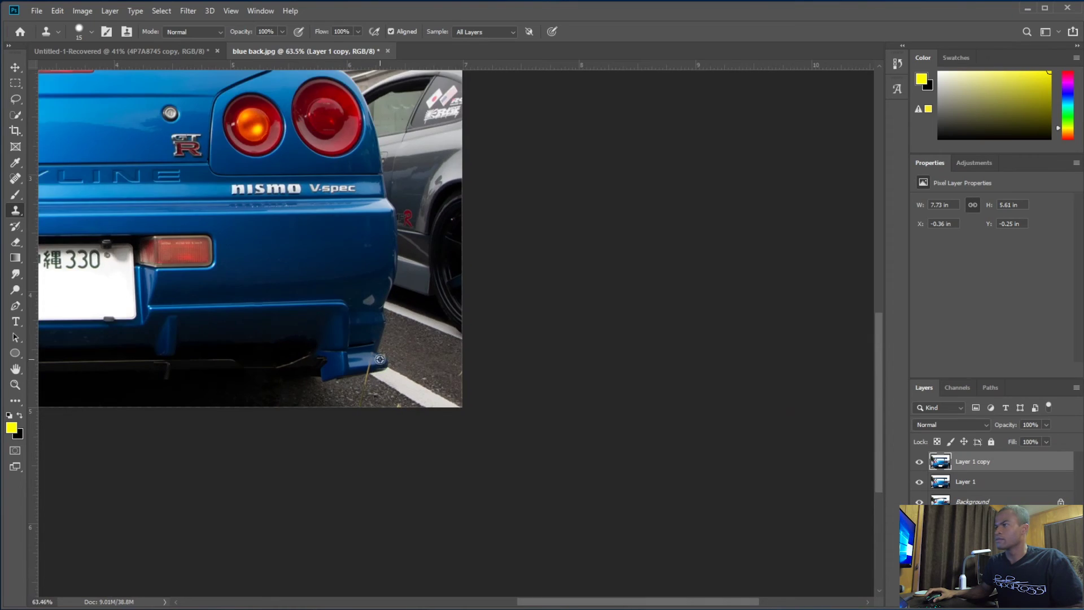
- Spot-heal the straw stalk below the bumper tip
scroll(381, 359, up, 10)
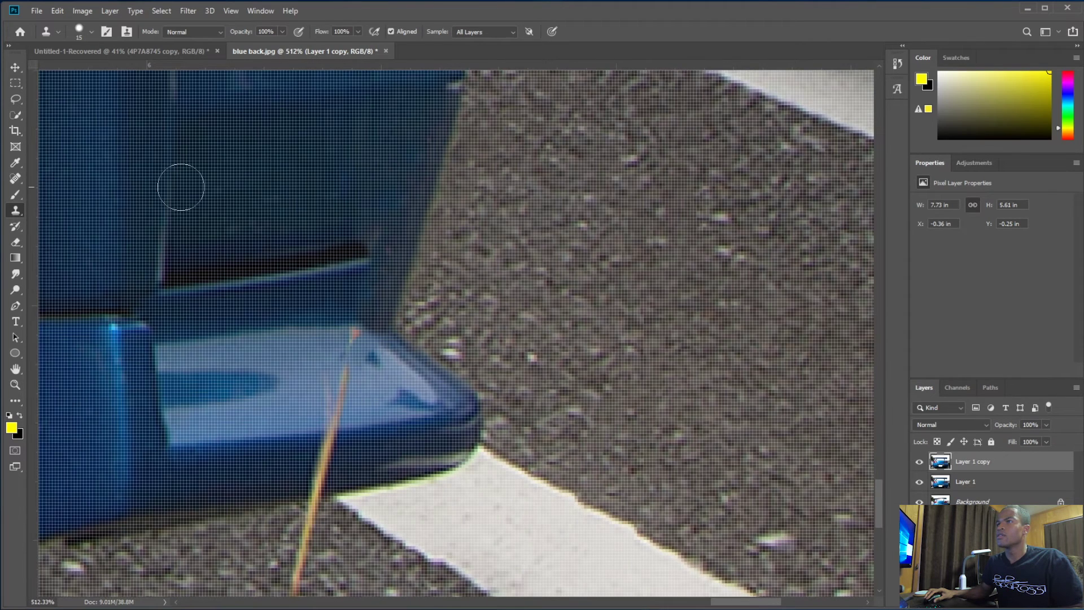
scroll(180, 187, down, 1)
click(17, 180)
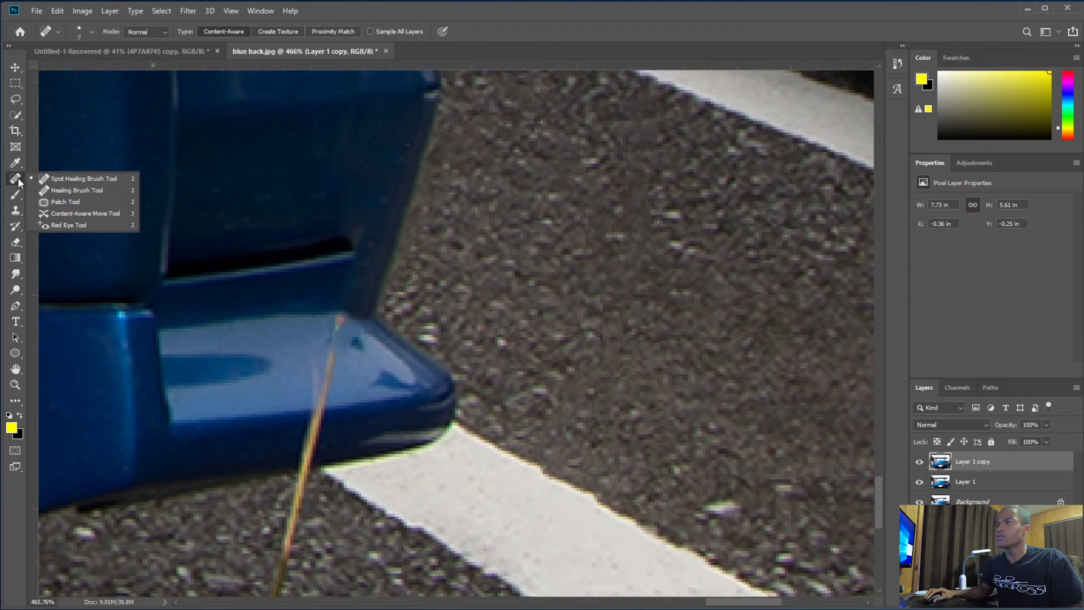
click(48, 181)
mouse_move(340, 317)
mouse_down()
mouse_move(318, 377)
mouse_move(284, 584)
mouse_up()
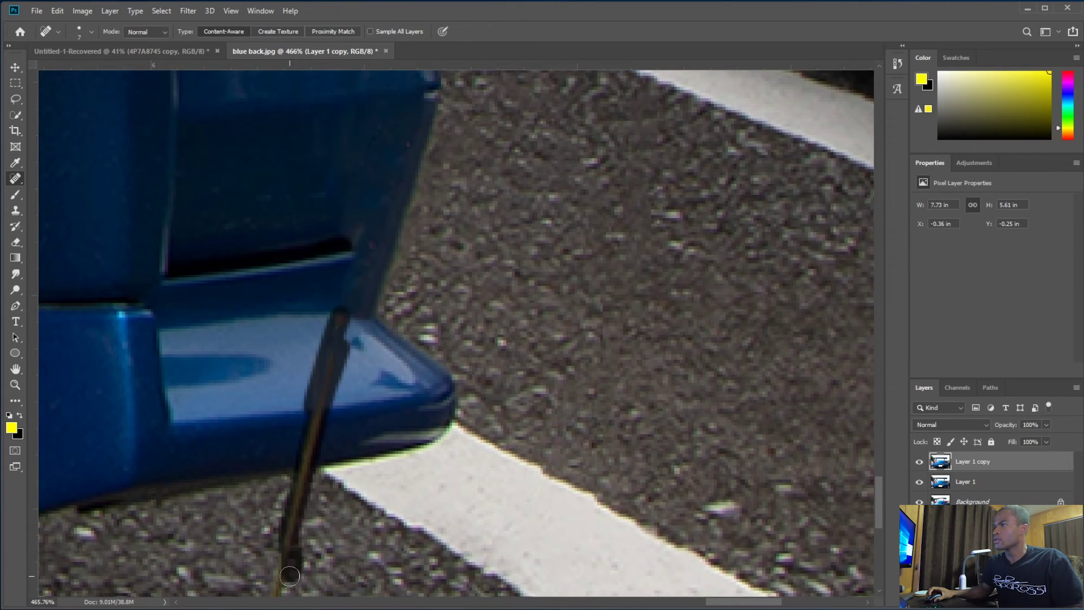
scroll(333, 203, down, 2)
mouse_move(285, 421)
mouse_down()
mouse_move(255, 555)
mouse_move(254, 472)
mouse_move(243, 497)
mouse_up()
scroll(294, 368, down, 2)
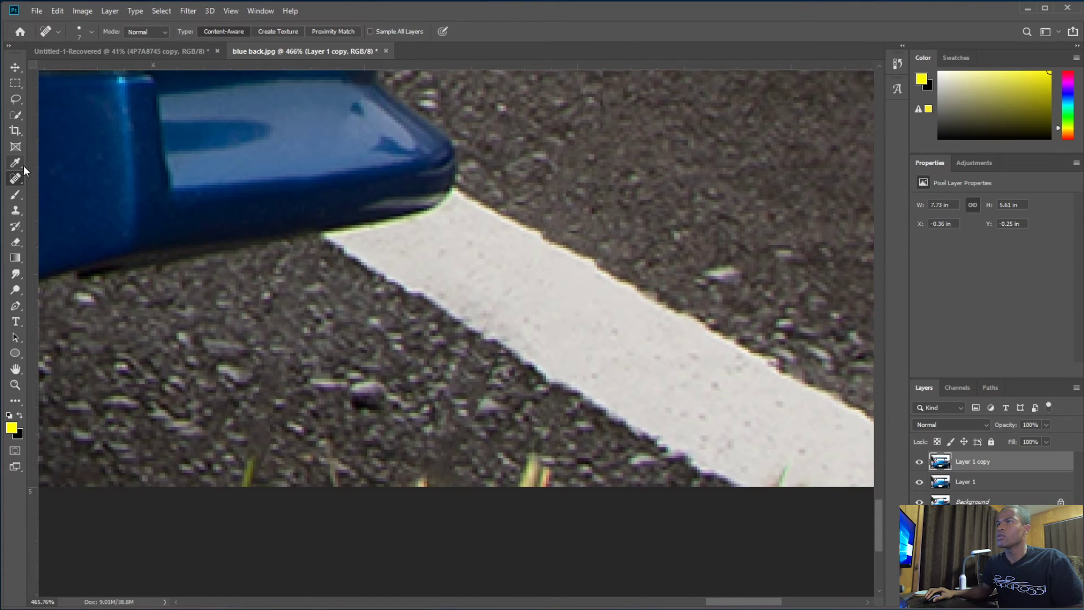
- With the Healing Brush in Replace mode sampling clean asphalt, paint out the asphalt and road-line streaks
right_click(12, 182)
click(52, 187)
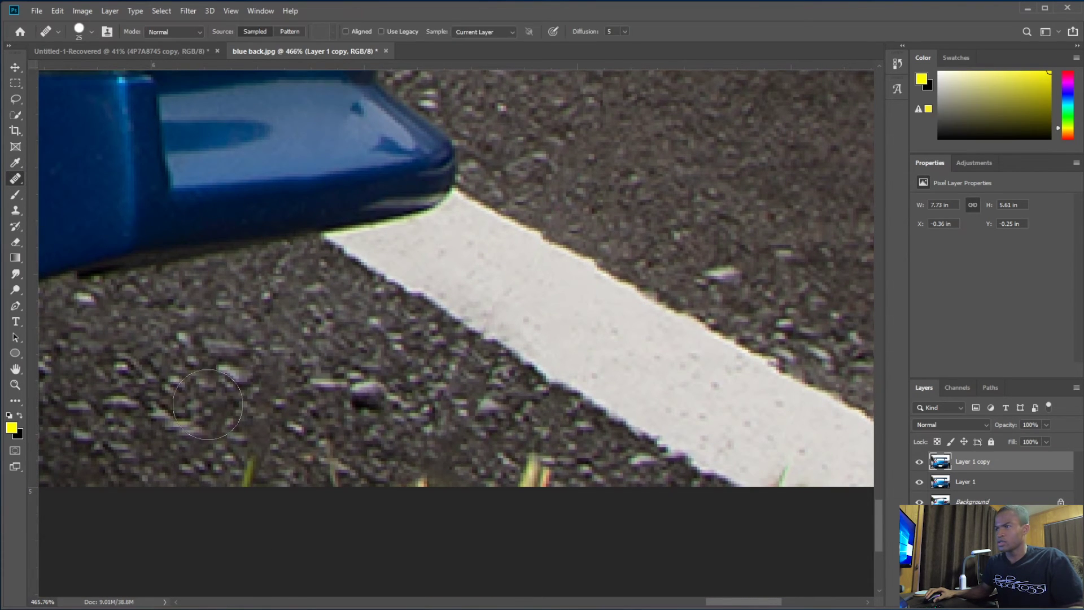
alt+click(203, 444)
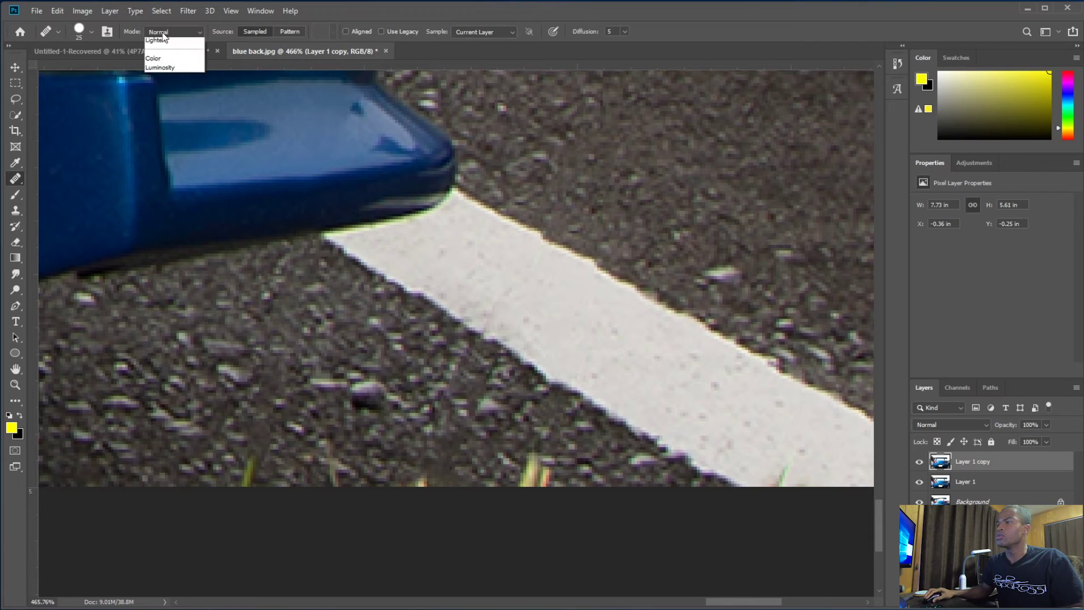
click(165, 52)
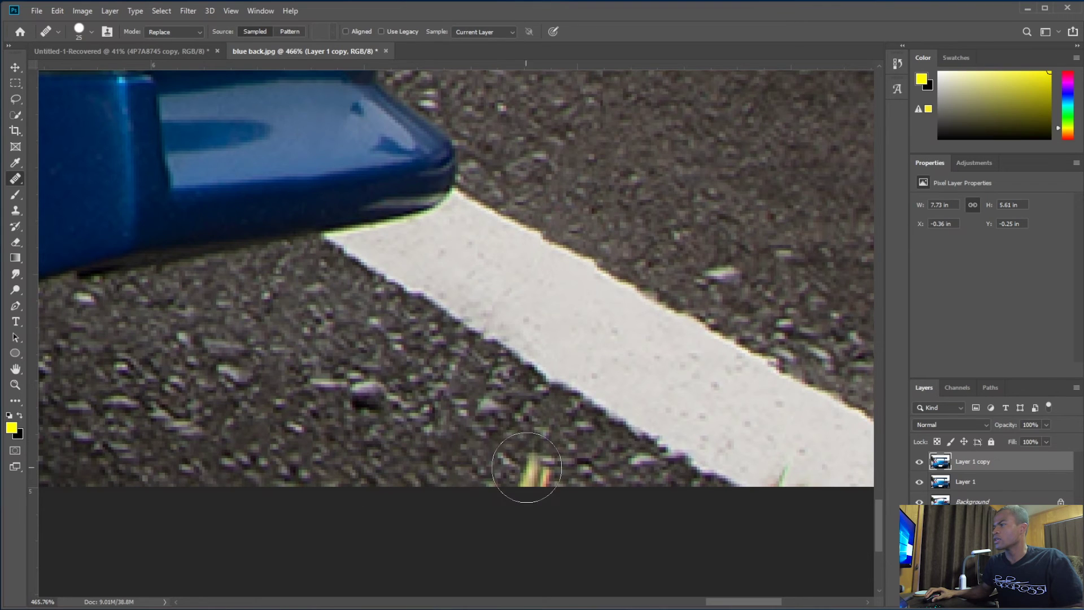
click(520, 468)
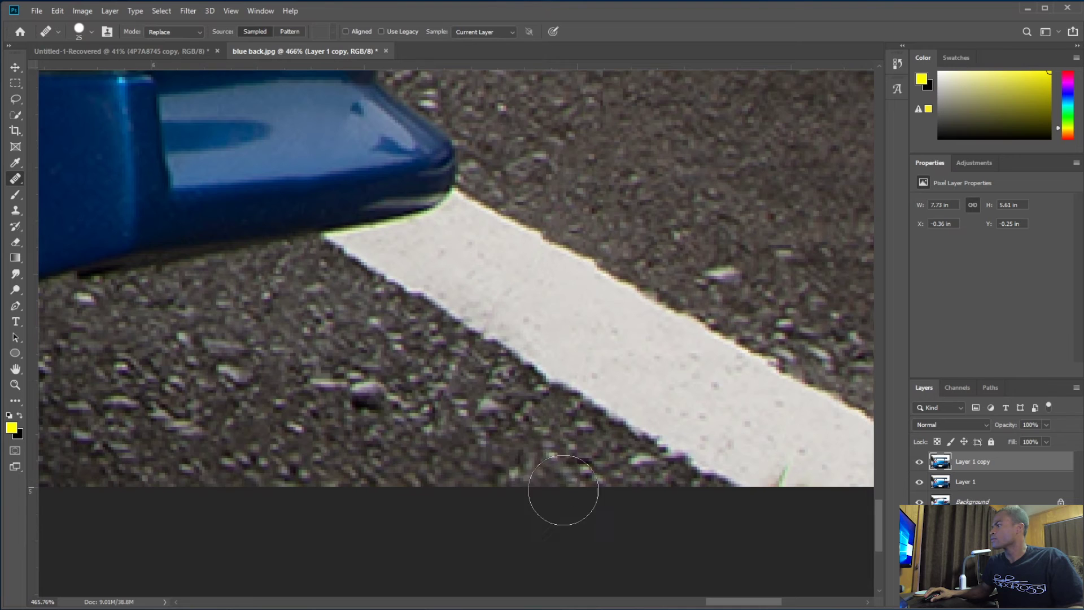
scroll(538, 484, down, 2)
mouse_move(690, 513)
mouse_down()
mouse_move(460, 458)
mouse_move(143, 431)
mouse_move(405, 479)
mouse_up()
drag(450, 432, 472, 444)
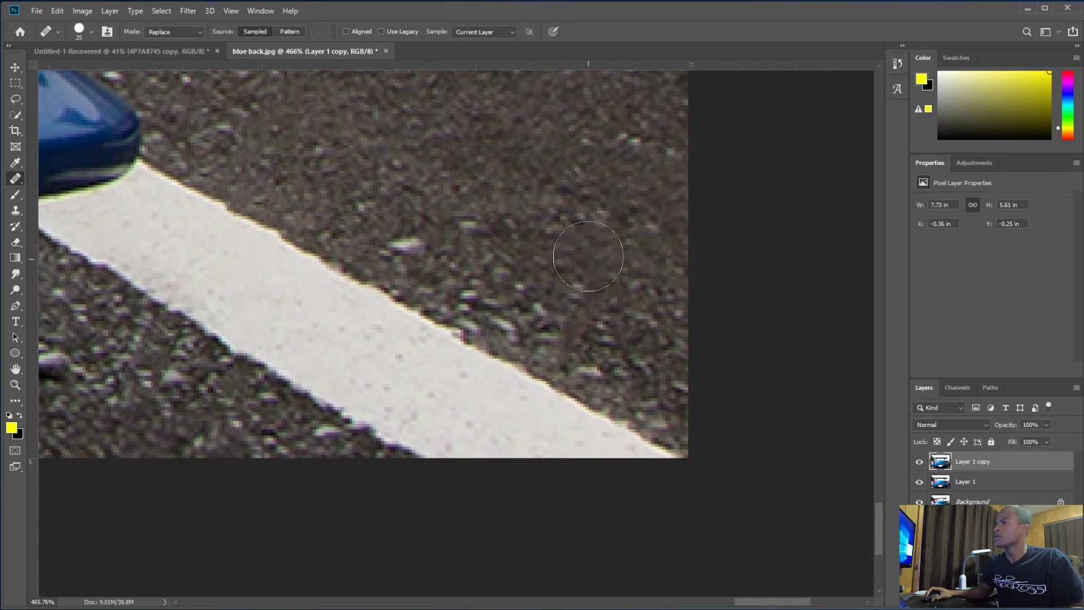
scroll(463, 273, down, 10)
scroll(271, 323, down, 2)
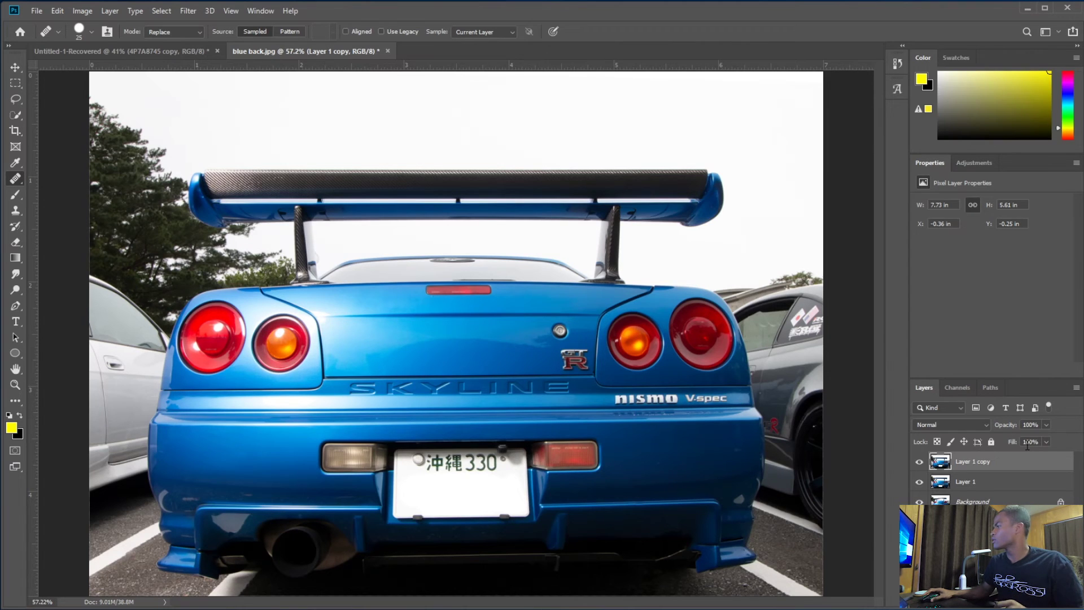
click(922, 464)
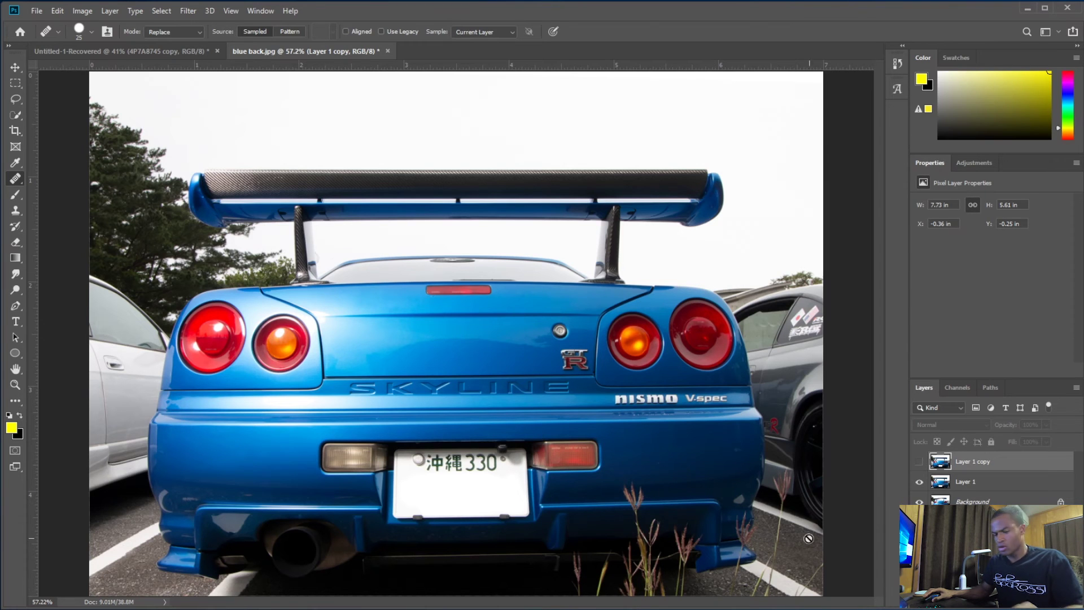
scroll(758, 534, up, 8)
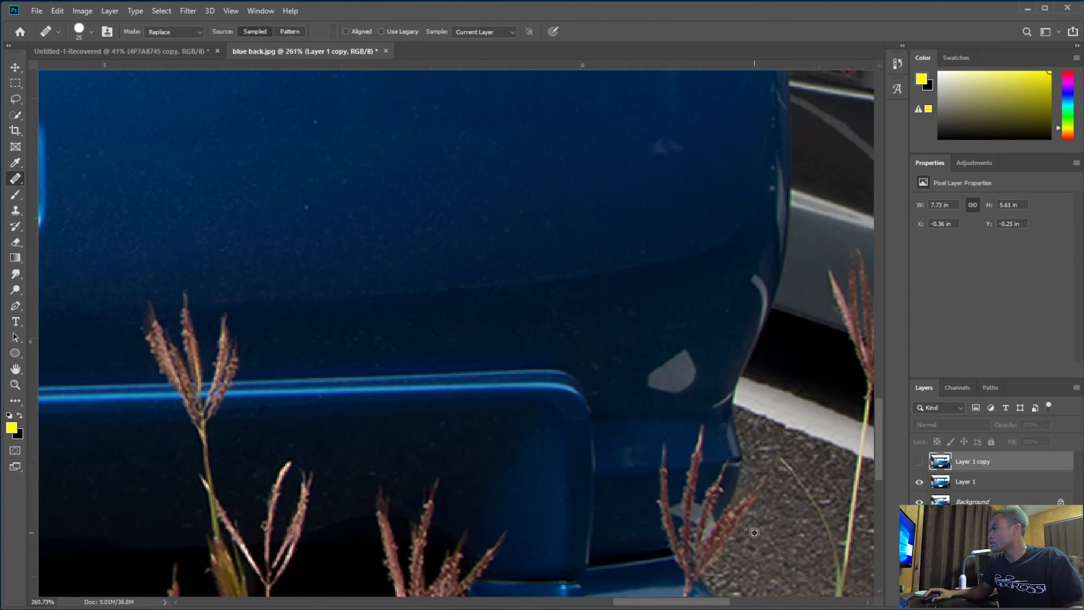
scroll(733, 490, up, 3)
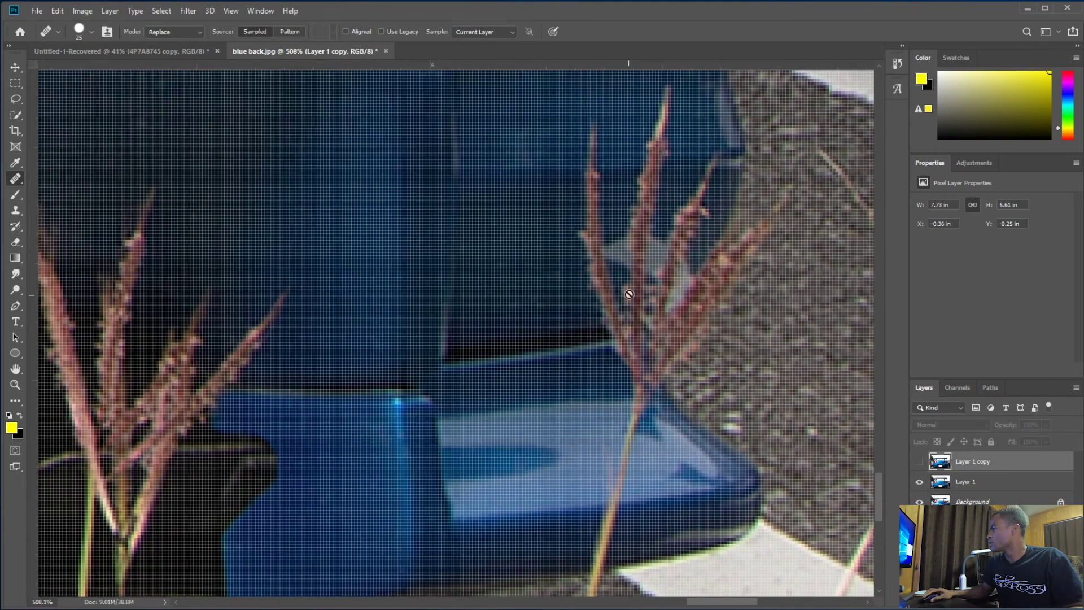
click(919, 462)
click(921, 462)
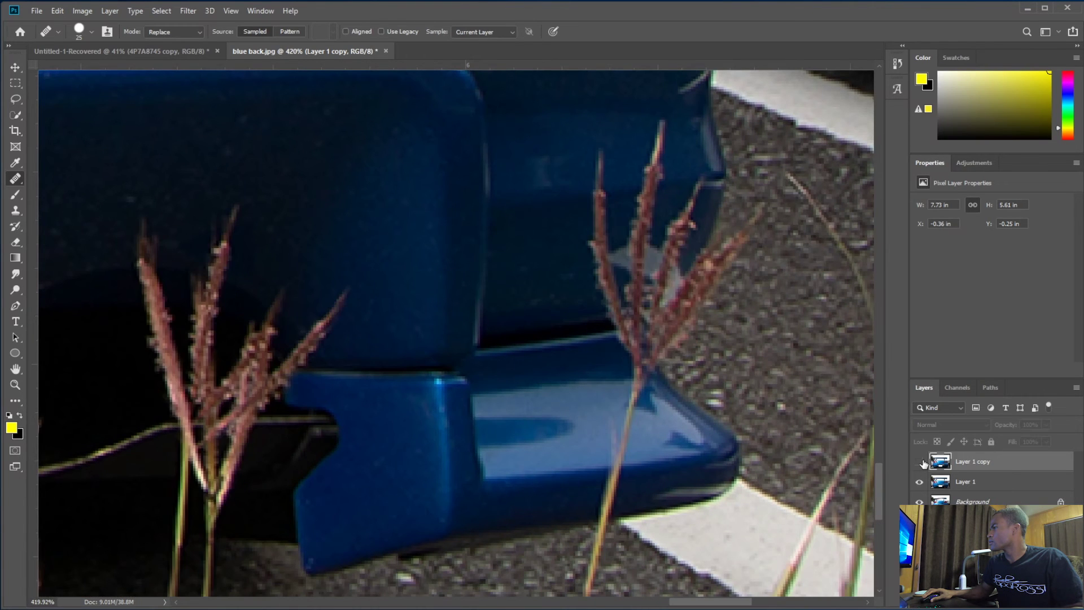
click(921, 462)
click(923, 463)
click(923, 462)
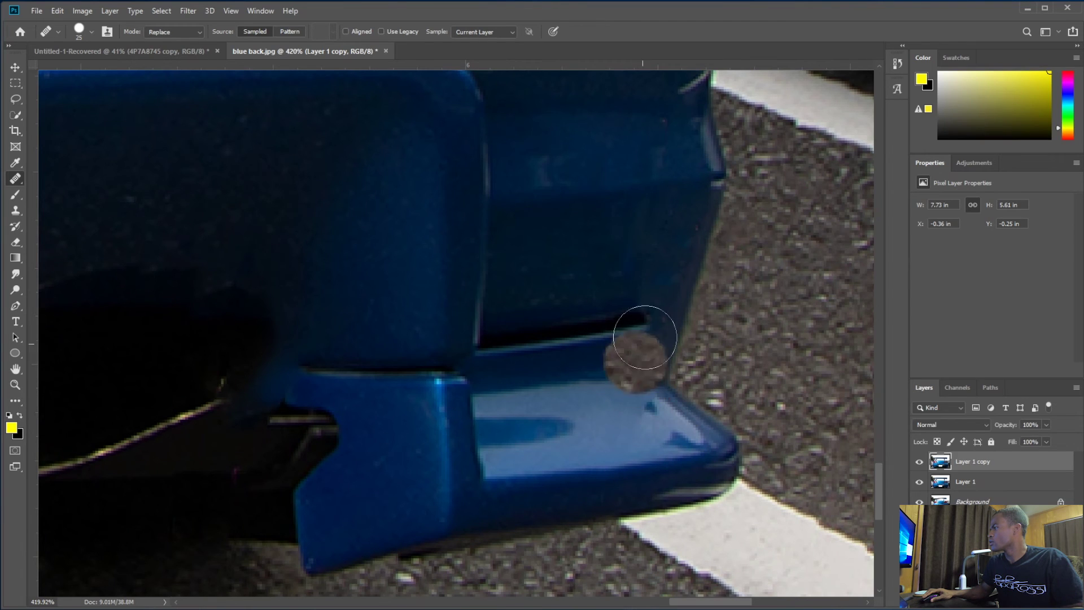
click(920, 463)
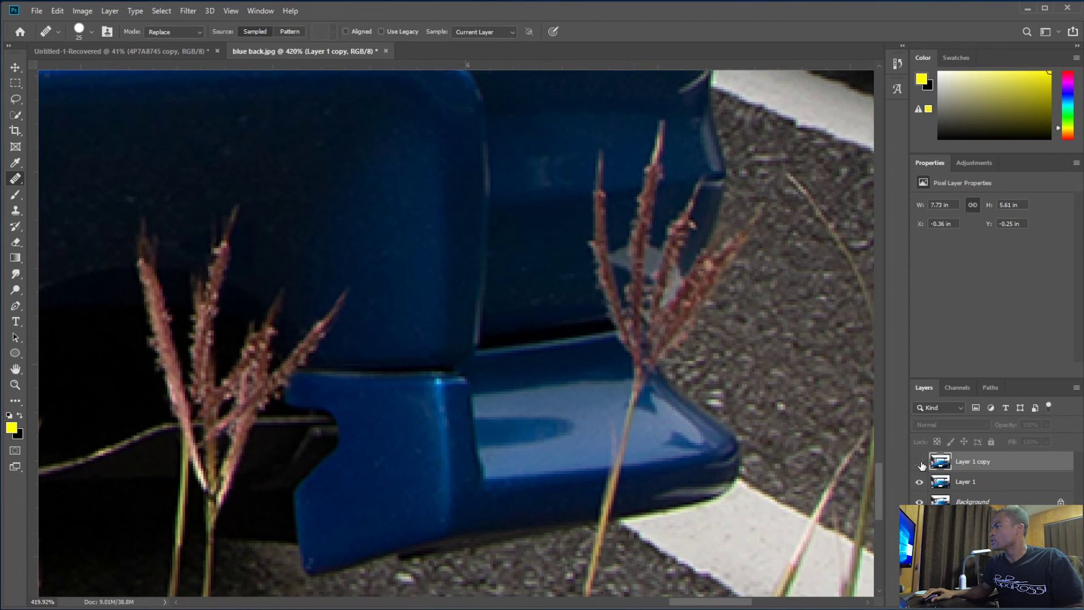
click(920, 463)
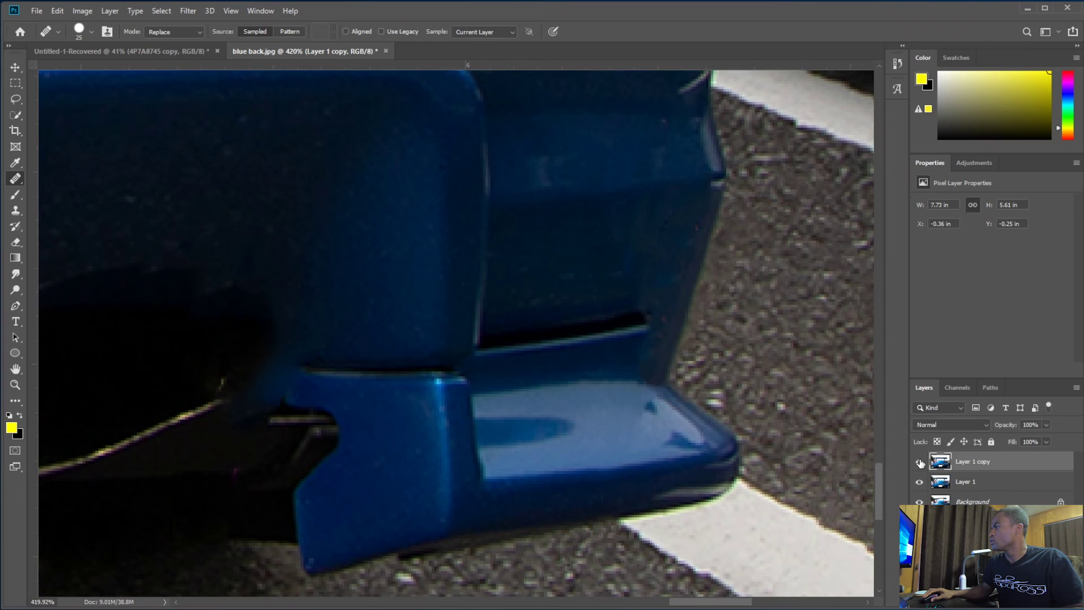
click(922, 462)
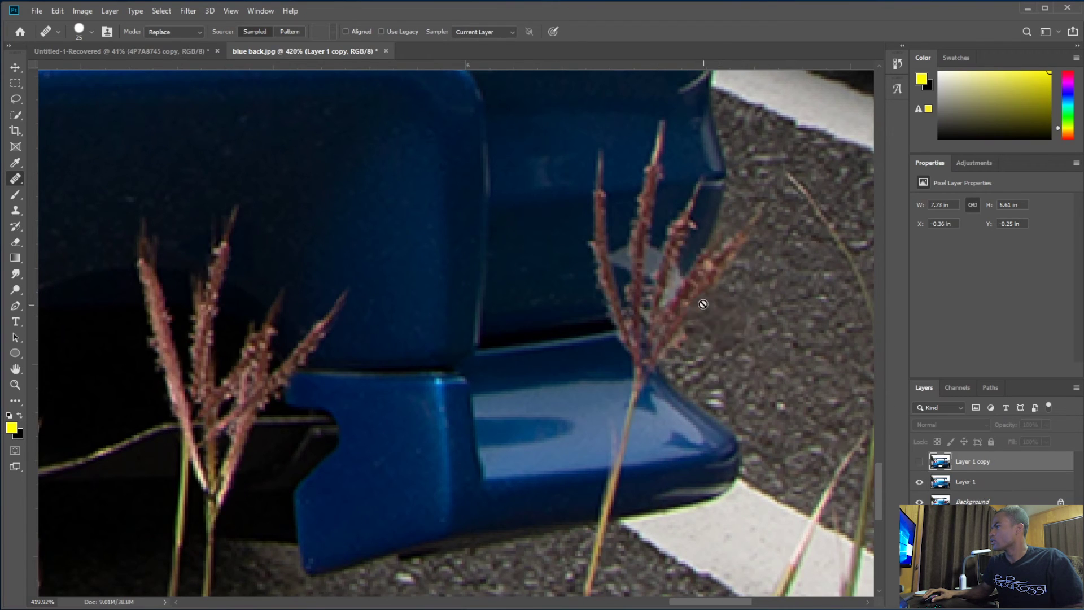
click(920, 462)
scroll(588, 386, down, 2)
scroll(589, 384, down, 2)
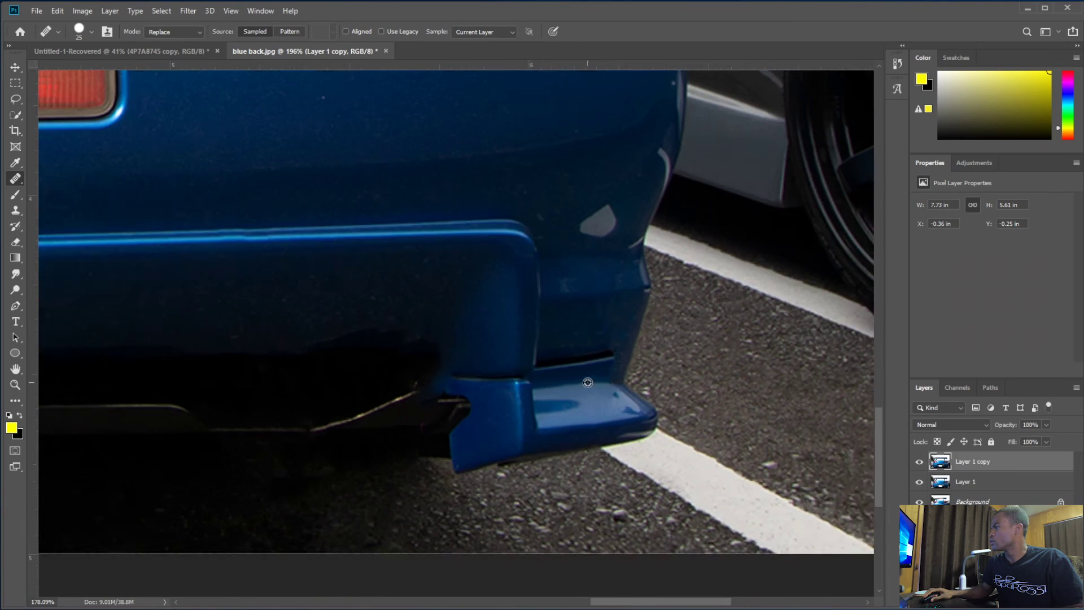
click(919, 463)
click(919, 463)
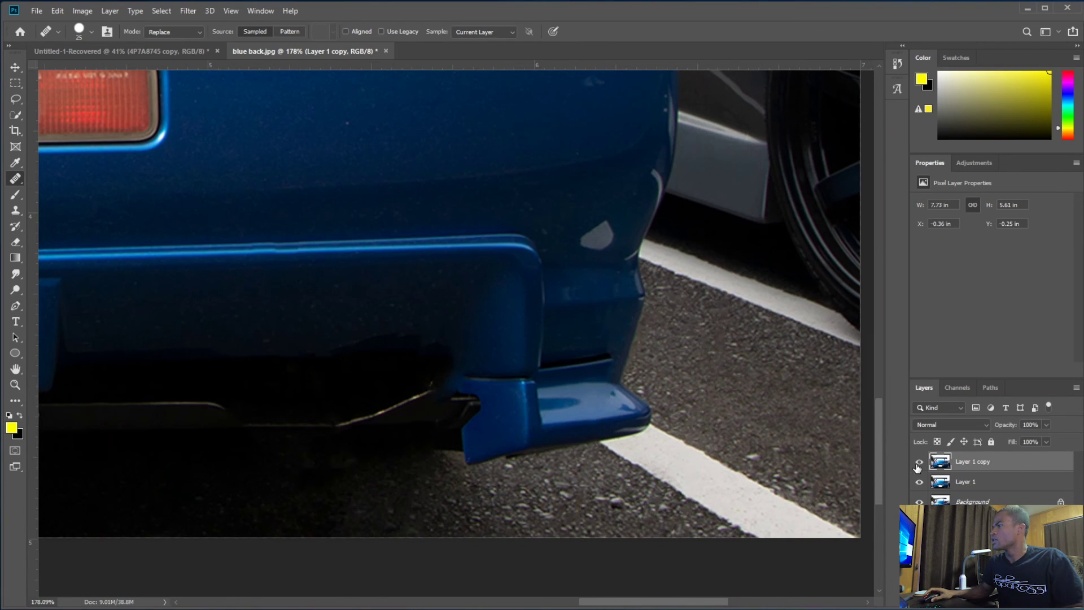
scroll(664, 423, down, 2)
click(920, 463)
click(919, 463)
click(920, 463)
click(920, 463)
scroll(508, 382, down, 1)
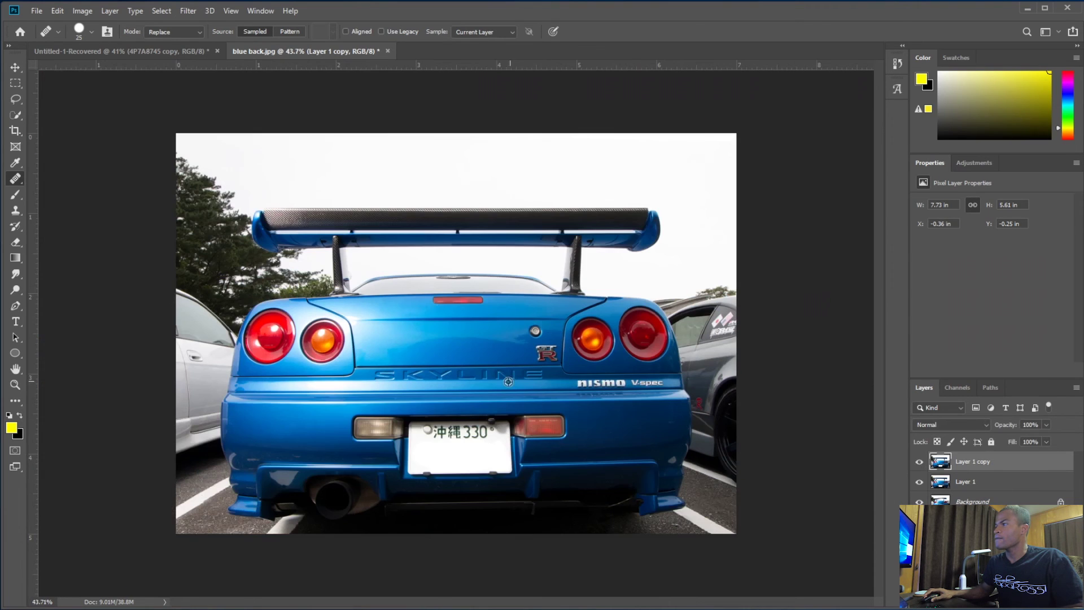
scroll(486, 380, up, 1)
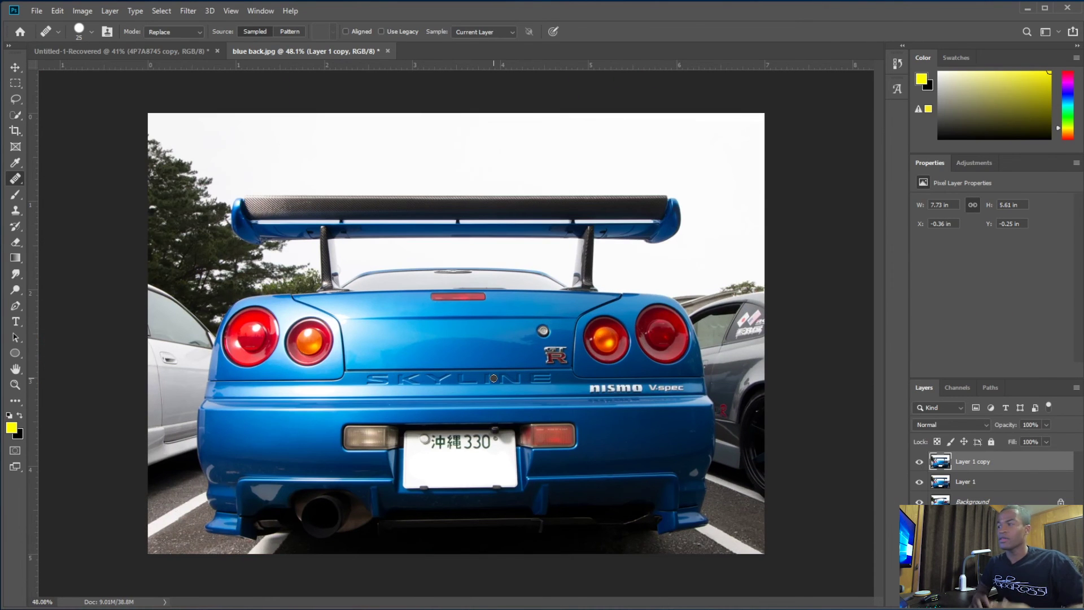